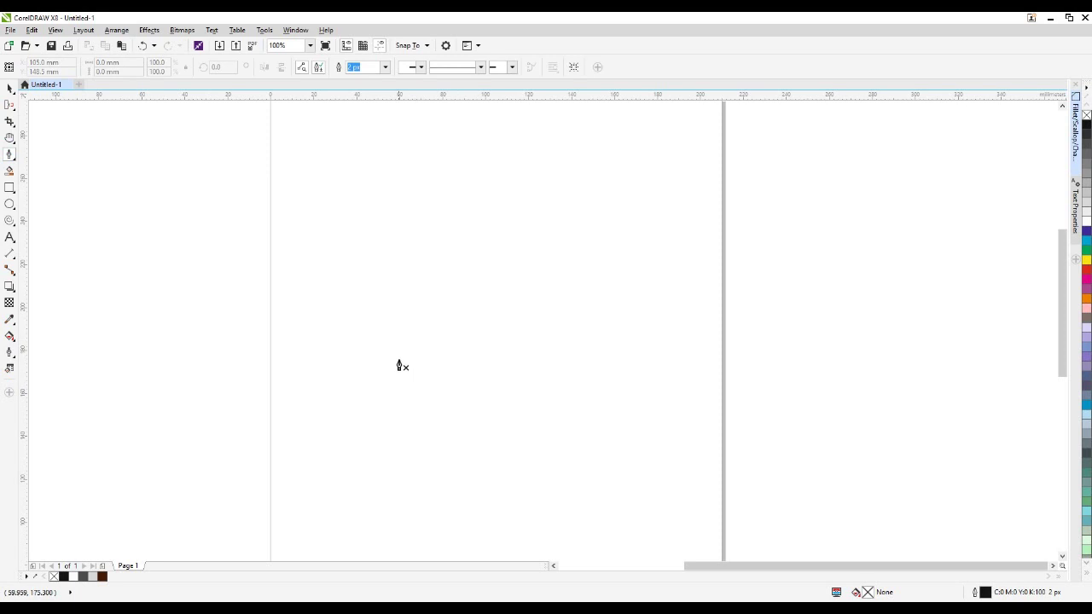
Draw the splash outline's left side with the Pen tool, curving up through the far-left lobe to the small upper drip
click(385, 376)
mouse_move(367, 339)
mouse_down()
mouse_move(399, 304)
mouse_move(344, 305)
mouse_move(311, 288)
mouse_up()
click(366, 337)
drag(336, 238, 423, 265)
click(336, 237)
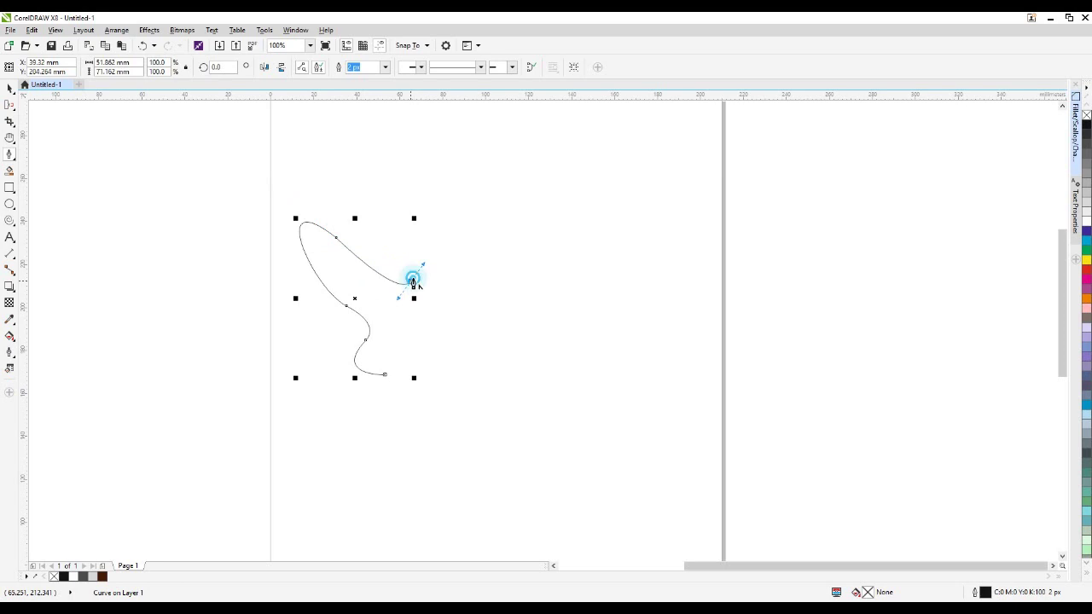
drag(383, 227, 432, 241)
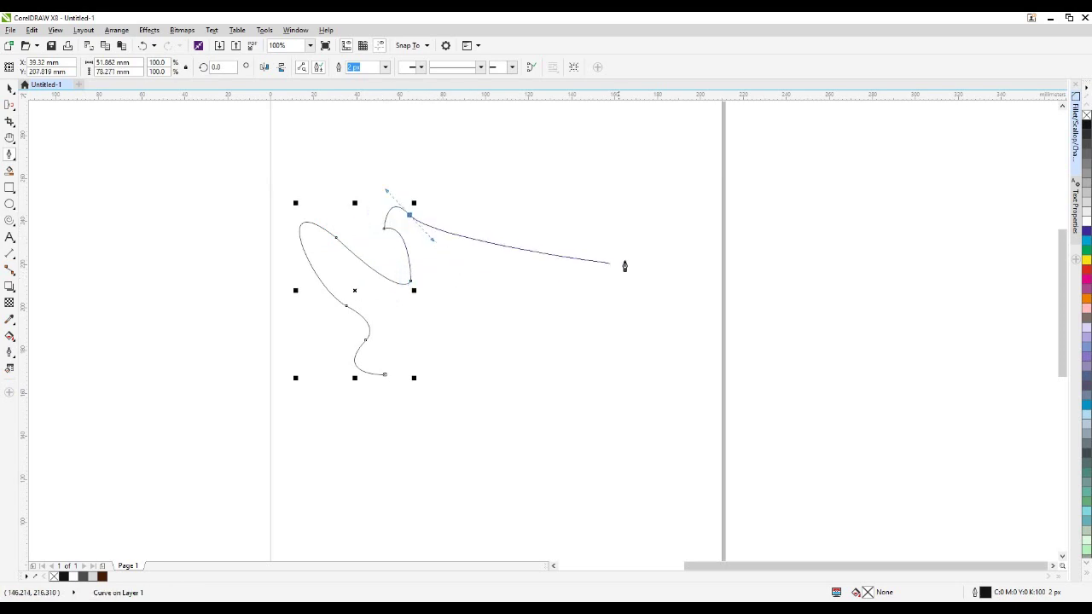
Continue the outline with a long sagging top edge and a tall narrow peak that ends in a sharp inner corner
drag(682, 175, 730, 109)
drag(636, 347, 590, 359)
key(ctrl+z)
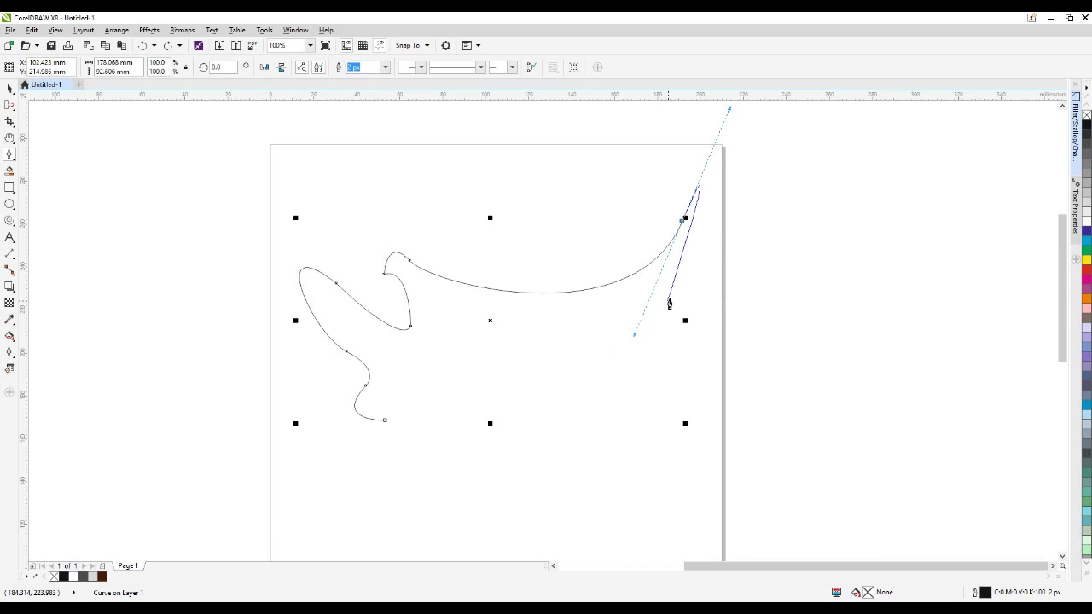
drag(696, 286, 655, 310)
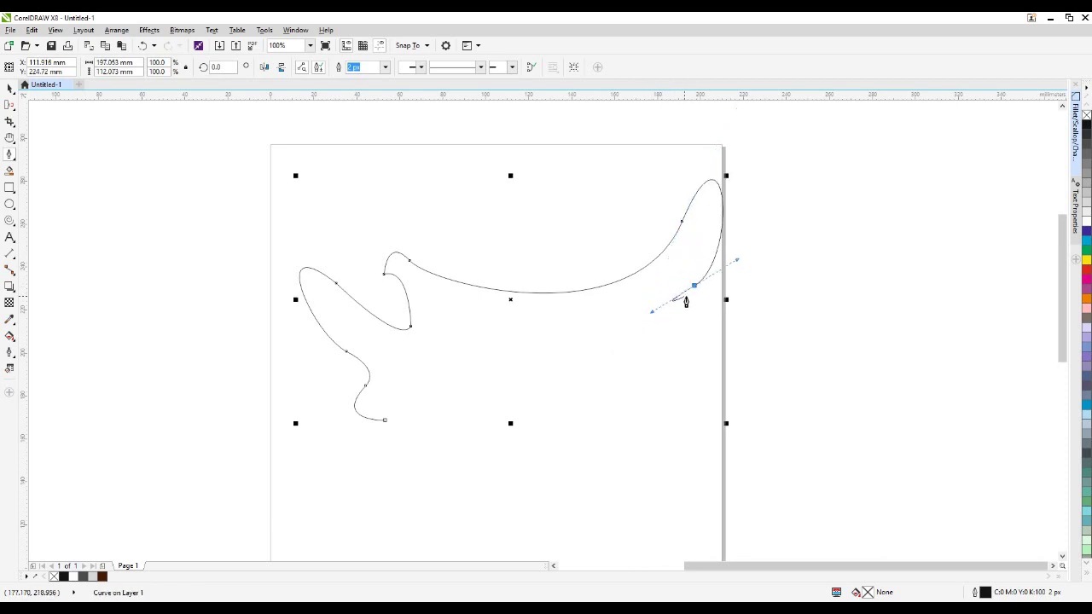
click(694, 285)
Add a large rounded upper lobe and the upper edge of the middle lobe on the outline's right side
drag(869, 271, 906, 400)
click(869, 271)
drag(804, 359, 715, 354)
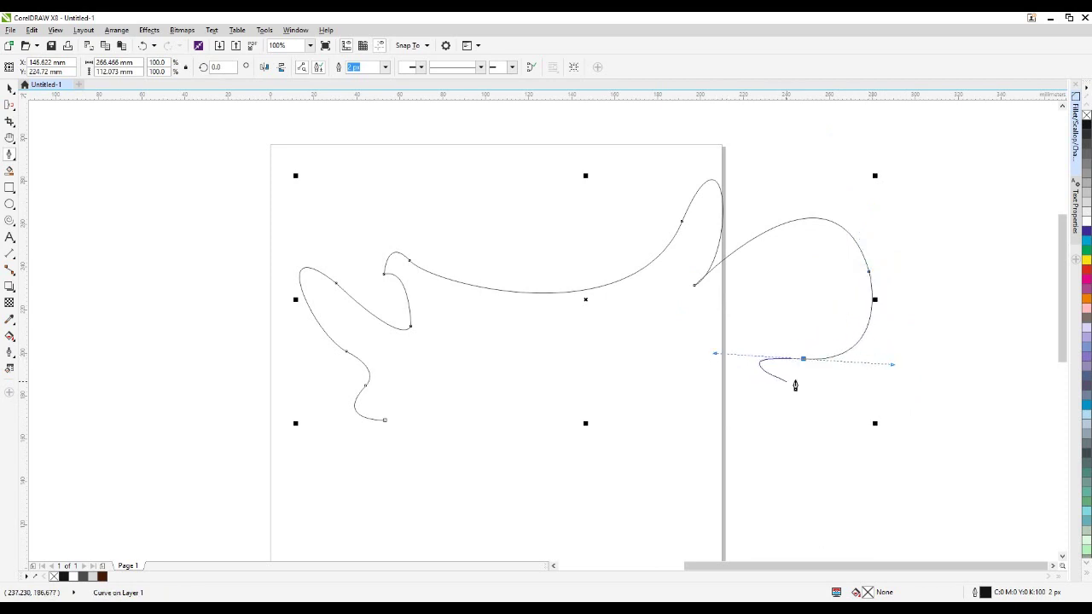
click(803, 359)
drag(907, 430, 850, 504)
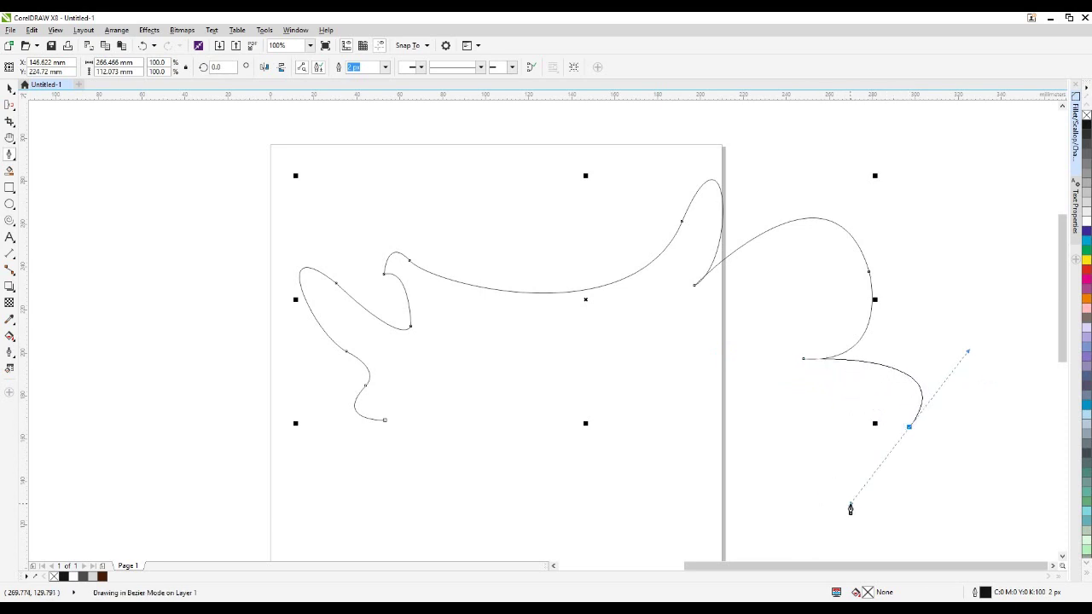
click(910, 429)
Draw the underside of the middle right lobe and a rounded lower right lobe ending in a sharp inner corner
drag(736, 384, 593, 352)
click(737, 384)
drag(838, 470, 762, 507)
drag(692, 425, 595, 354)
click(692, 425)
Draw the wavy bottom edge and the pointed lower-left tip, then close the outline at its starting node
drag(581, 458, 397, 430)
mouse_move(379, 481)
mouse_down()
mouse_move(373, 502)
mouse_move(295, 502)
mouse_move(315, 486)
mouse_move(334, 492)
mouse_move(338, 462)
mouse_move(365, 487)
mouse_up()
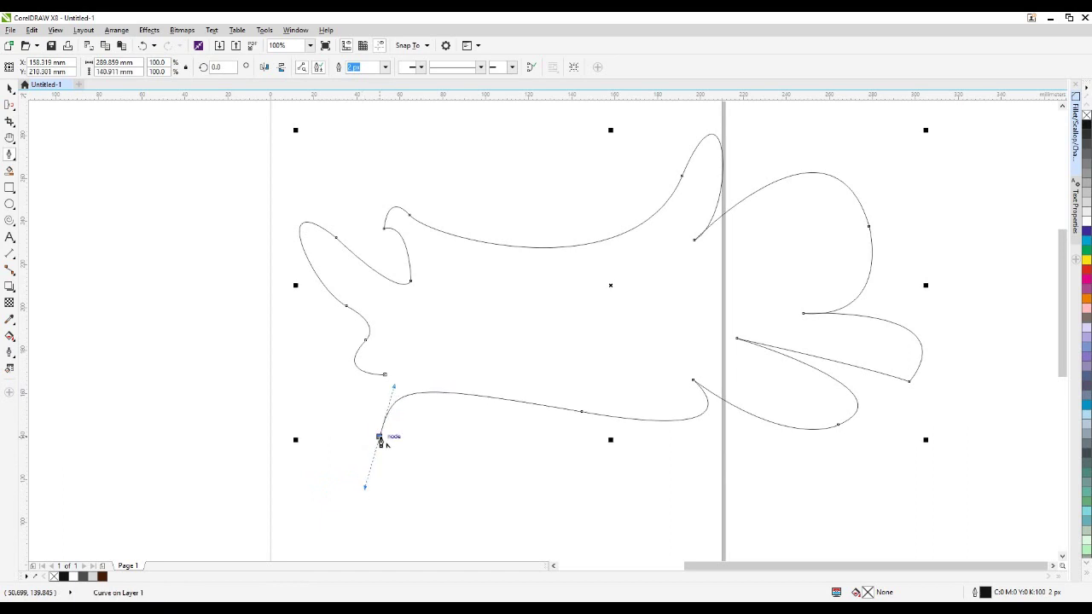
drag(384, 376, 335, 415)
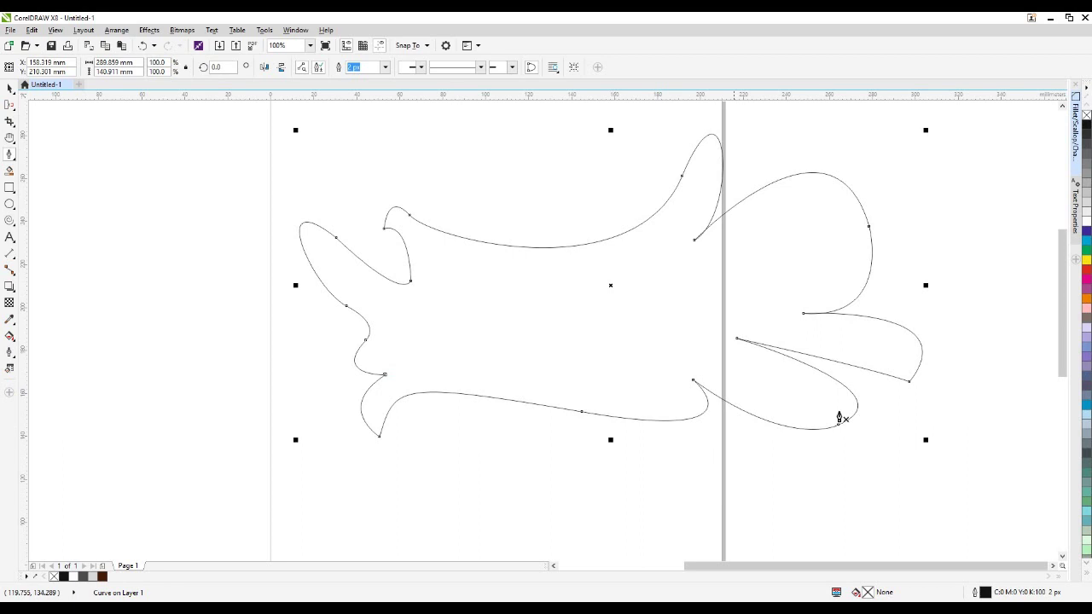
Scale the closed outline down to about 84.67 x 41.16 mm and move it toward the middle of the page
click(8, 88)
drag(926, 441, 485, 224)
drag(399, 190, 484, 320)
scroll(484, 320, up, 2)
click(774, 281)
click(479, 324)
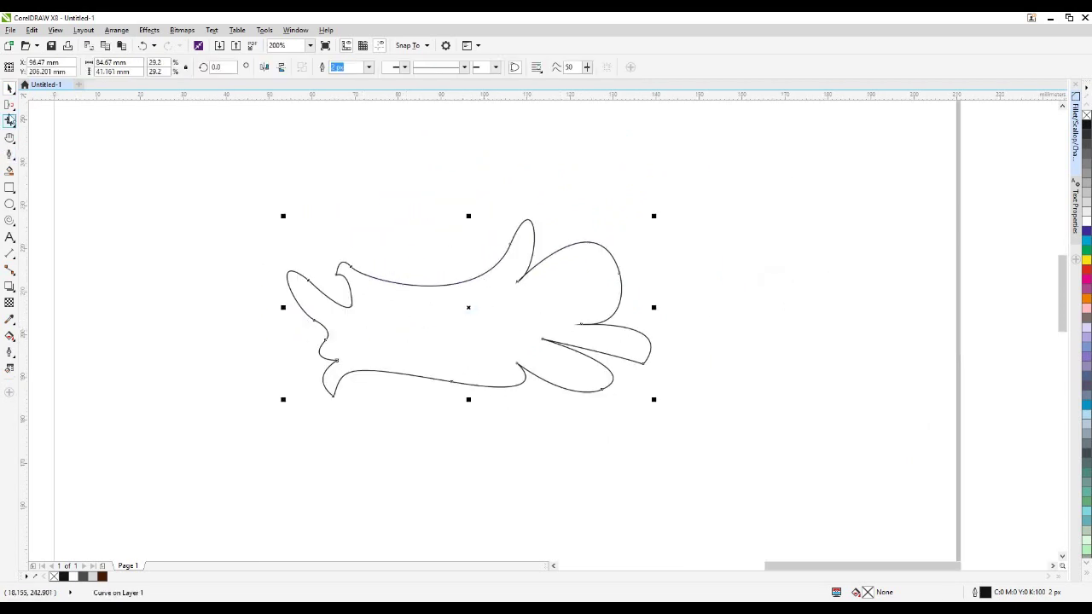
Round the middle right lobe's pointed tip with the Shape tool by adding nodes on both sides and deleting the corner node
click(10, 104)
click(42, 104)
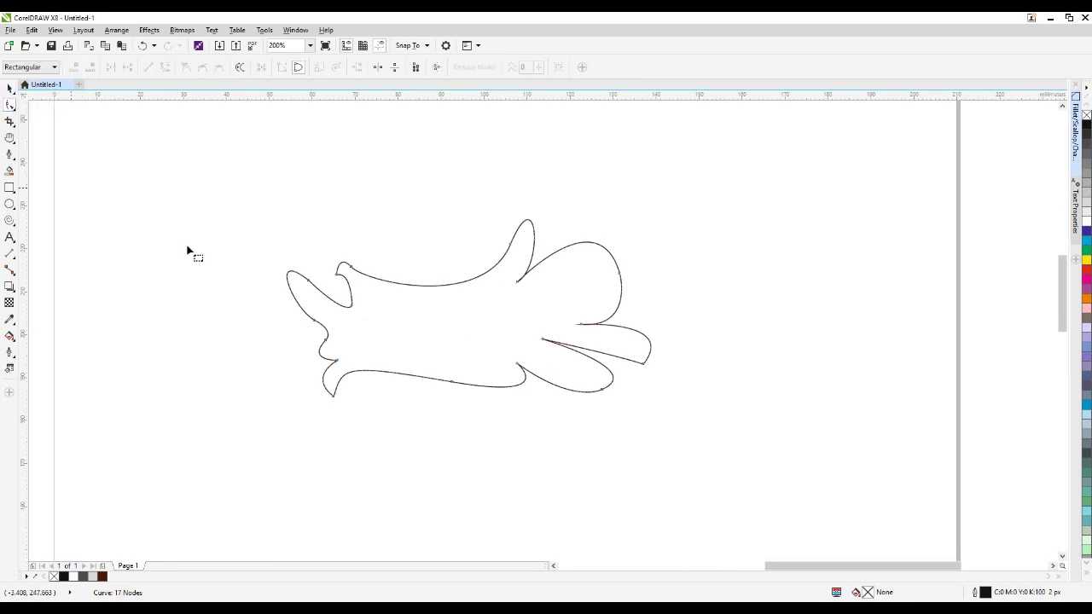
scroll(612, 327, up, 2)
click(675, 401)
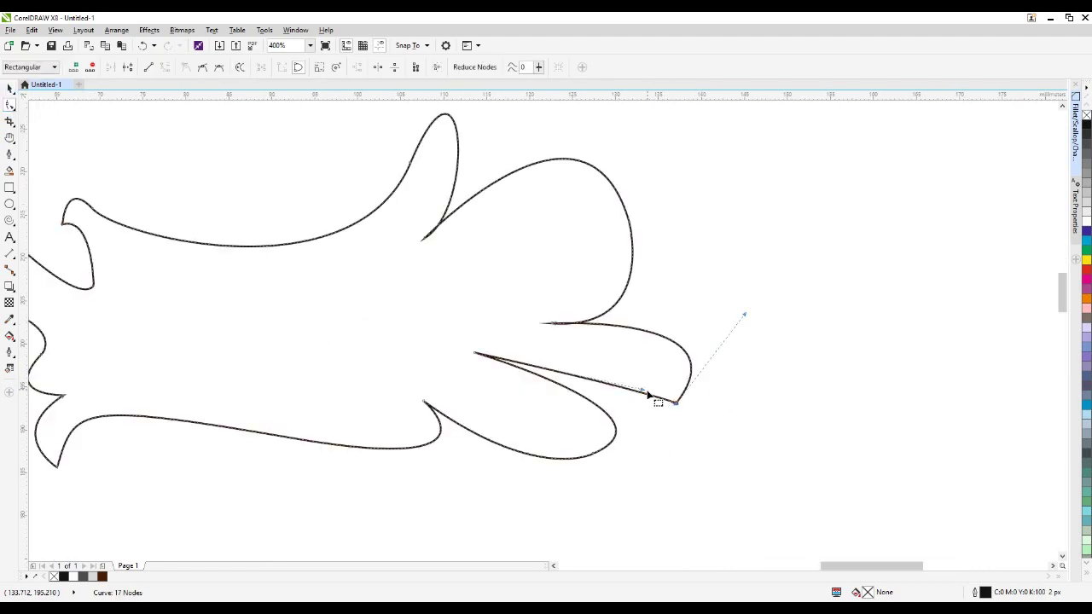
scroll(671, 409, up, 4)
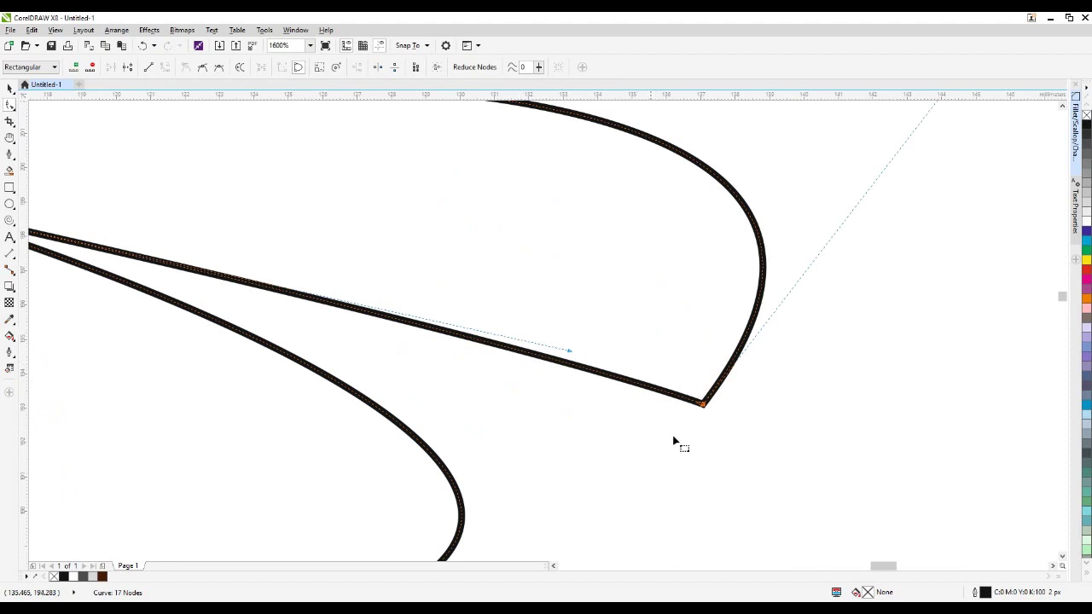
click(202, 68)
click(559, 361)
double_click(559, 361)
double_click(751, 326)
click(91, 67)
drag(823, 278, 735, 411)
drag(703, 450, 724, 354)
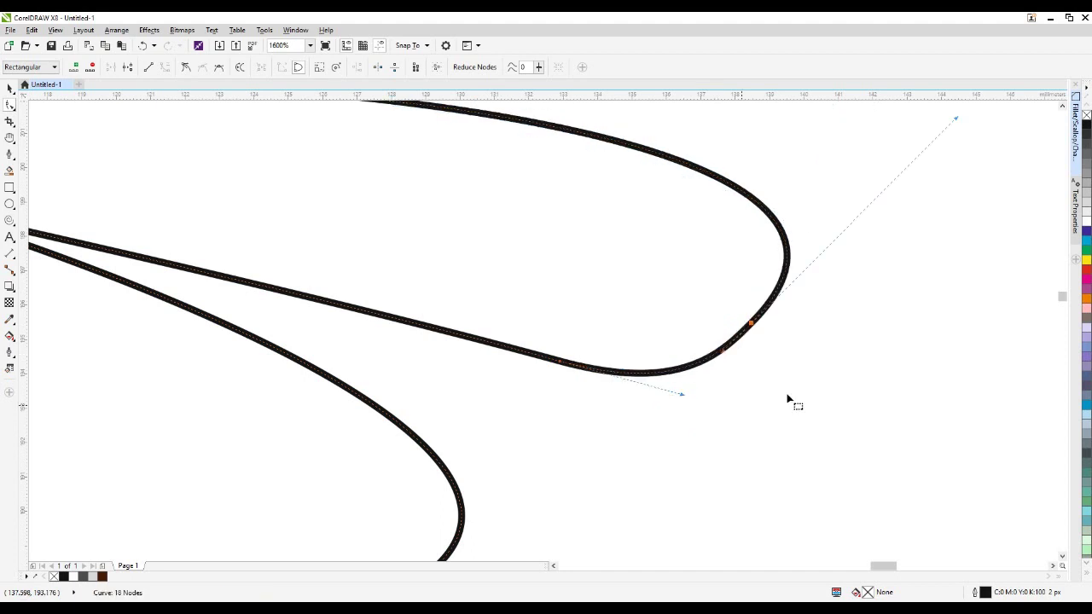
Bulge the underside of the middle right lobe's tip and delete the extra node on its outer curve
scroll(787, 399, down, 2)
scroll(766, 376, up, 1)
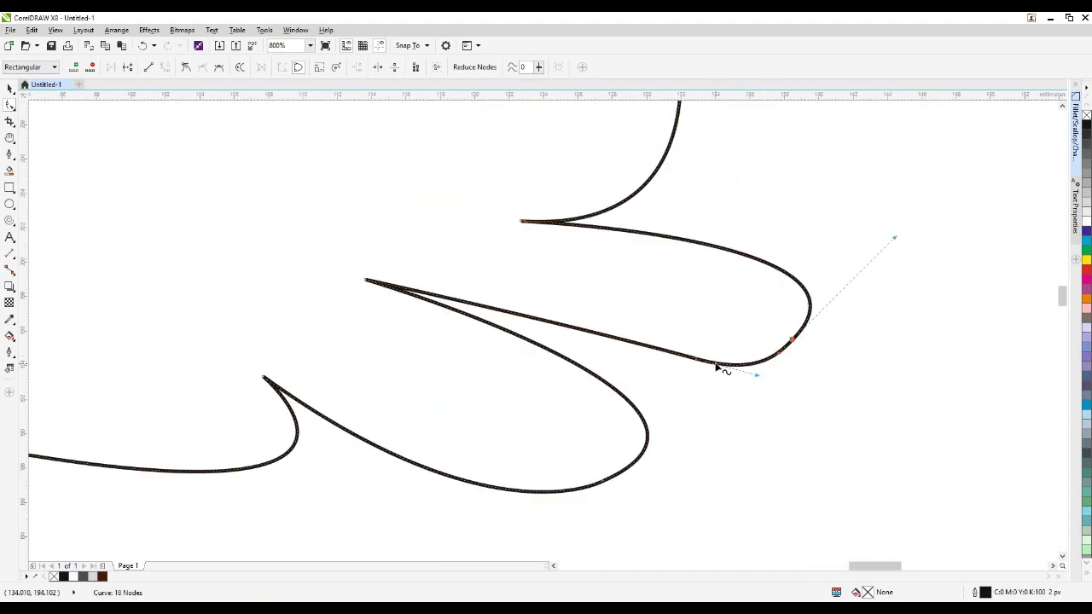
drag(702, 365, 759, 378)
click(792, 341)
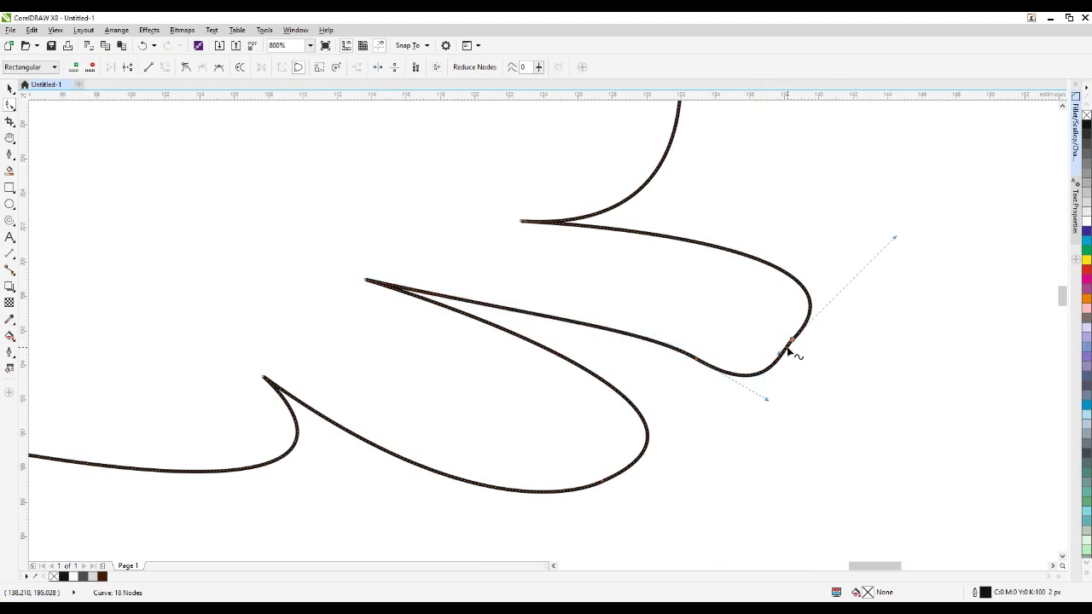
key(Delete)
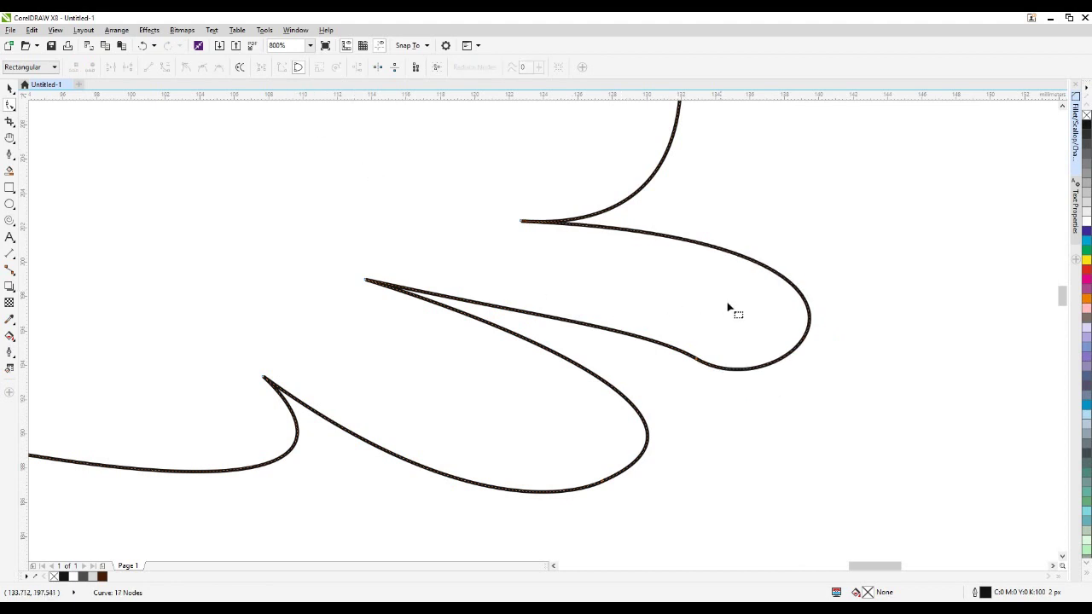
Move the middle right lobe's underside node down and outward so the lobe stretches against the lower lobe
scroll(673, 391, down, 1)
scroll(717, 371, up, 1)
click(648, 384)
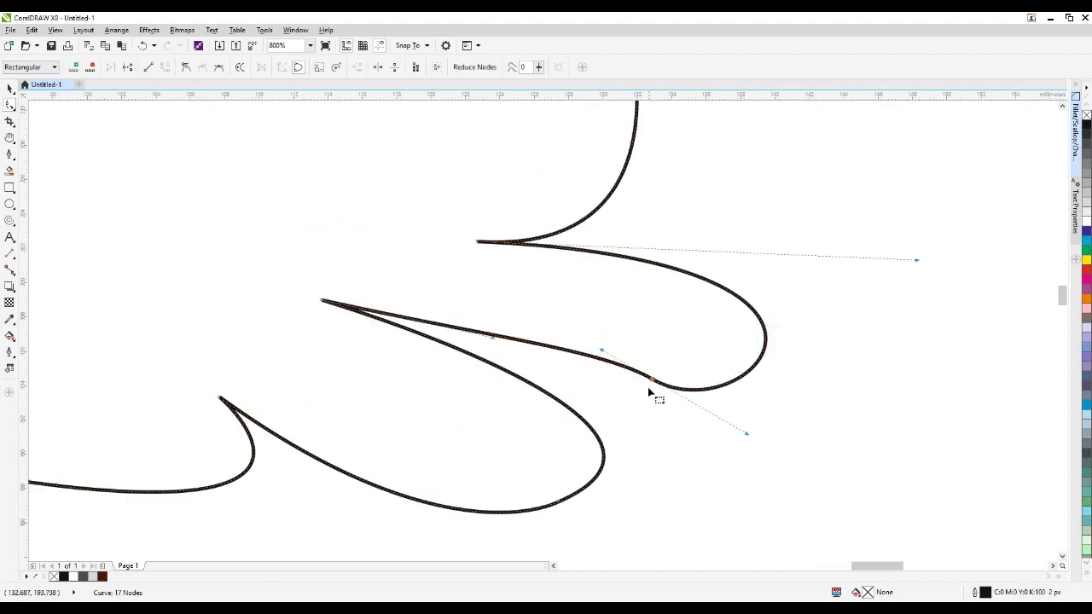
drag(649, 384, 693, 484)
click(601, 404)
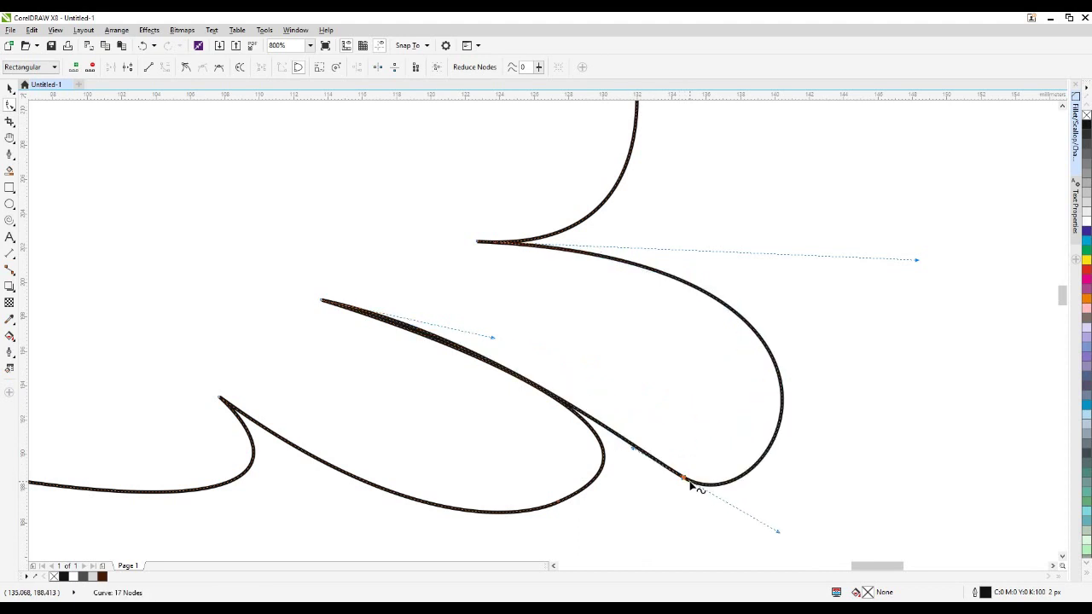
scroll(701, 443, down, 1)
scroll(638, 439, up, 1)
scroll(661, 434, down, 1)
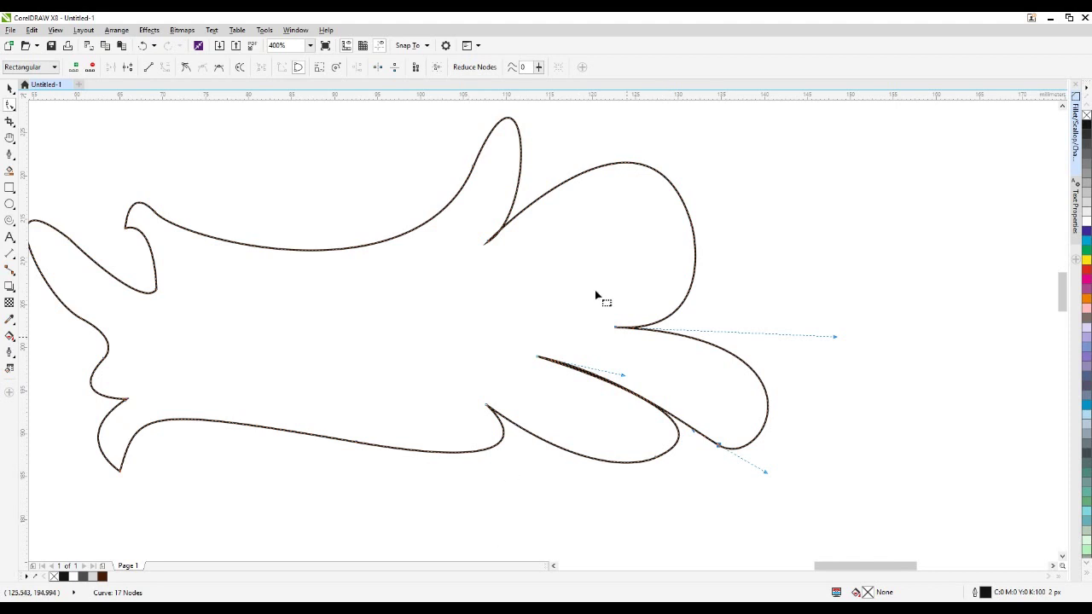
Add nodes on both sides of the upper-left drip's sharp corner and delete the corner node
scroll(627, 278, down, 1)
scroll(364, 242, up, 3)
drag(365, 241, 498, 362)
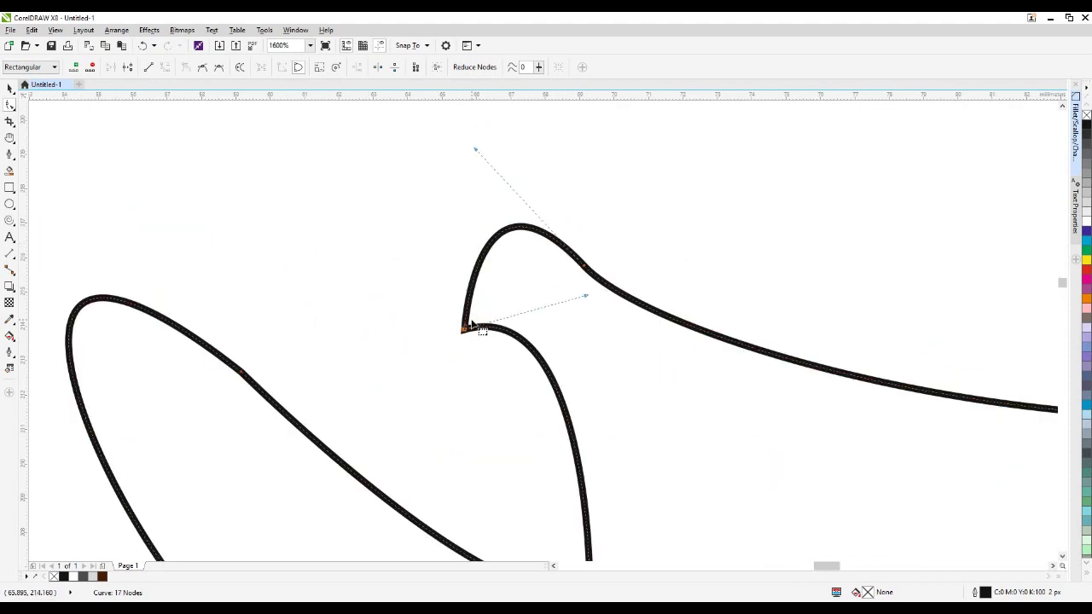
double_click(471, 287)
double_click(505, 330)
drag(386, 315, 482, 376)
key(Delete)
Shape the upper-left drip into a rounded knob by moving its new nodes and curve handles
drag(433, 275, 488, 322)
scroll(470, 344, up, 1)
drag(422, 182, 518, 317)
drag(441, 371, 474, 261)
drag(577, 372, 611, 308)
drag(475, 265, 485, 298)
scroll(468, 320, down, 2)
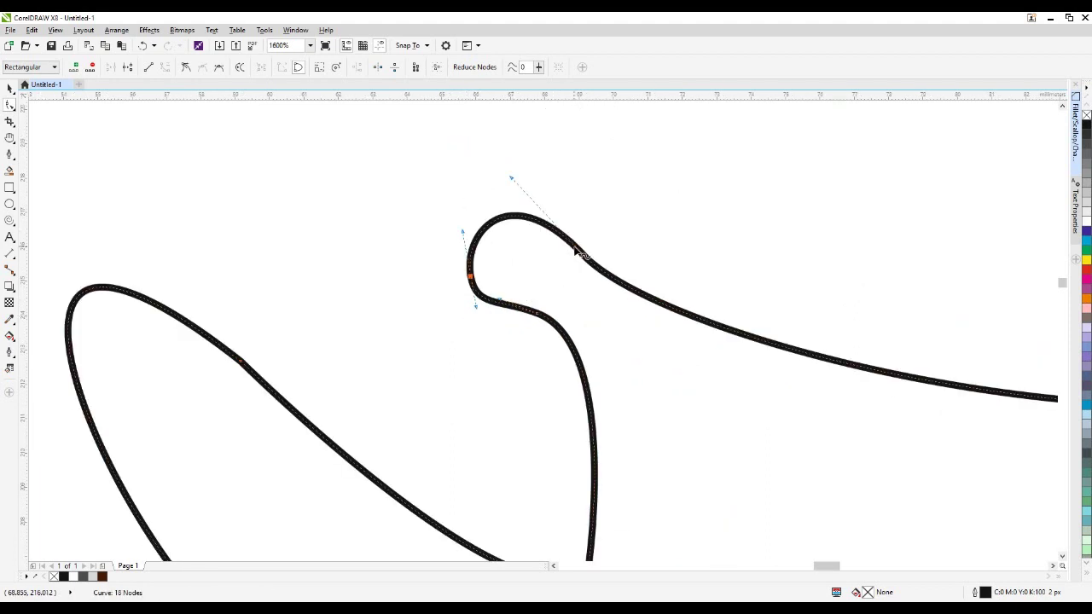
Narrow the neck of the upper-left drip by adjusting the node and handle where it meets the top edge
drag(584, 256, 564, 278)
click(497, 203)
drag(497, 202, 512, 195)
scroll(427, 298, down, 2)
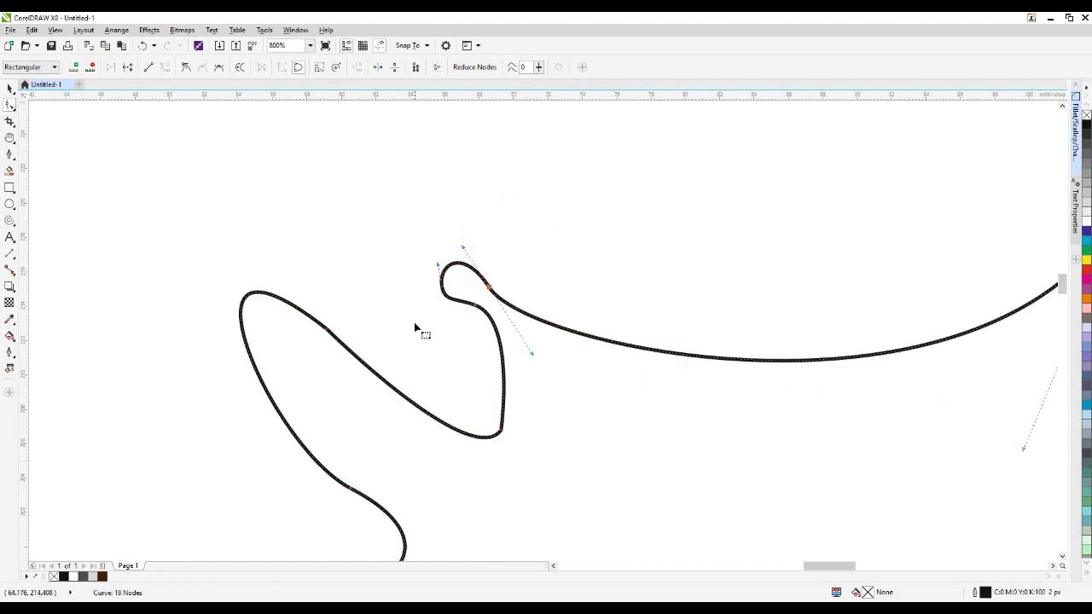
Shorten the upper curve handle of the far-left lobe to make its rounded tip smaller
drag(359, 275, 319, 340)
scroll(335, 315, up, 1)
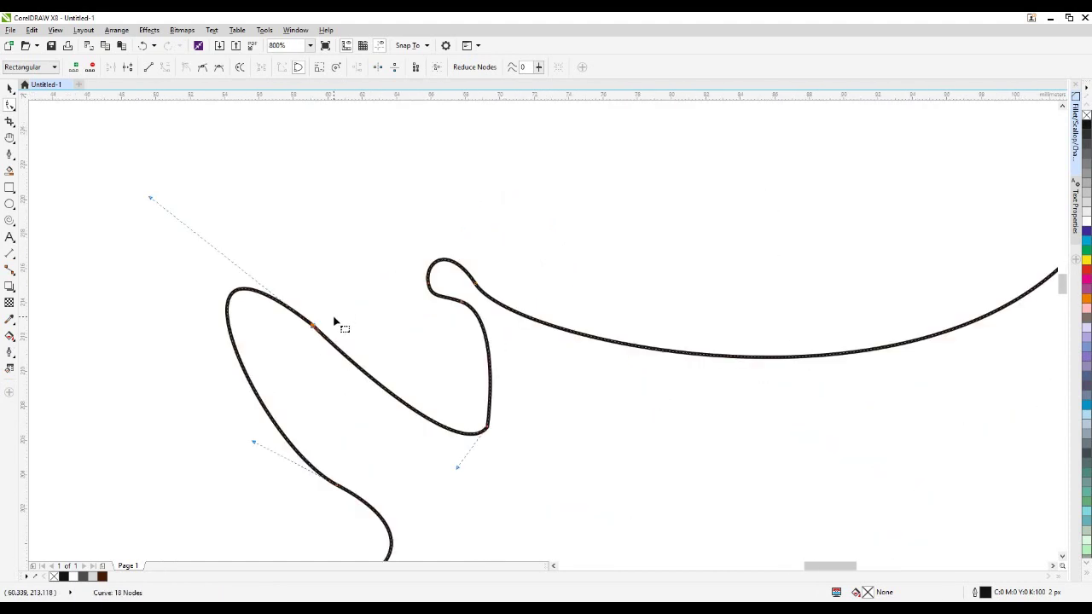
key(ctrl+z)
scroll(312, 303, down, 1)
key(ctrl+shift+z)
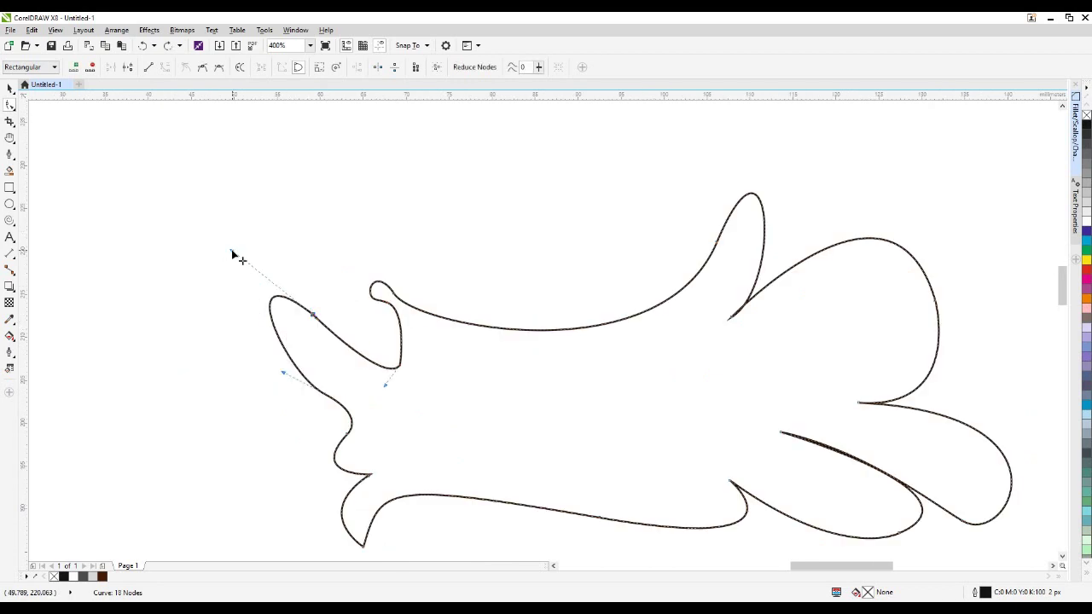
drag(234, 252, 259, 280)
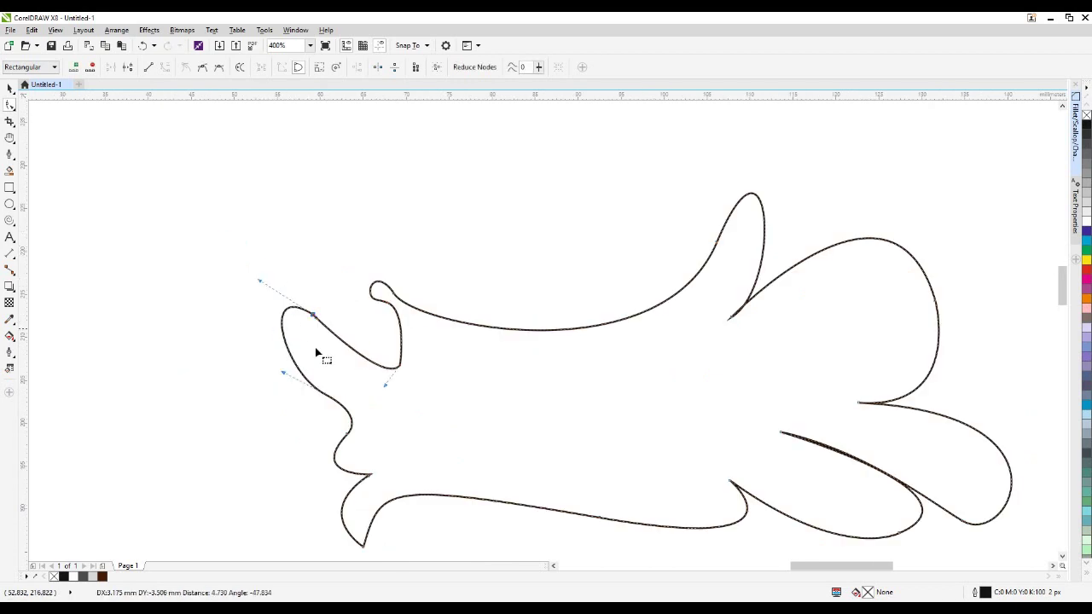
Deepen the valley between the far-left lobe and the upper drip by reshaping its curve
scroll(344, 367, up, 1)
click(452, 372)
drag(424, 408, 375, 475)
scroll(272, 268, up, 1)
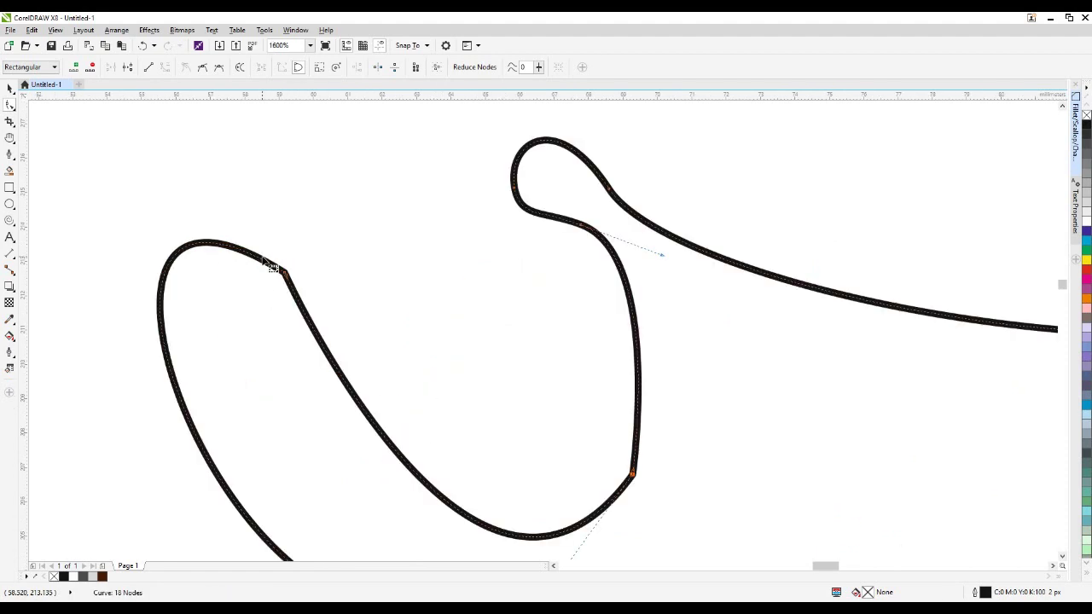
Smooth the far-left lobe's upper corner by replacing its corner node with nodes on both sides and adjusting their handles
double_click(231, 248)
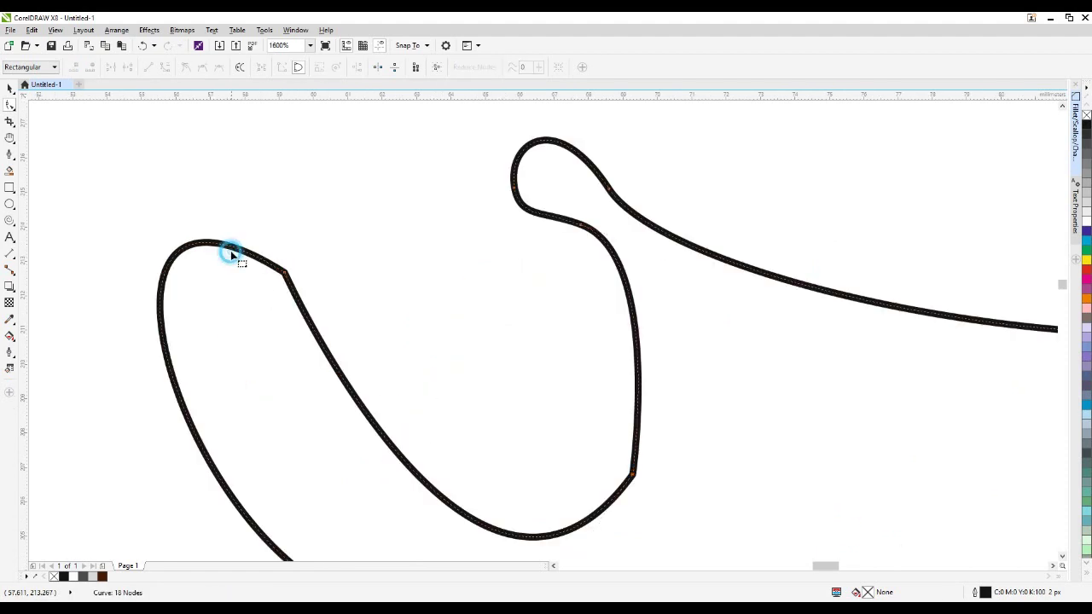
double_click(307, 317)
double_click(311, 312)
scroll(282, 271, up, 1)
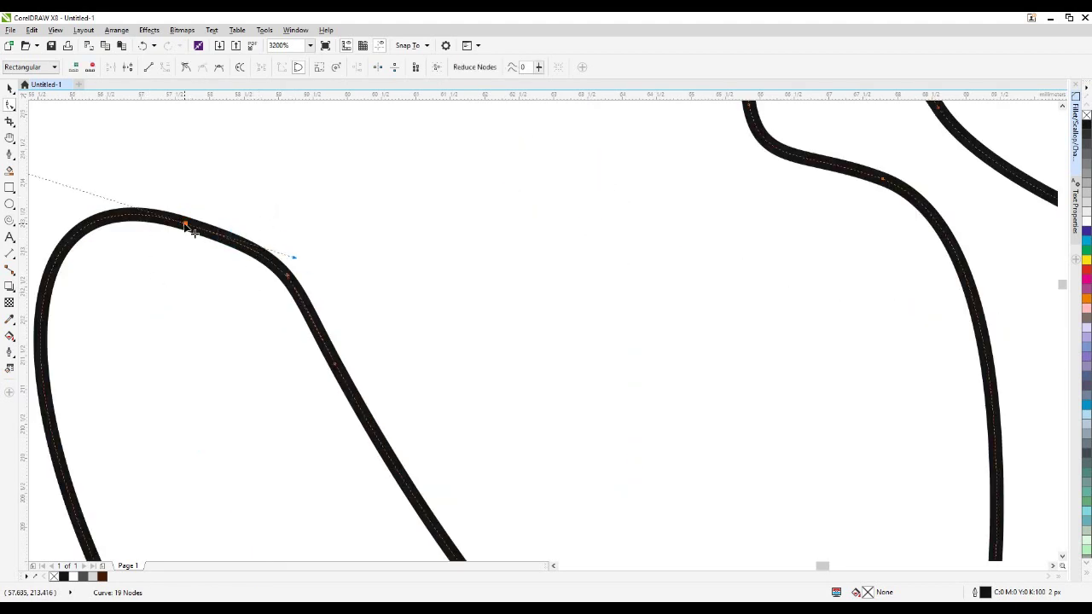
drag(191, 230, 200, 222)
drag(299, 251, 282, 273)
scroll(207, 224, down, 1)
drag(102, 163, 118, 187)
scroll(225, 270, down, 2)
scroll(288, 427, up, 1)
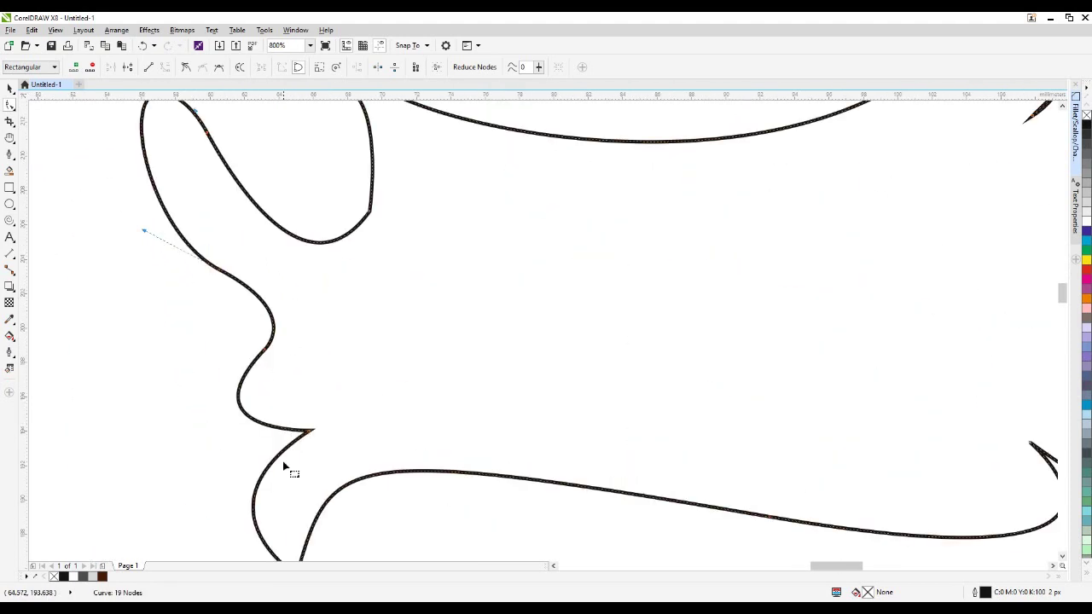
Add nodes on both sides of the outline's pointed lower-left tip and delete the corner node
scroll(251, 407, down, 3)
key(space)
click(451, 509)
scroll(250, 445, up, 3)
click(250, 445)
scroll(250, 445, up, 1)
key(F10)
scroll(260, 444, up, 1)
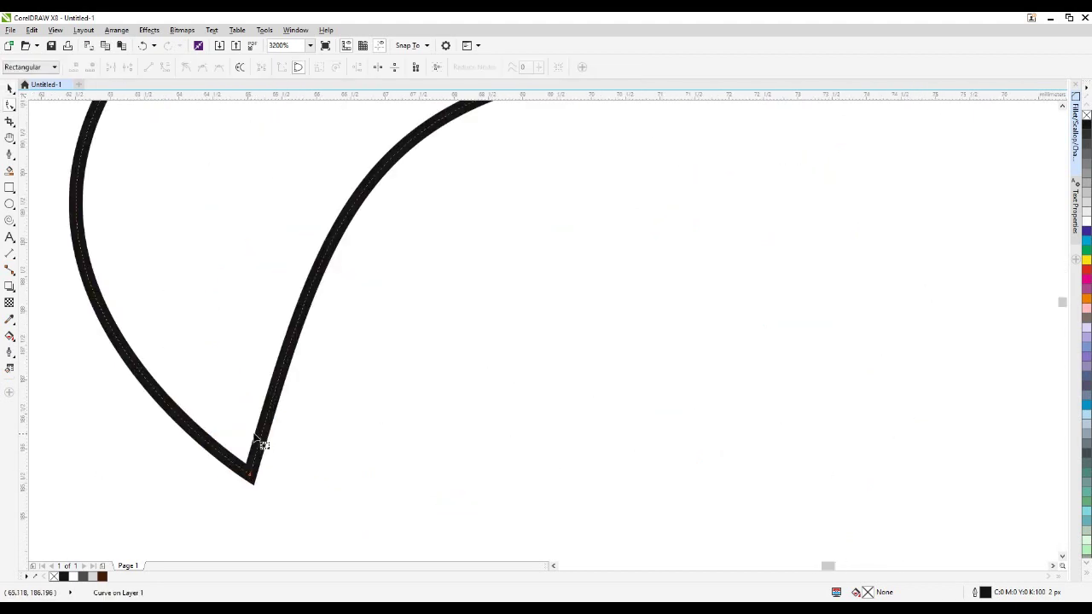
double_click(292, 334)
double_click(112, 330)
mouse_move(378, 431)
mouse_down()
mouse_move(249, 517)
mouse_move(249, 247)
mouse_up()
click(90, 69)
Shape the lower-left tip into a smooth rounded drip by adjusting its nodes and handles, then deselect the outline
drag(370, 298, 305, 372)
mouse_move(251, 471)
mouse_down()
mouse_move(305, 317)
mouse_move(355, 331)
mouse_up()
key(ctrl+z)
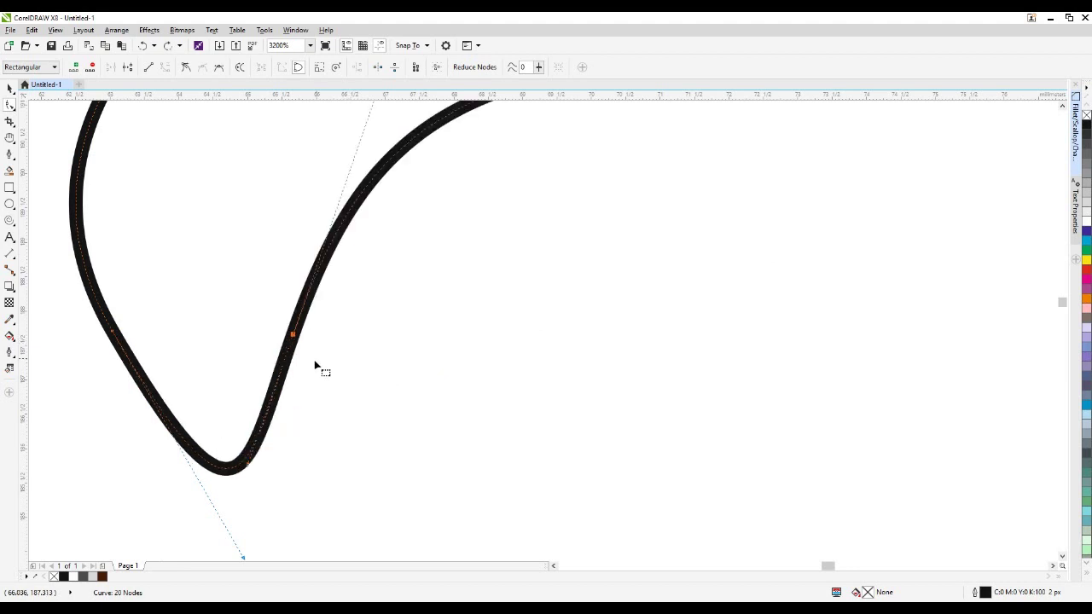
scroll(228, 503, down, 1)
drag(230, 509, 207, 473)
scroll(290, 439, down, 1)
scroll(239, 420, up, 1)
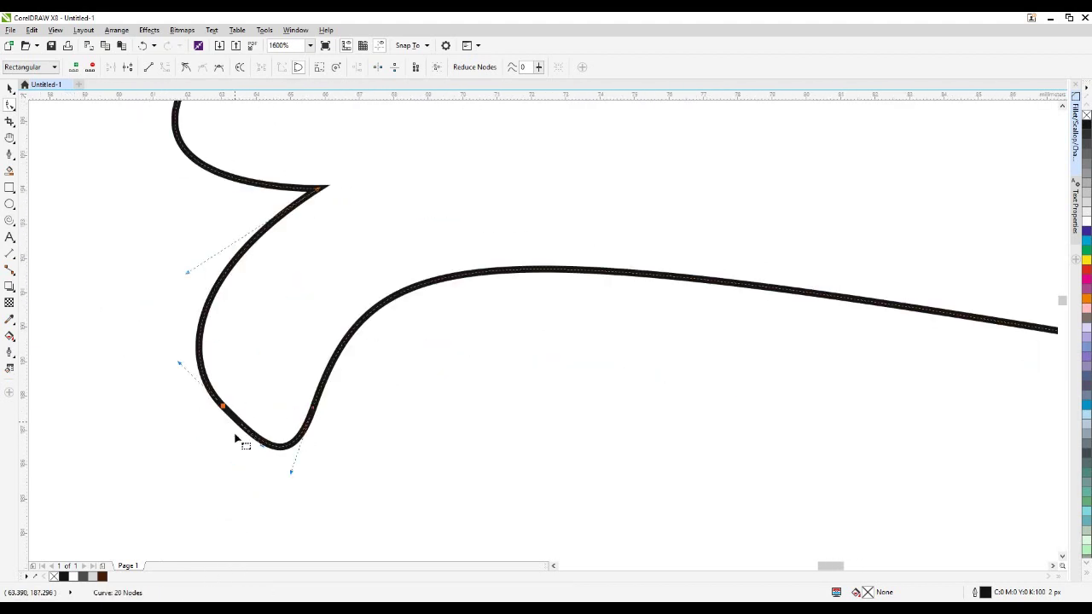
scroll(278, 438, down, 1)
key(space)
click(367, 455)
scroll(362, 454, down, 1)
scroll(405, 374, down, 1)
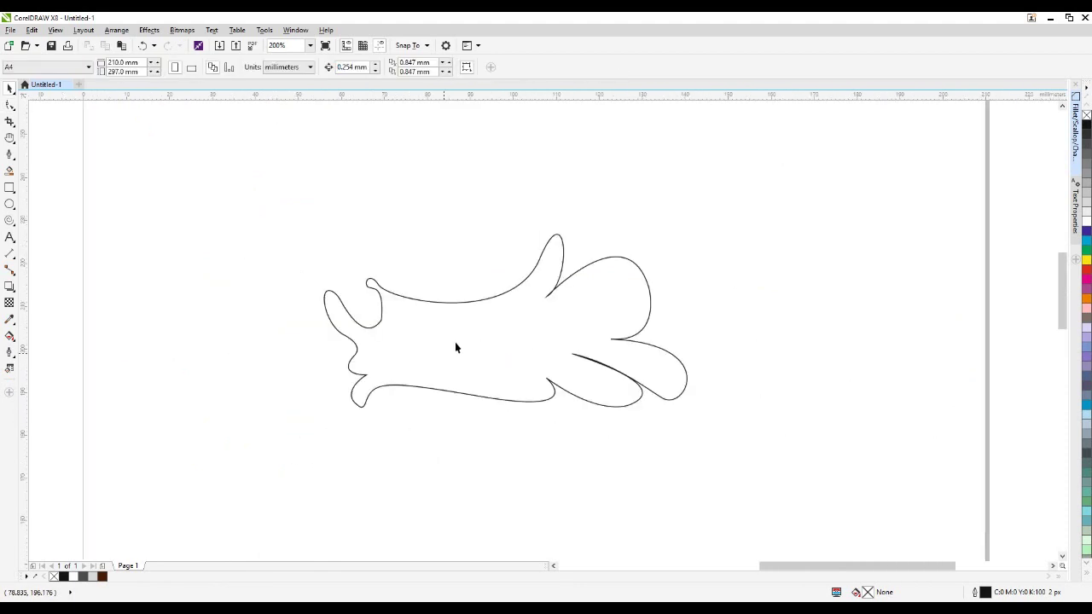
Move the chocolate bar photo from outside the page to beside the splash outline
key(h)
drag(442, 350, 483, 374)
key(space)
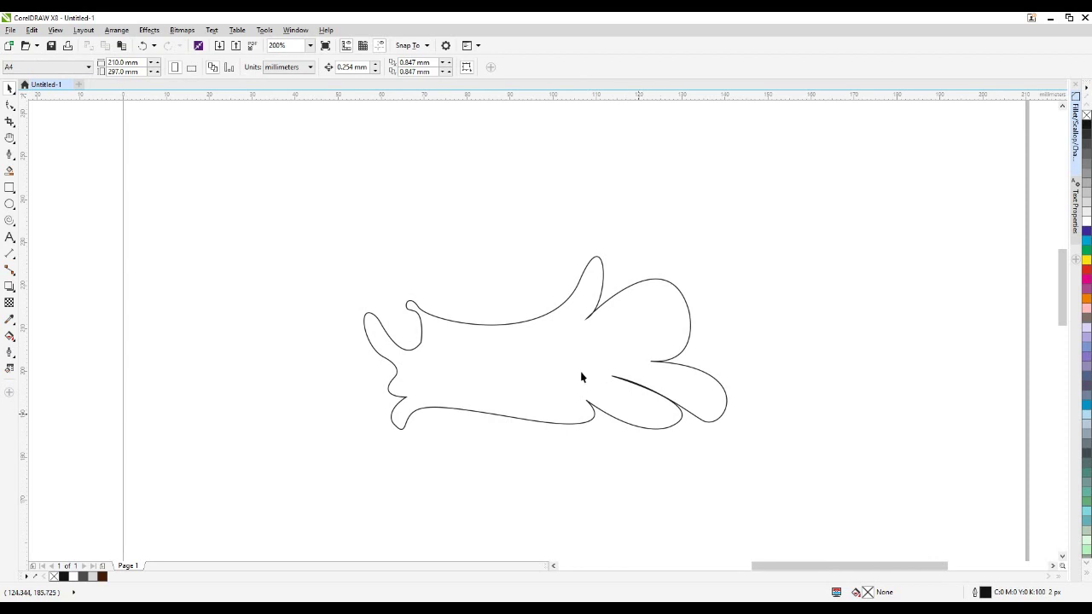
scroll(430, 343, down, 1)
scroll(522, 324, down, 1)
click(187, 348)
drag(190, 350, 575, 310)
scroll(527, 322, up, 2)
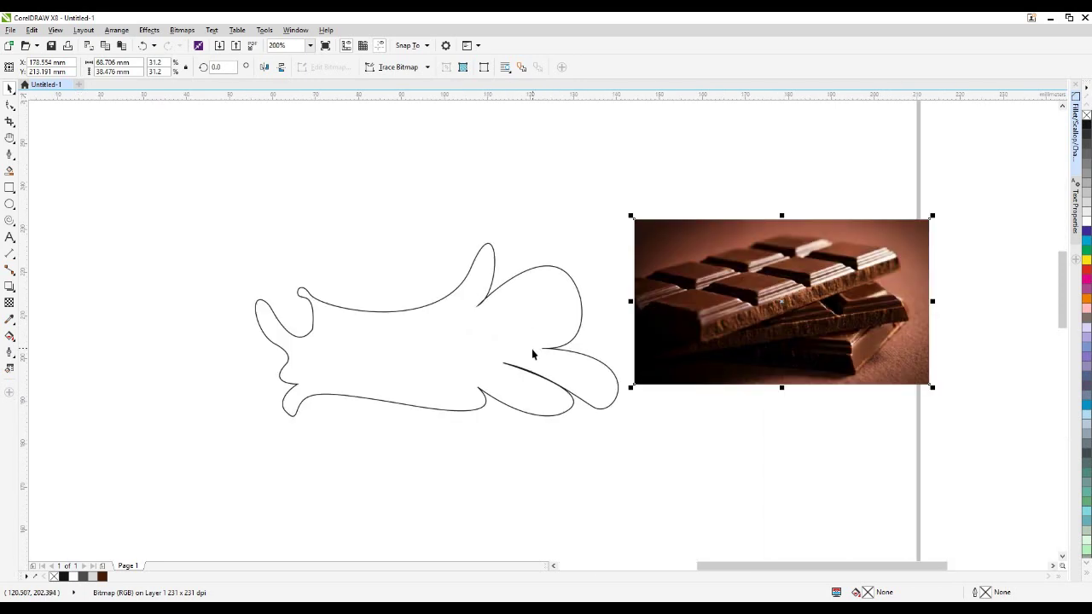
Move the splash outline and the chocolate bar photo further left on the page, keeping them side by side
drag(529, 347, 462, 323)
drag(746, 358, 682, 365)
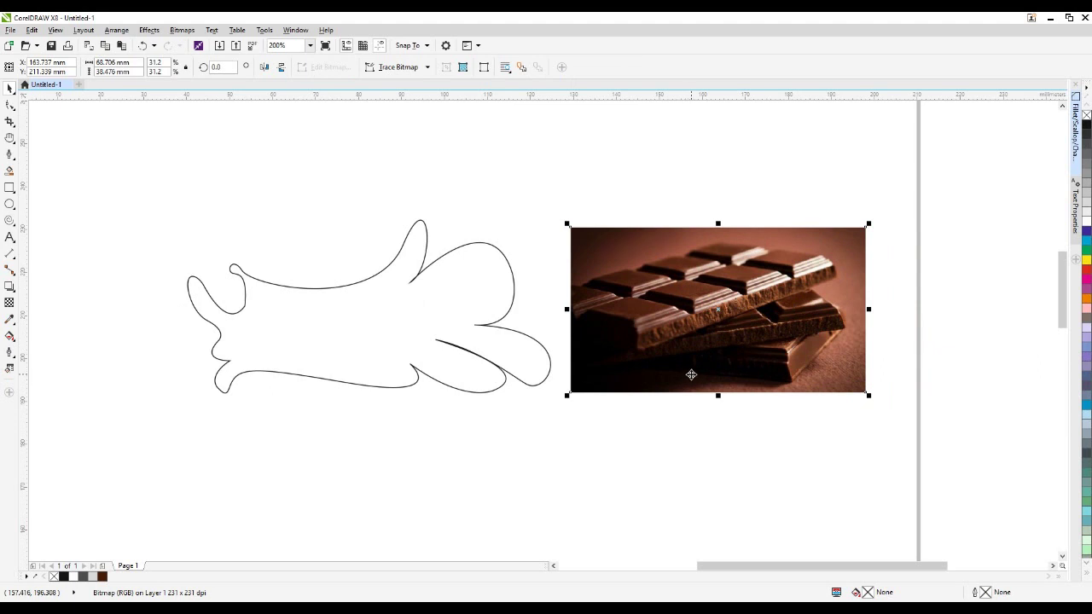
Fill the splash with dark brown sampled from the chocolate photo and remove its black outline
click(9, 320)
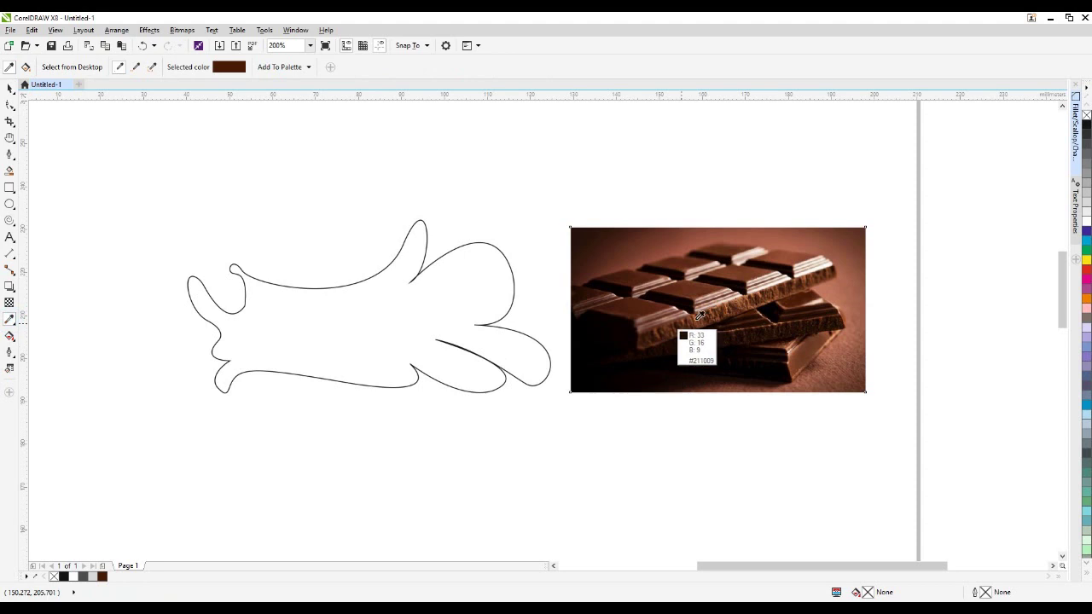
click(798, 295)
click(418, 312)
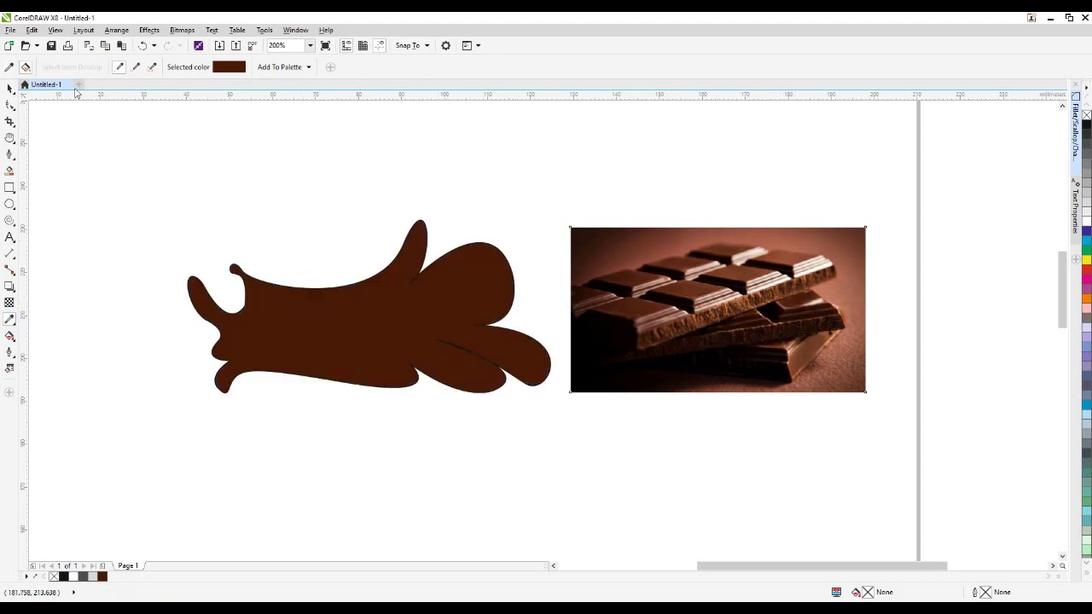
click(10, 88)
click(839, 230)
click(419, 285)
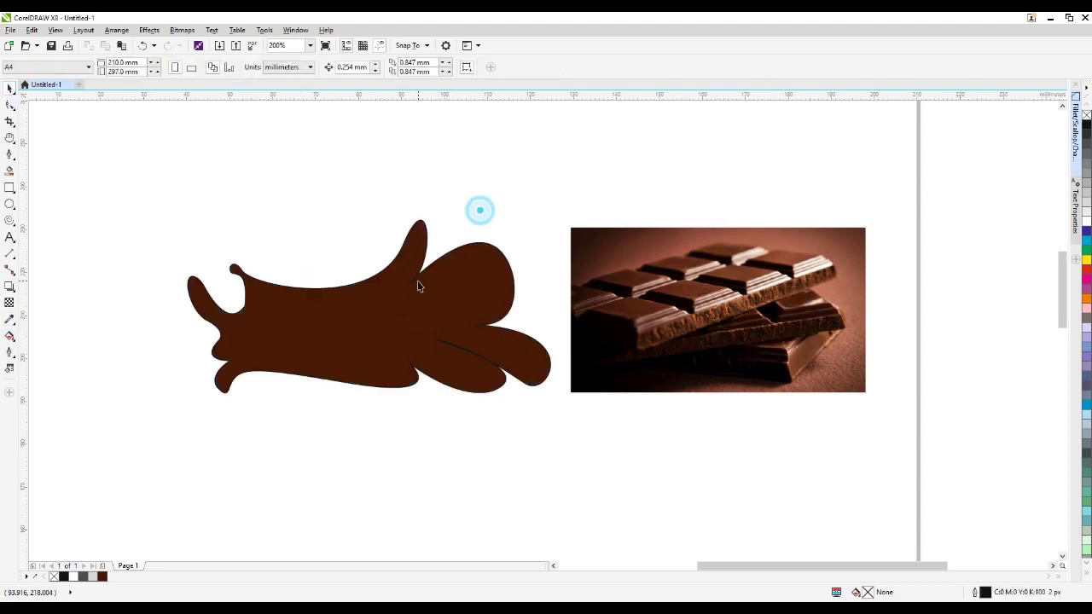
click(639, 178)
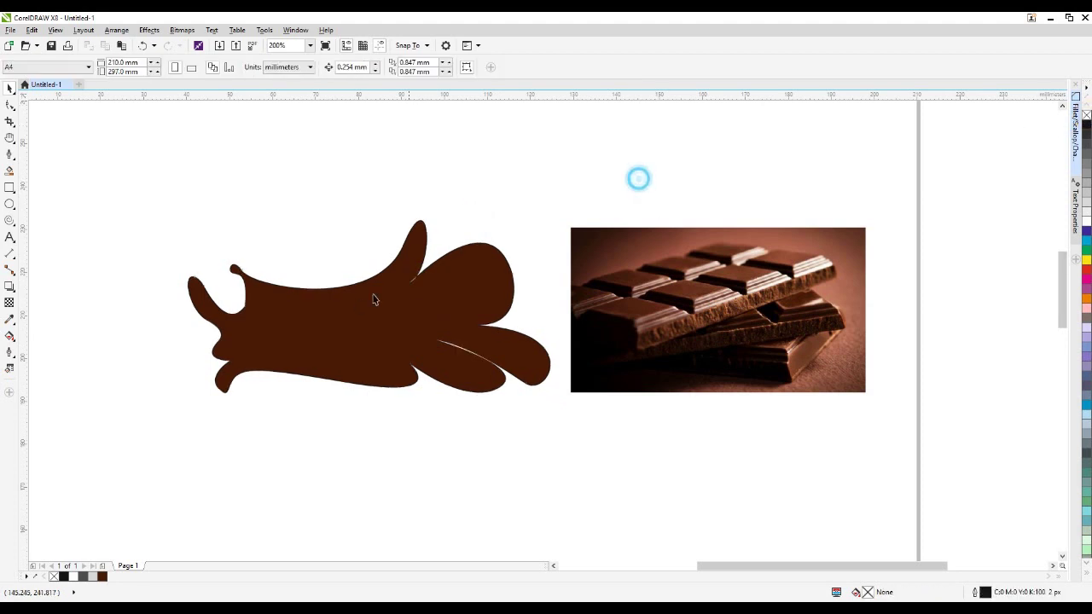
Draw a closed highlight shape about 12 by 18 mm with the Pen tool, following the inside edge of the splash's upper spike
scroll(367, 298, up, 2)
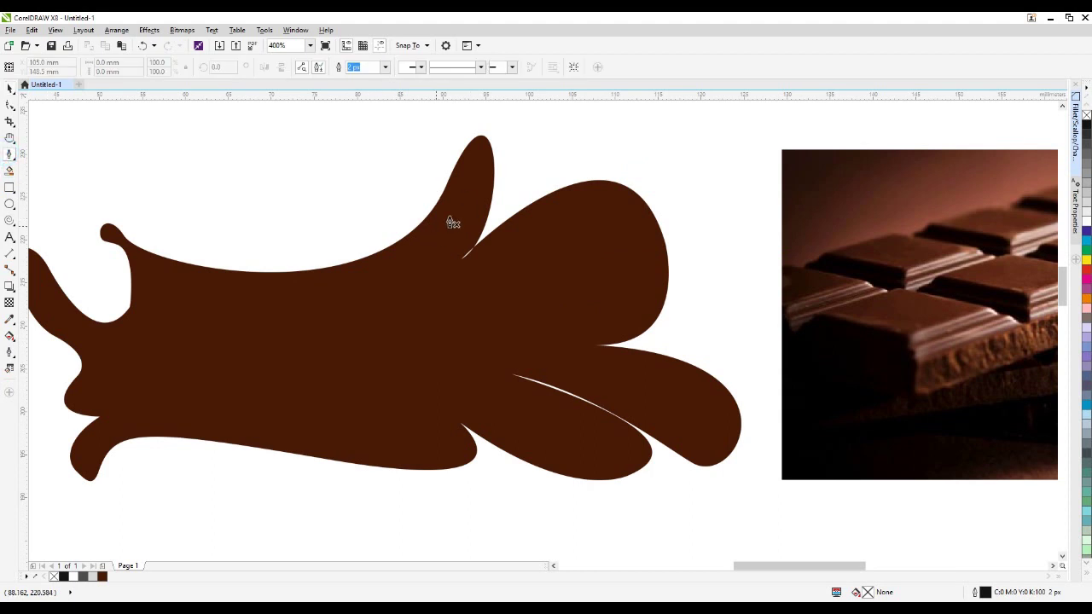
scroll(455, 215, up, 2)
scroll(463, 225, down, 2)
scroll(444, 290, up, 2)
click(303, 450)
drag(409, 285, 420, 189)
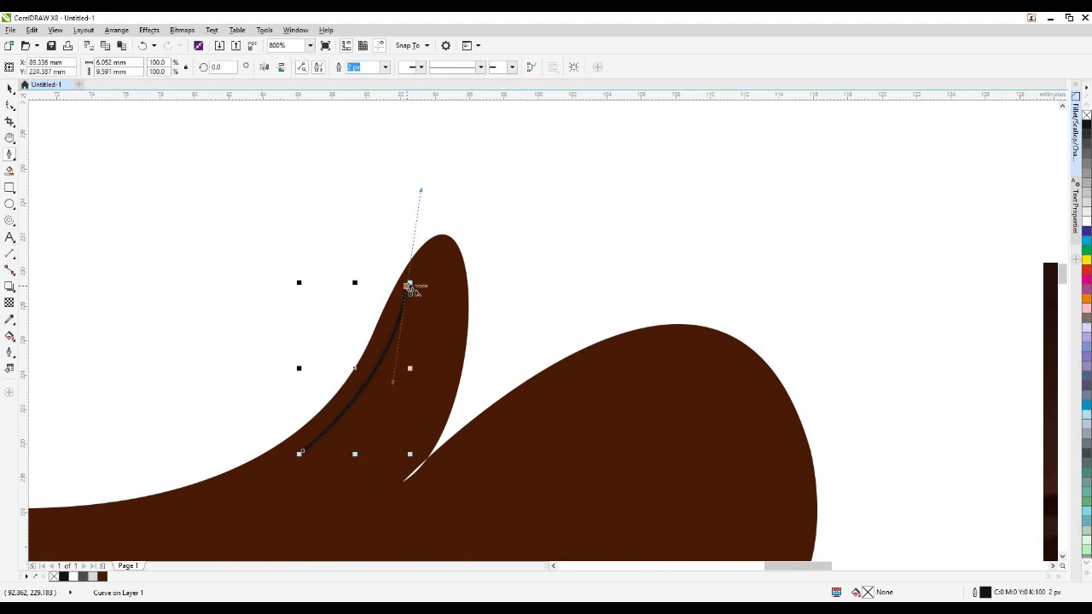
drag(457, 278, 472, 361)
click(456, 283)
drag(389, 479, 326, 543)
click(391, 483)
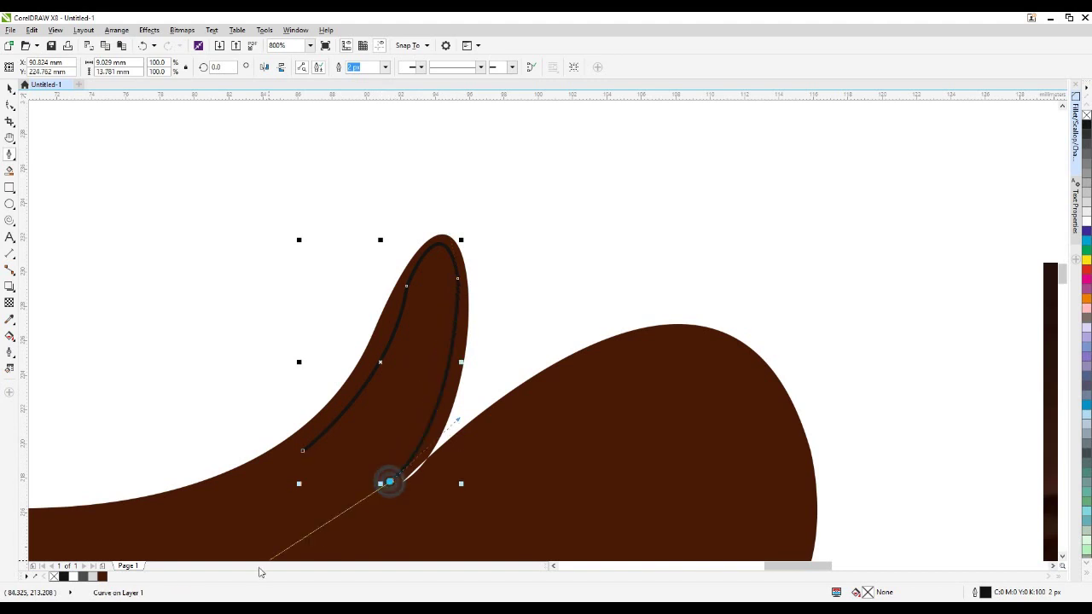
drag(247, 553, 302, 454)
click(302, 453)
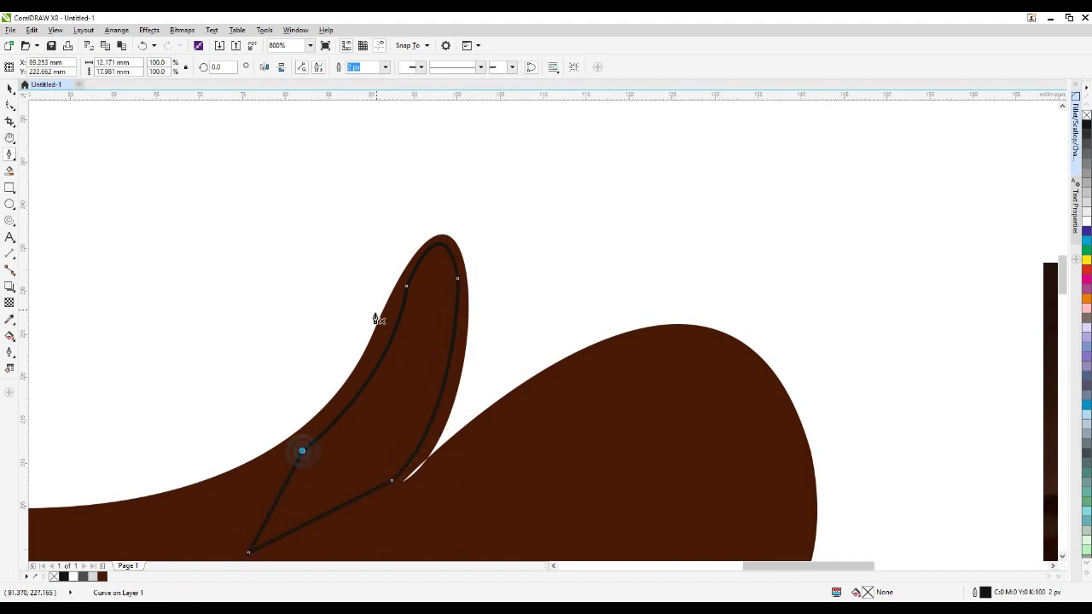
scroll(378, 373, down, 1)
scroll(365, 275, up, 1)
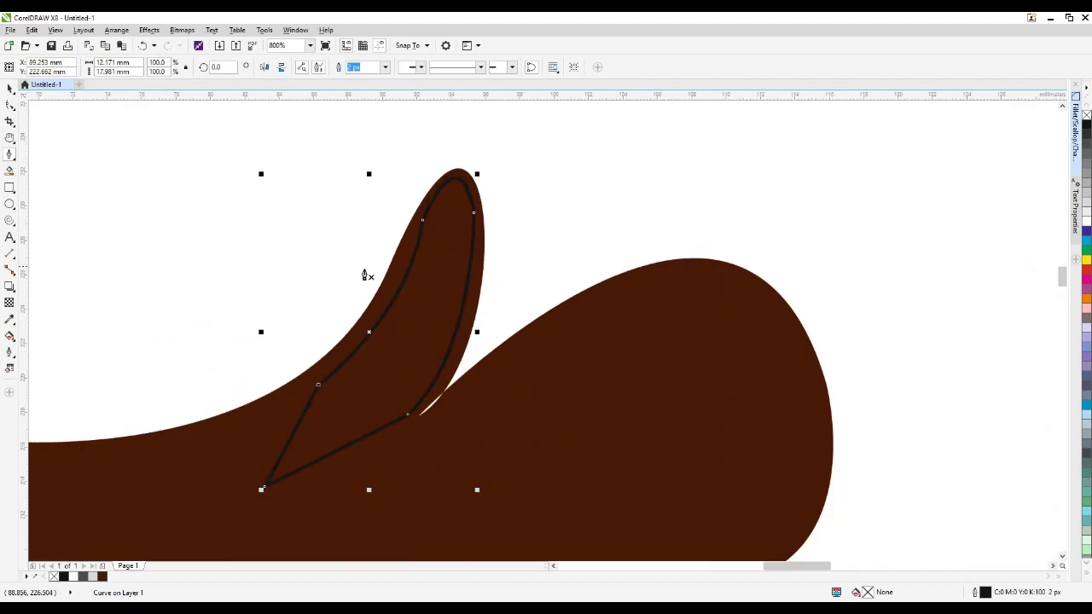
Smooth the spike highlight with the Shape tool by deleting the side nodes on both edges just above its lower point
click(10, 89)
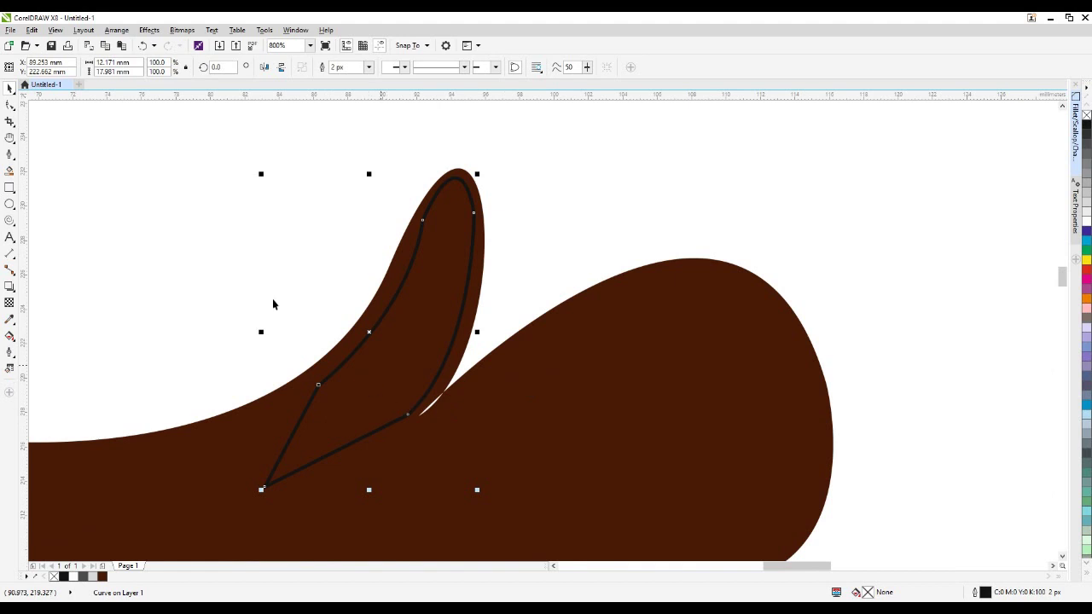
click(10, 104)
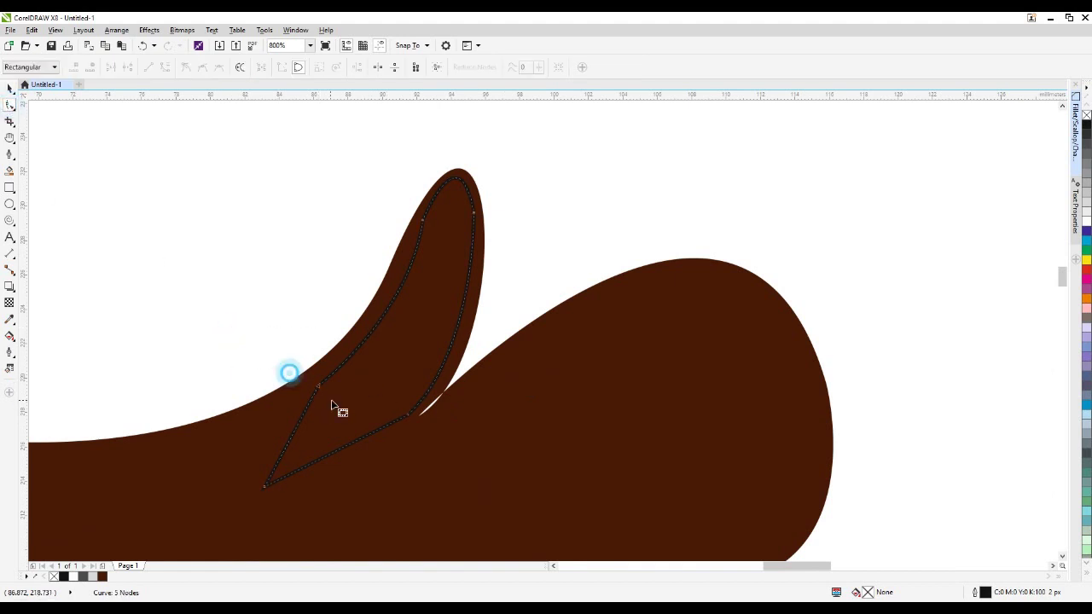
key(Delete)
drag(513, 310, 378, 472)
key(Delete)
drag(502, 183, 468, 232)
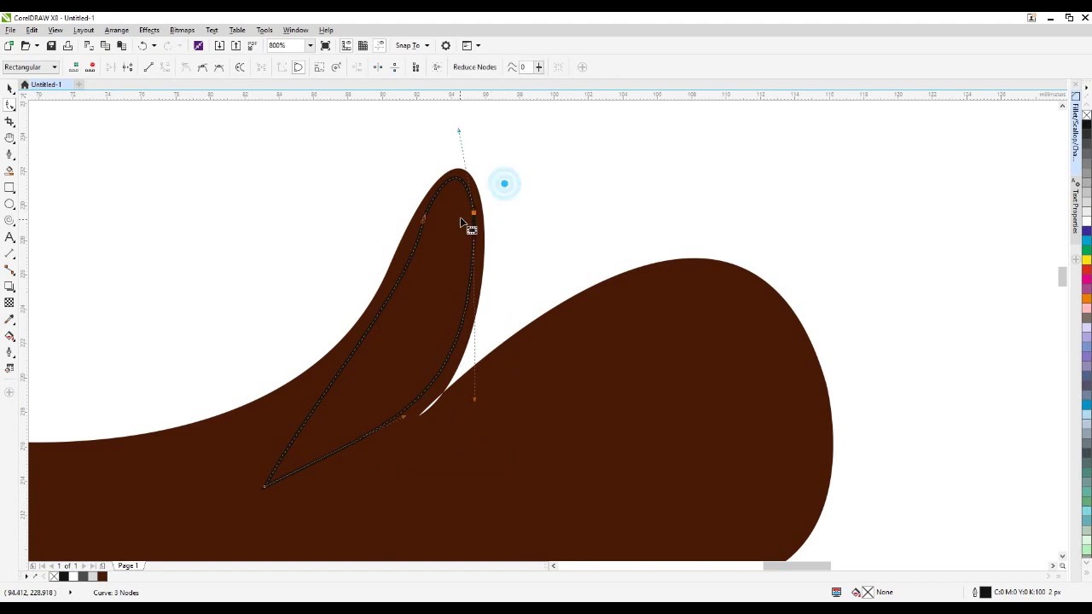
scroll(470, 226, up, 2)
click(485, 222)
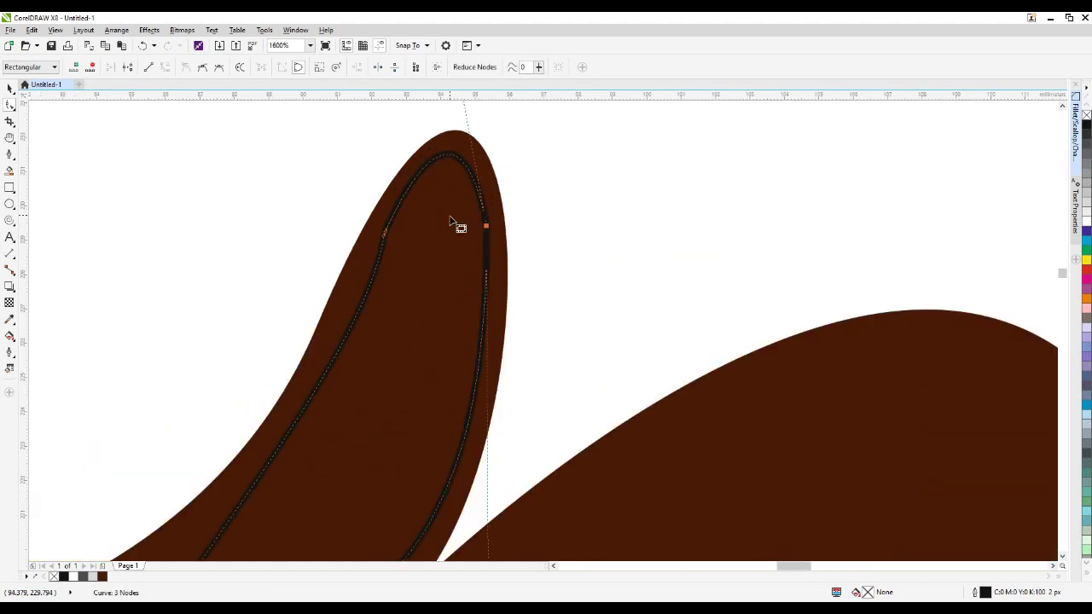
scroll(455, 224, down, 4)
key(space)
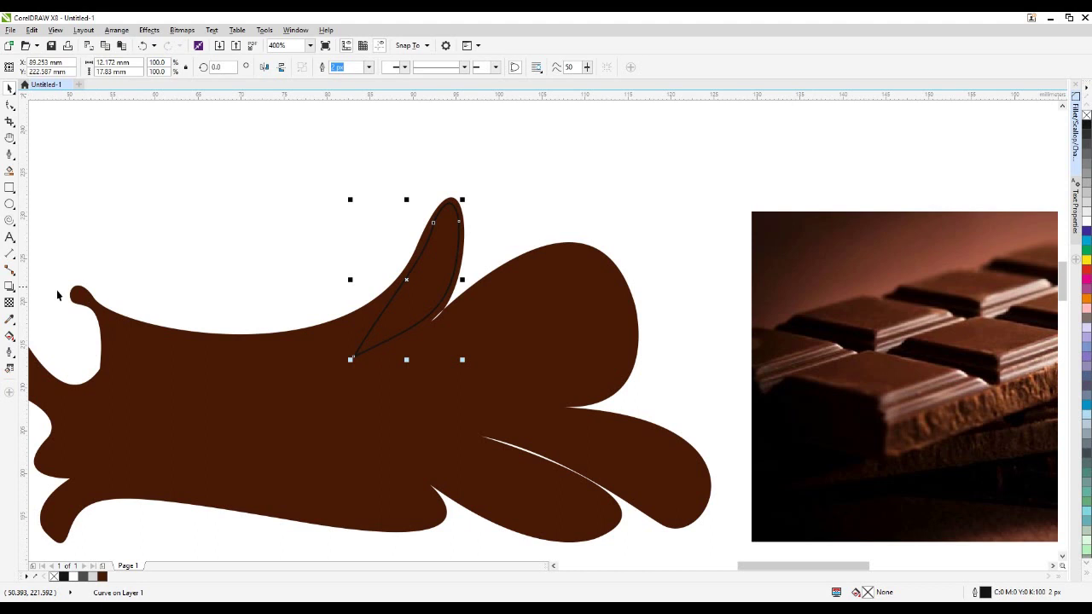
Try filling the spike highlight with lighter brown #8F5339 sampled from the chocolate photo
click(11, 321)
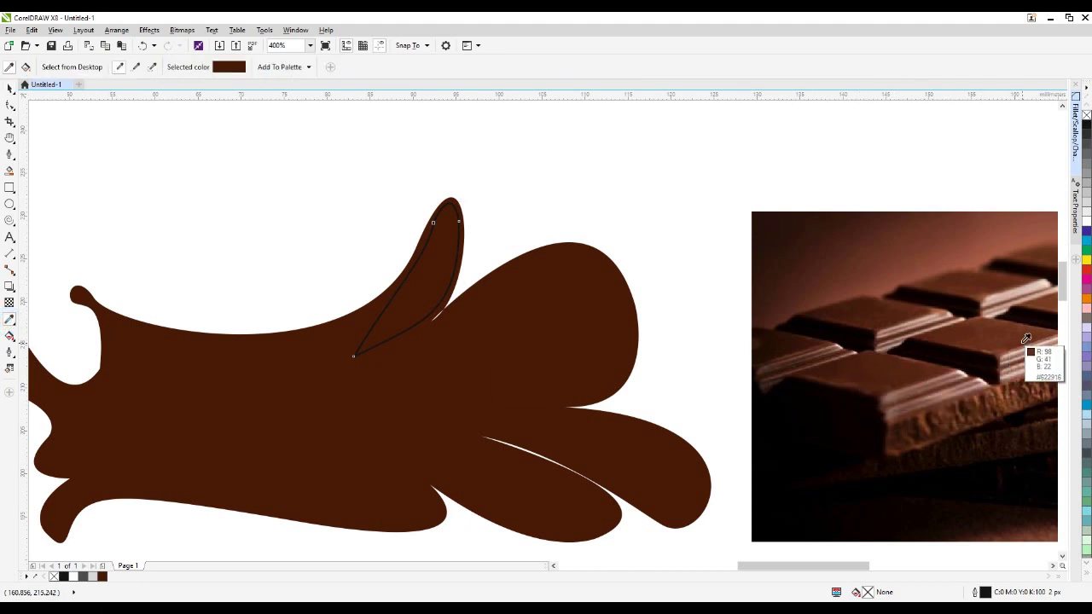
click(987, 293)
click(418, 288)
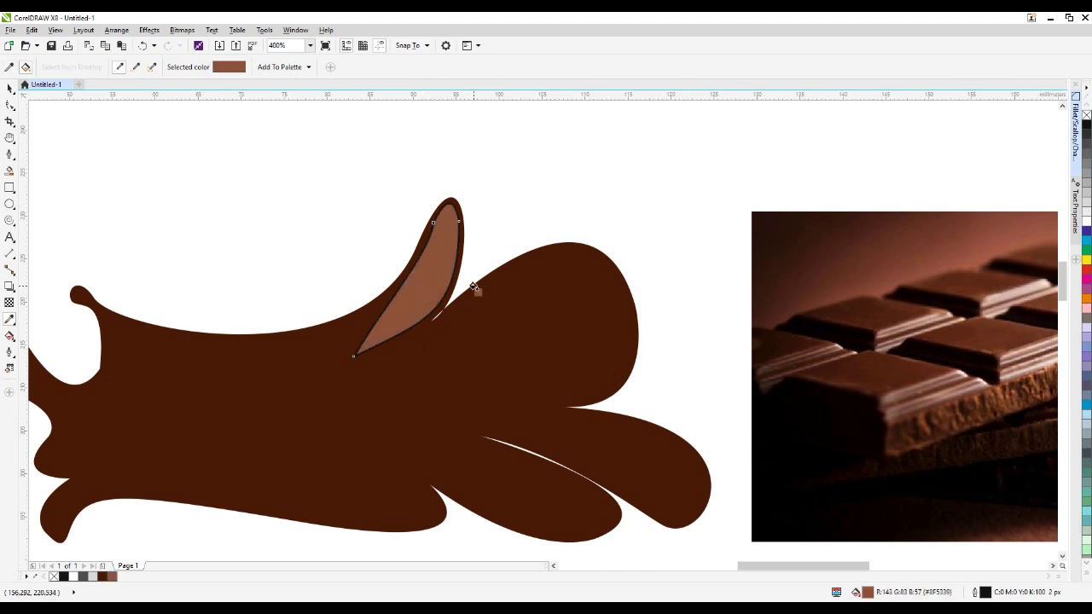
key(space)
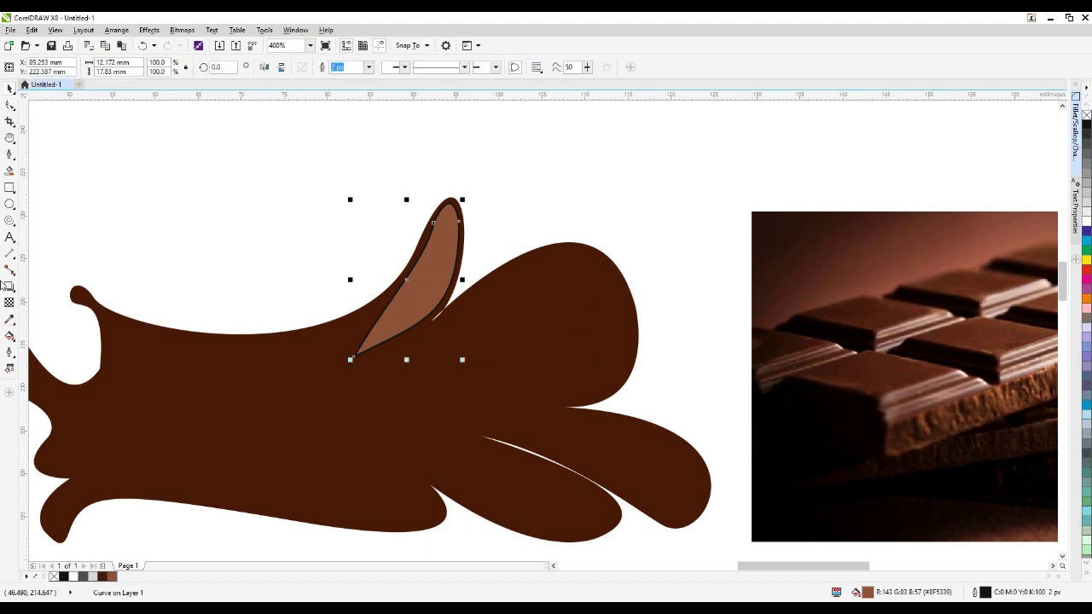
Fill the spike highlight with brown #532412 sampled from the photo, remove its outline and deselect it
click(8, 320)
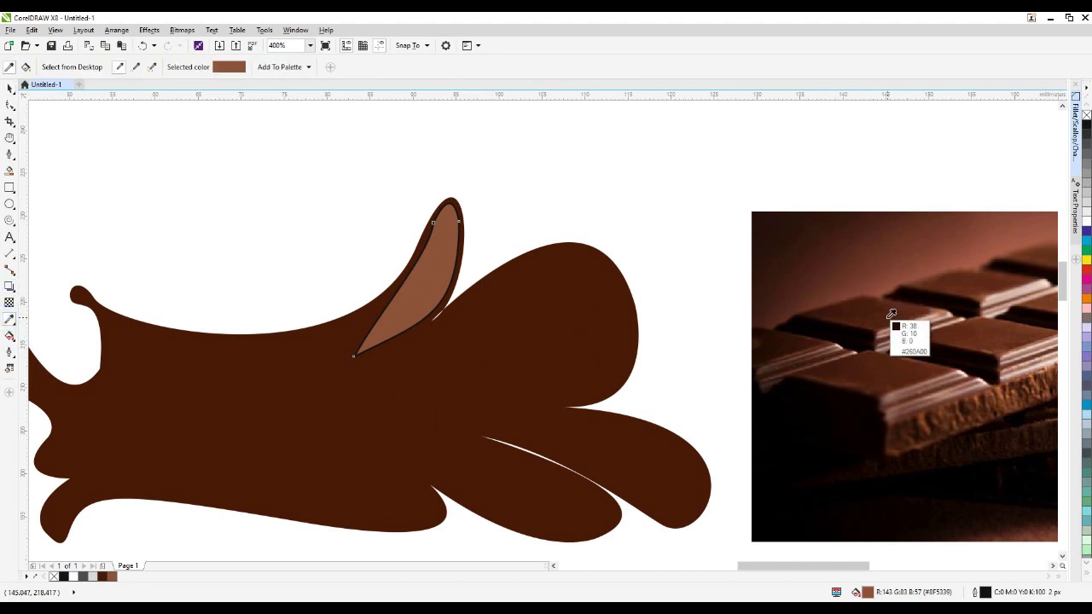
click(921, 384)
click(425, 290)
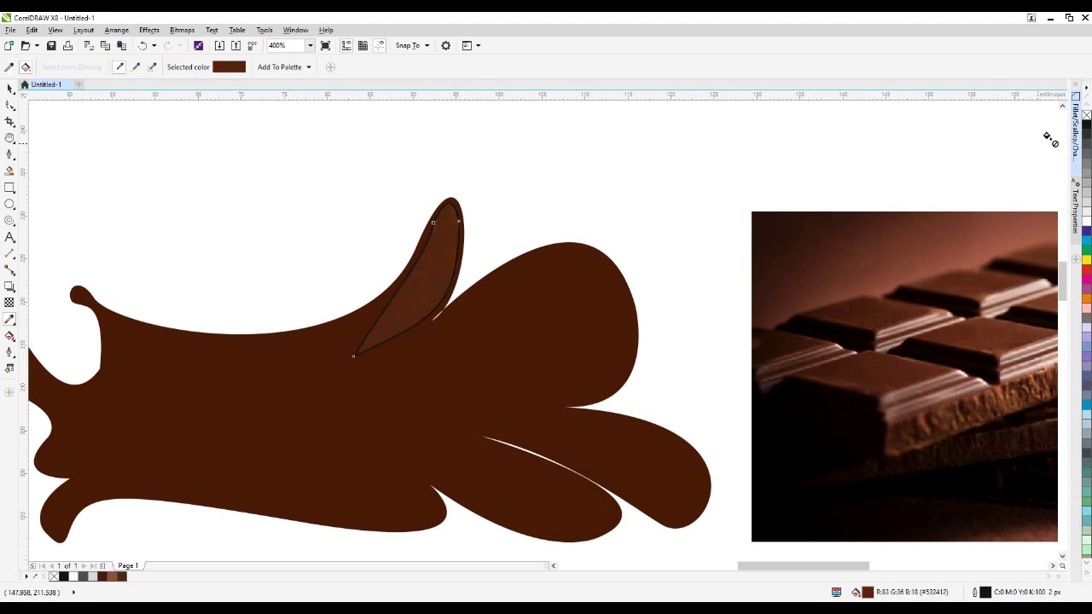
right_click(1087, 115)
click(9, 88)
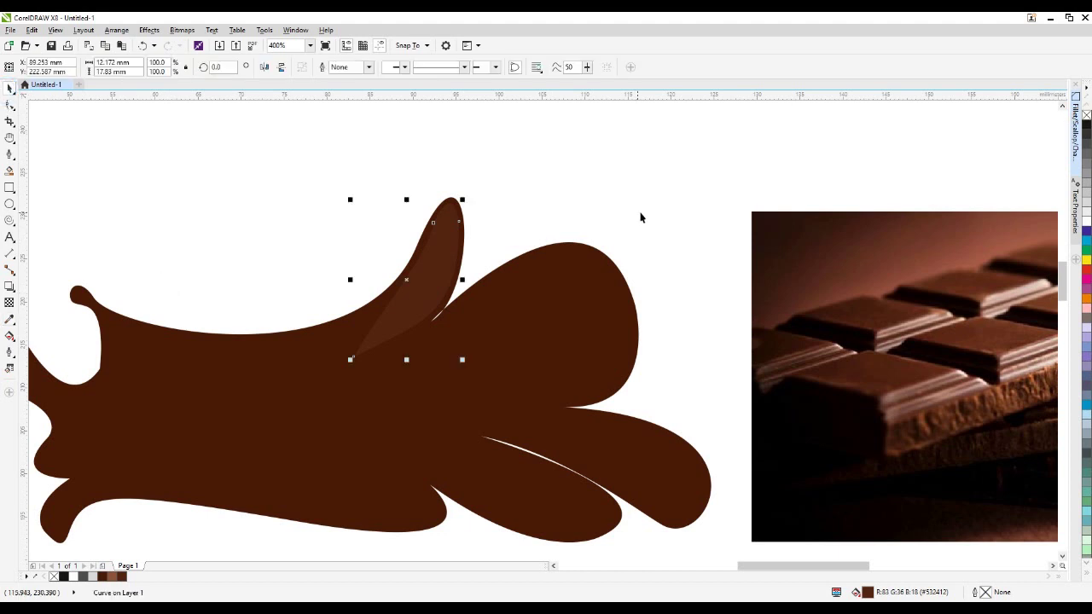
click(645, 209)
Draw a closed highlight shape about 25 by 18 mm with the Pen tool inside the splash's large upper-right lobe
drag(526, 282, 425, 279)
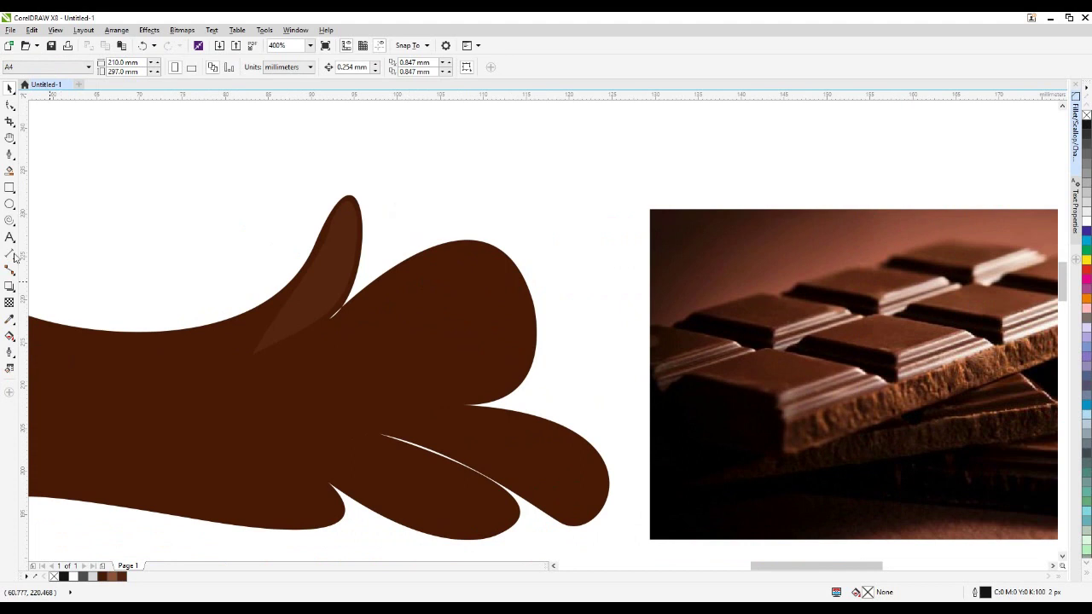
click(10, 154)
click(352, 316)
drag(492, 265, 529, 316)
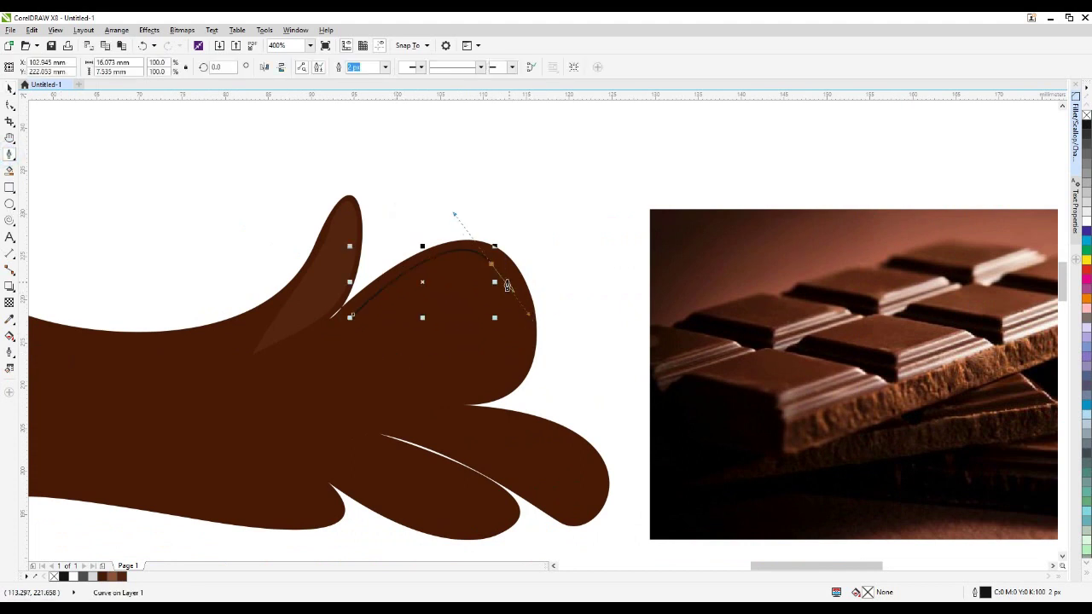
drag(475, 397, 367, 438)
alt+click(476, 396)
click(312, 406)
click(351, 315)
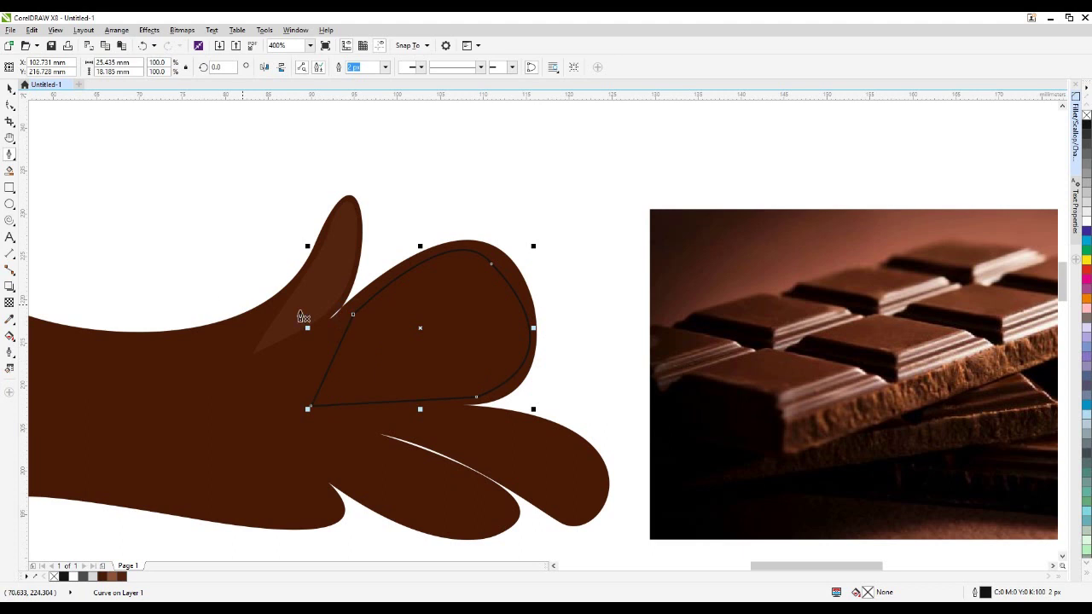
Delete the lobe highlight's upper-left and lower-right nodes with the Shape tool, leaving its upper-right node and lower-left point
click(10, 89)
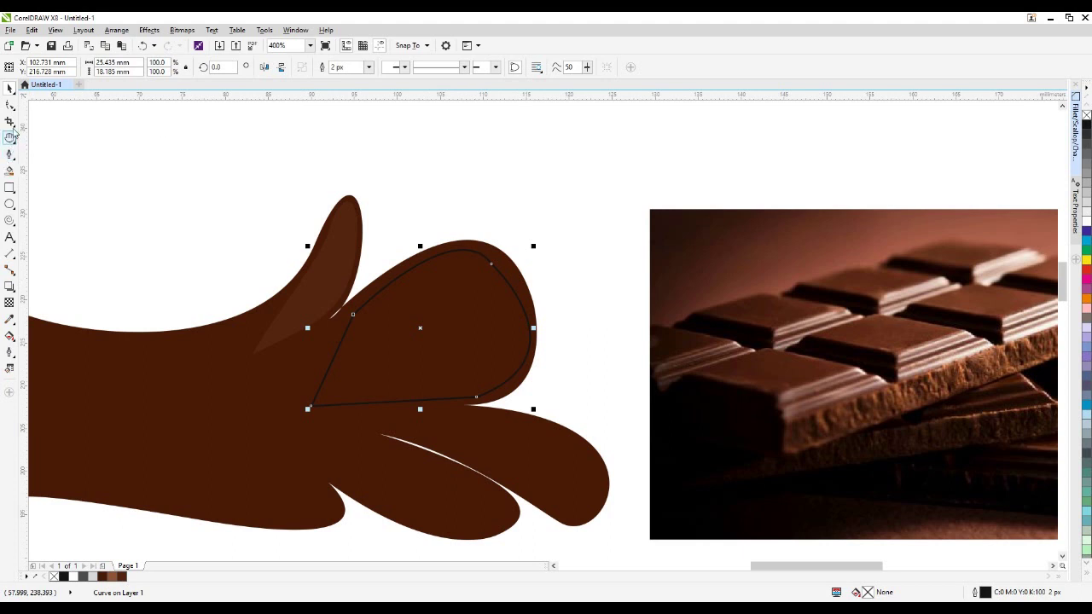
click(11, 106)
drag(520, 234, 415, 308)
scroll(490, 268, up, 1)
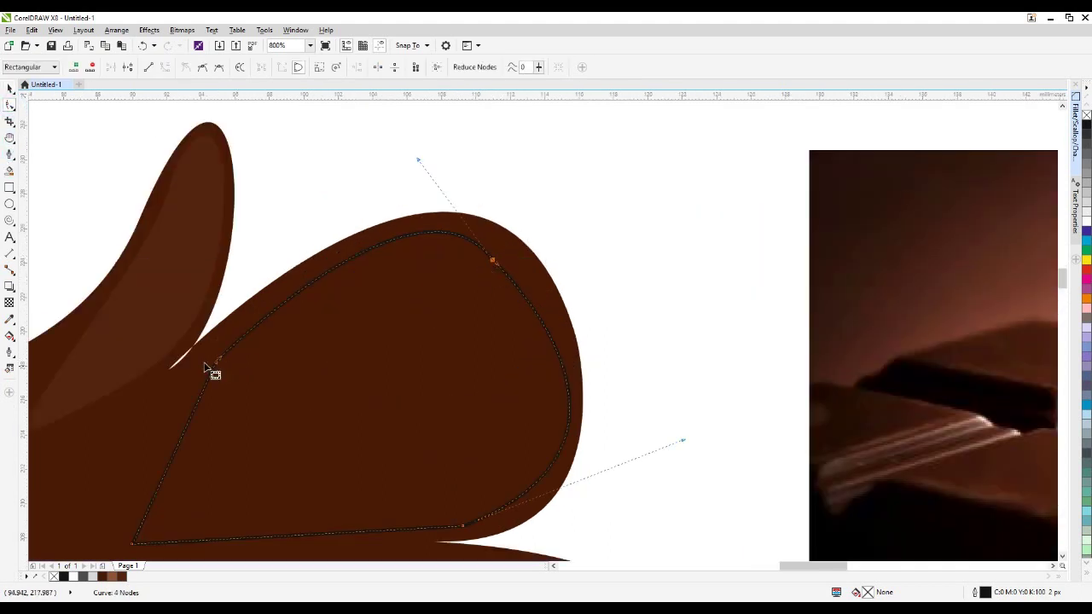
drag(294, 245, 183, 378)
key(Delete)
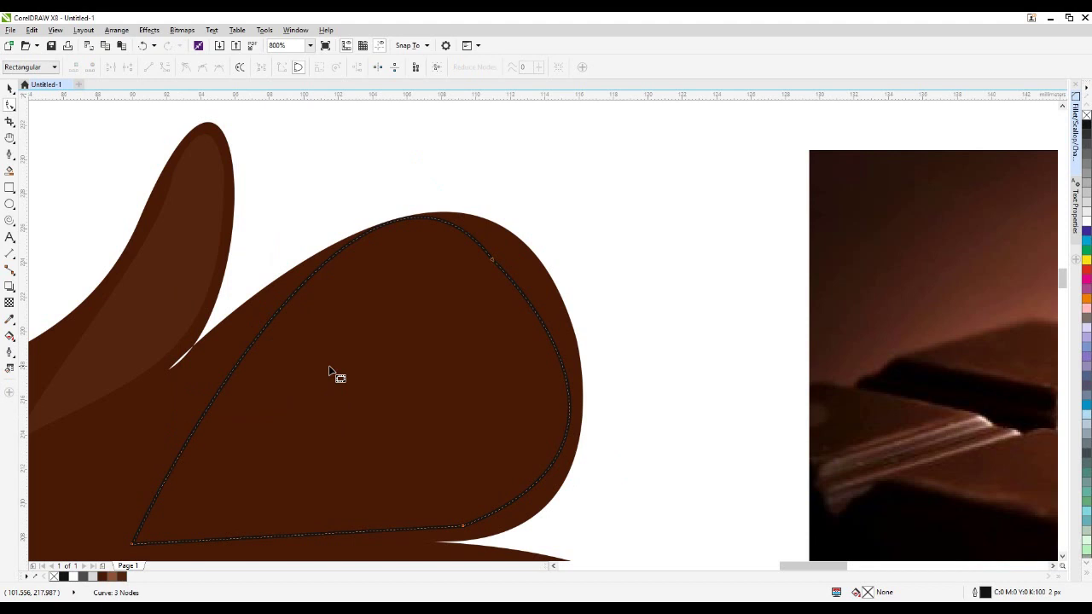
drag(598, 541, 293, 473)
key(Delete)
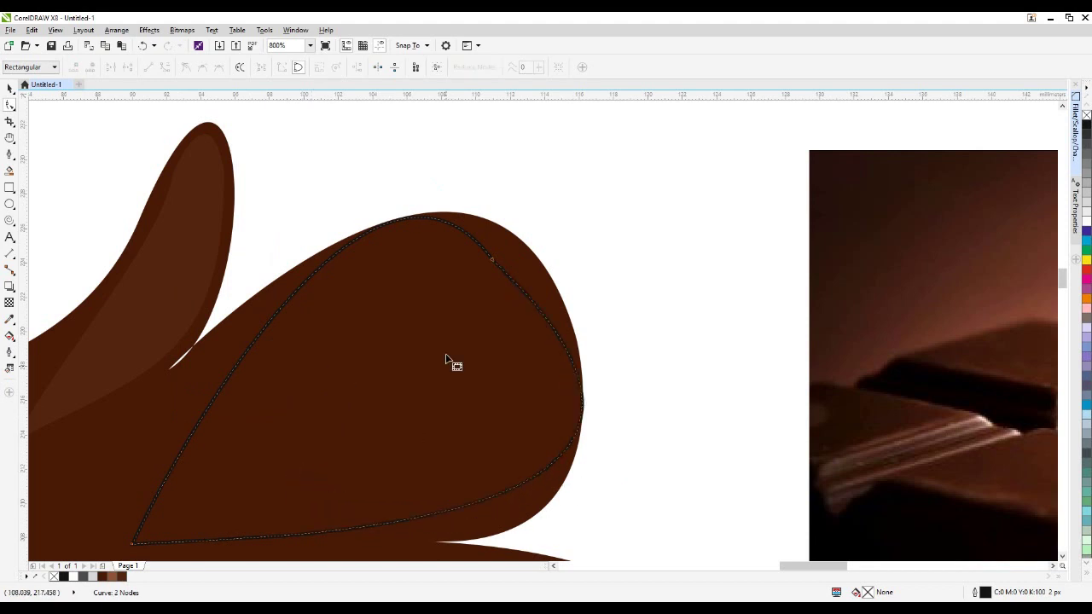
Adjust the lobe highlight's upper-right node and lower handle so its curve follows just inside the lobe's rounded edge
drag(493, 260, 502, 274)
scroll(465, 308, down, 1)
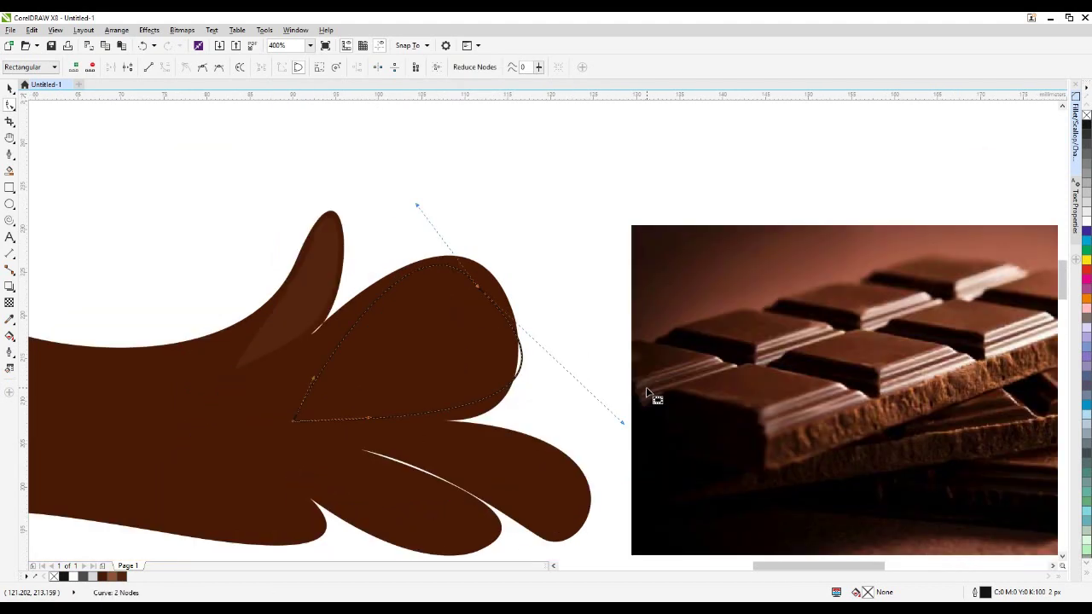
scroll(646, 389, up, 1)
drag(601, 466, 466, 520)
scroll(480, 378, down, 2)
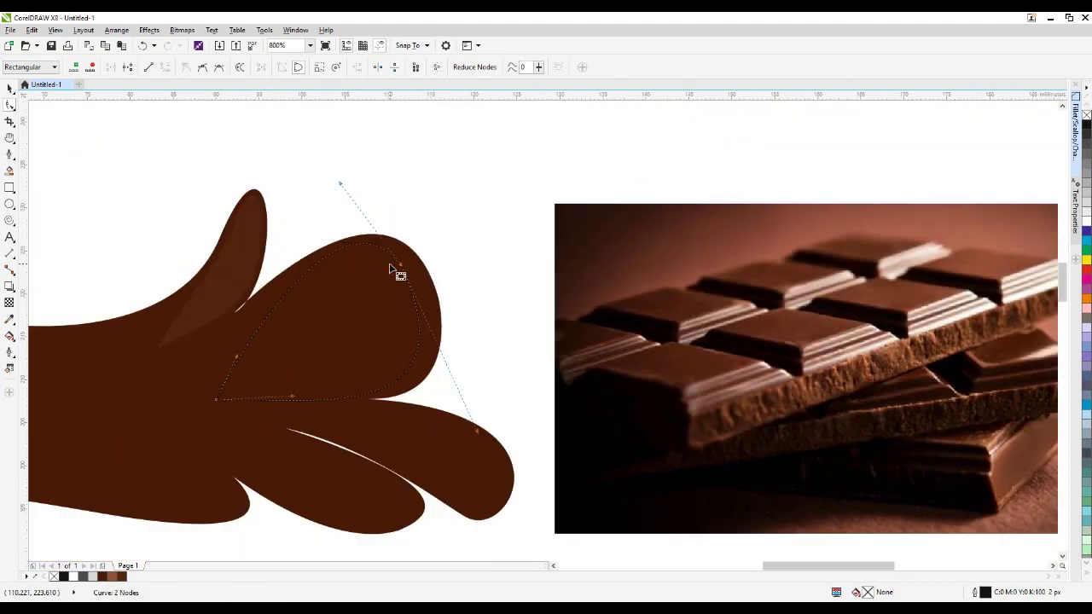
key(space)
Try filling the lobe highlight with the lighter brown document colour
click(244, 244)
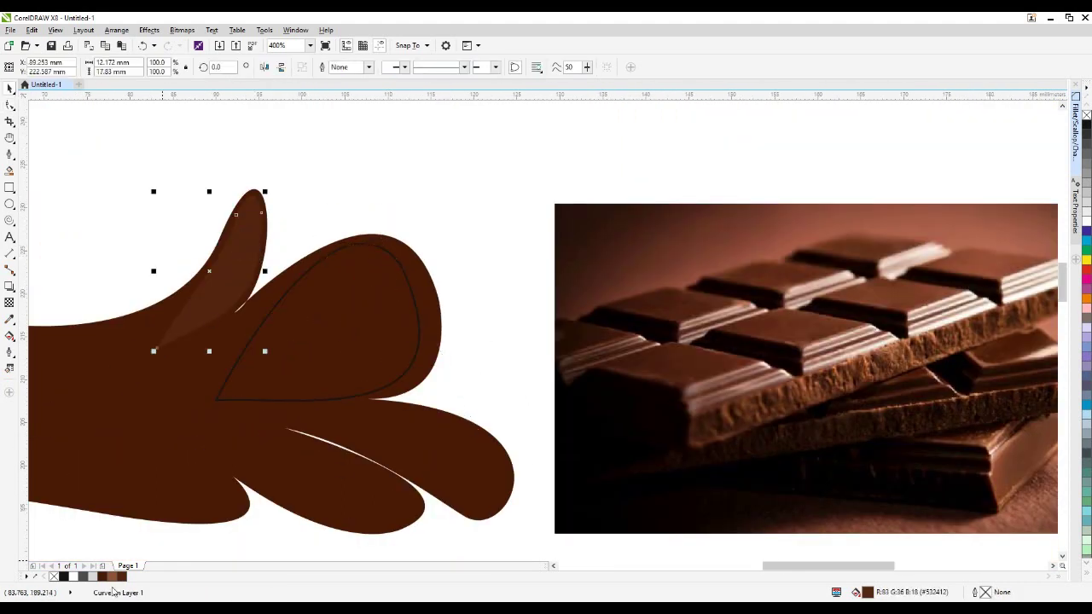
drag(113, 580, 355, 307)
key(Escape)
key(ctrl+z)
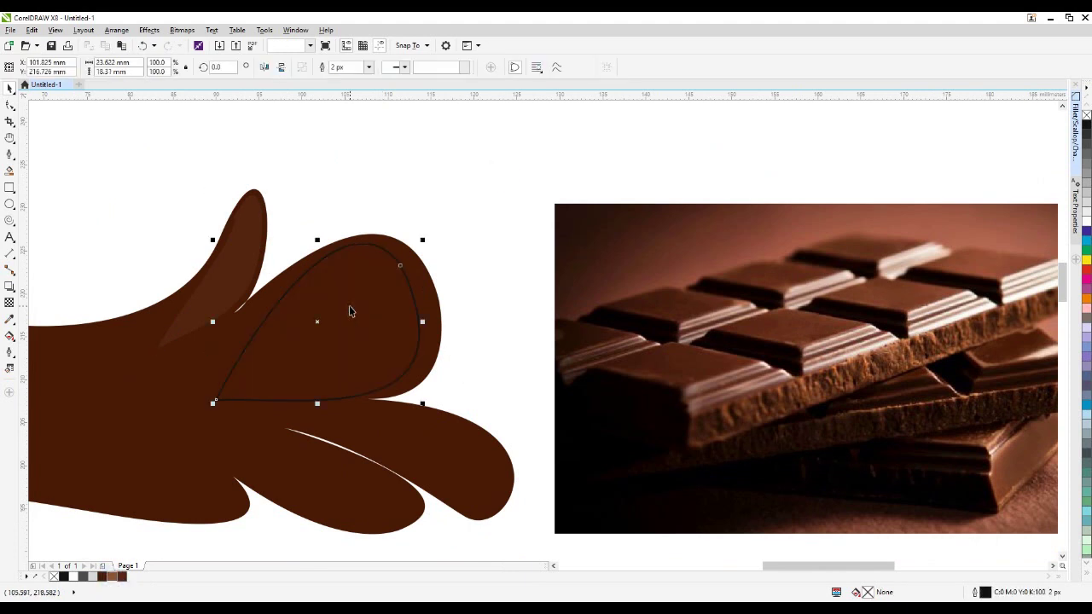
Fill the lobe highlight with the document colour #532412 and remove its outline
drag(121, 580, 338, 354)
click(475, 156)
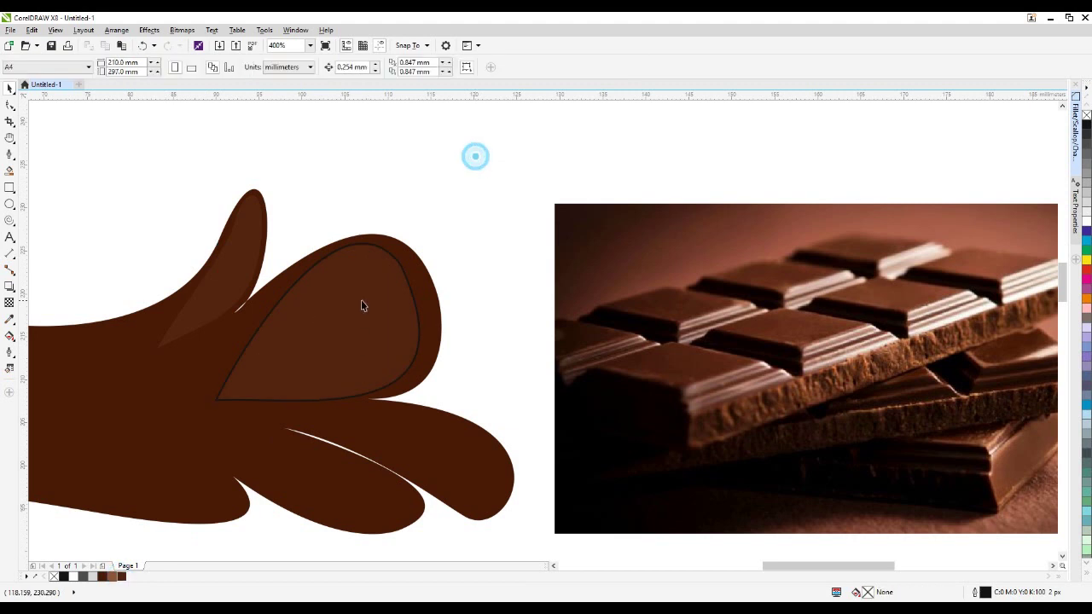
click(361, 301)
scroll(508, 175, down, 2)
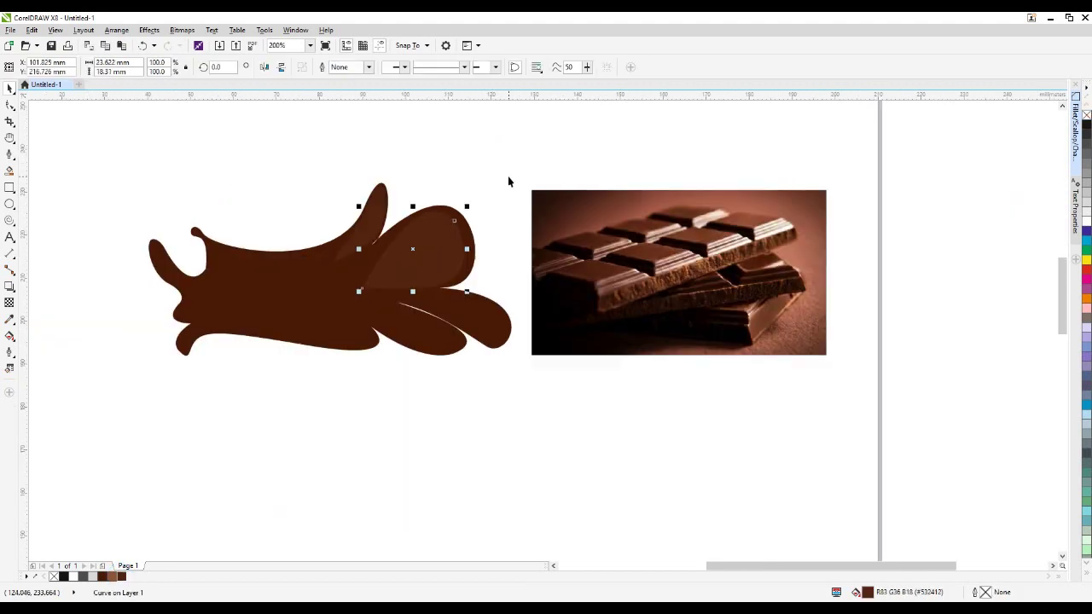
Select the highlight shape on the splash's upper spike
scroll(361, 219, up, 2)
click(360, 219)
scroll(627, 401, down, 2)
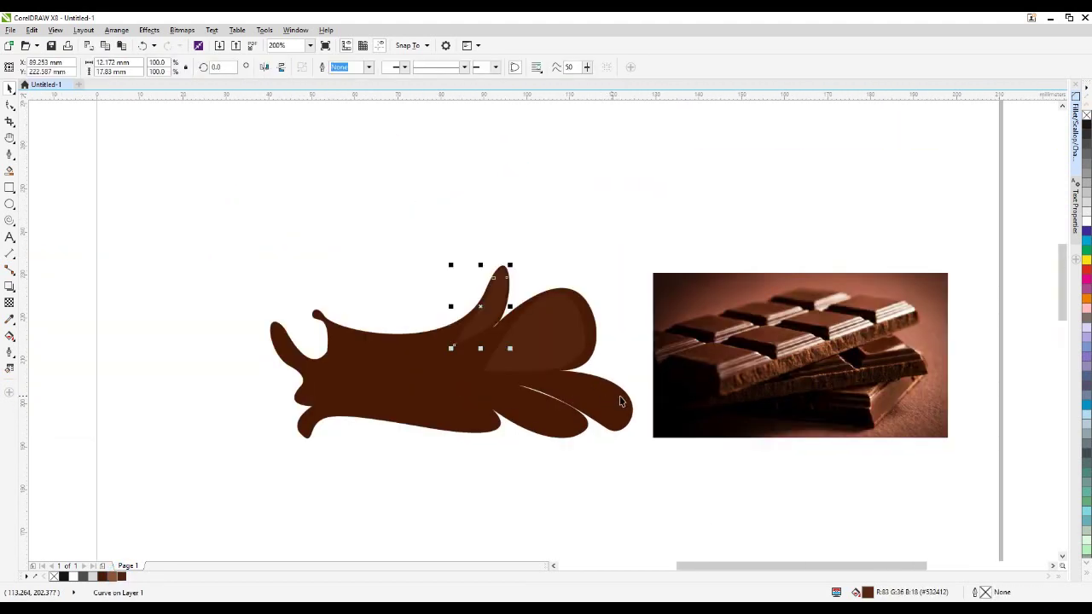
Draw a closed highlight outline about 22 × 11.7 mm just inside the edge of the splash's rightmost lower lobe
scroll(588, 386, up, 2)
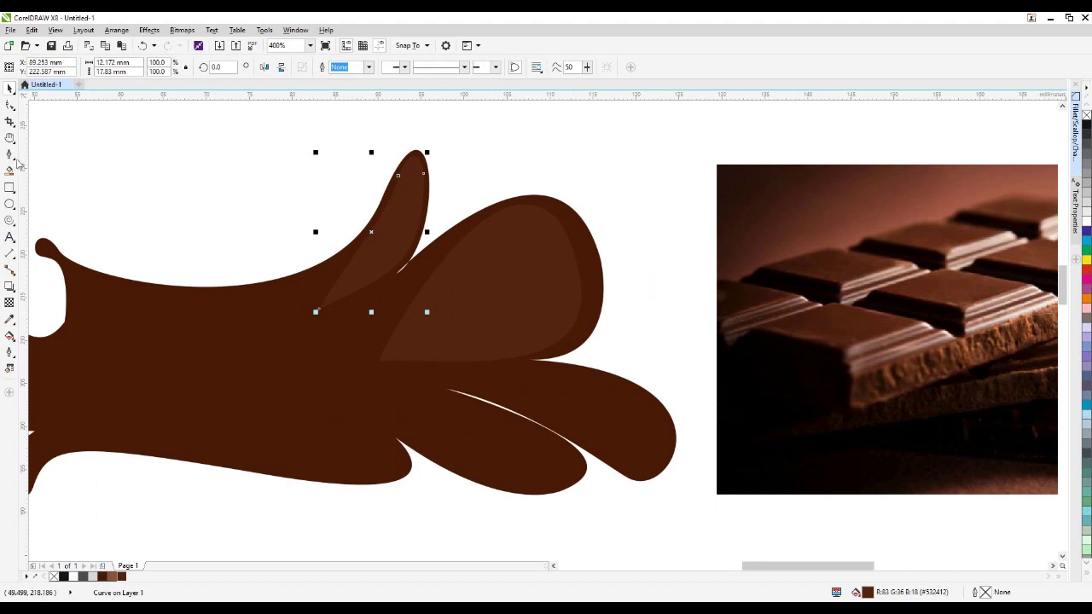
click(9, 154)
click(509, 365)
drag(670, 433, 691, 495)
click(669, 431)
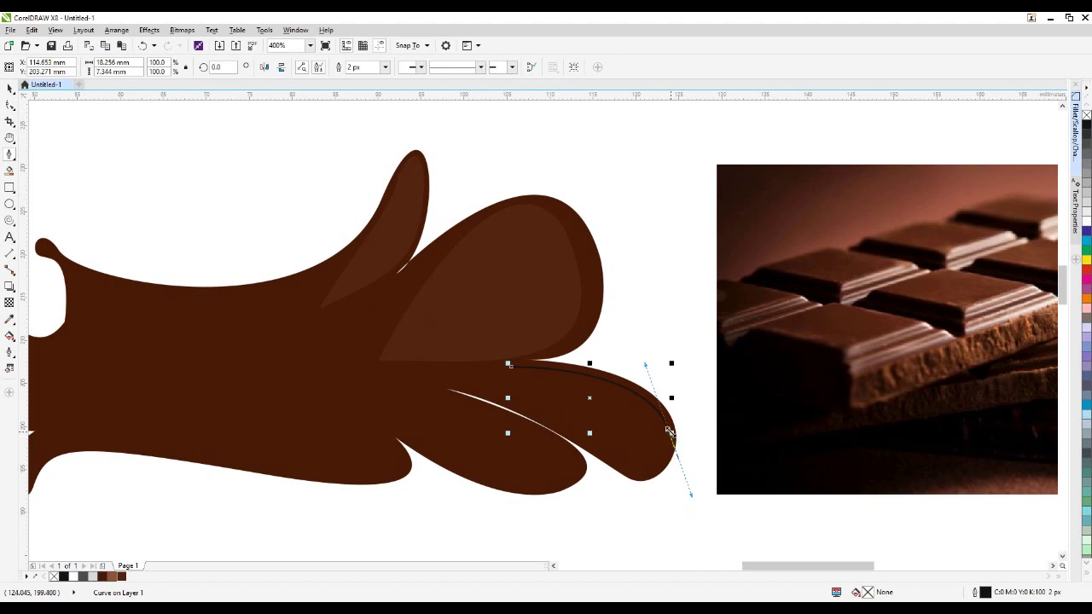
click(668, 431)
drag(641, 470, 617, 459)
click(641, 470)
drag(484, 379, 462, 382)
click(511, 367)
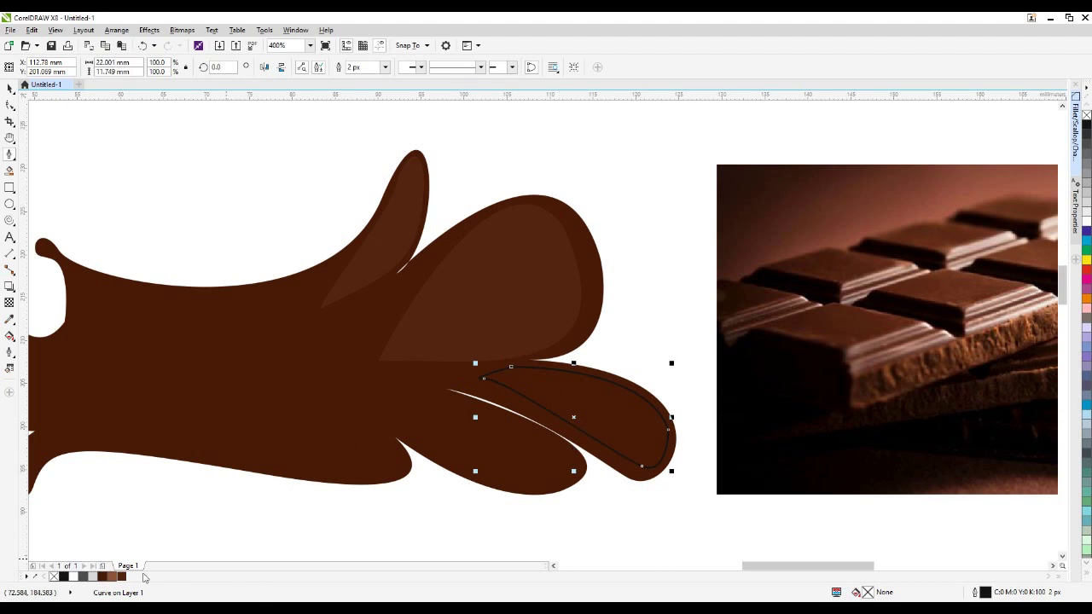
Fill the rightmost lower lobe's highlight with the document colour #532412 and remove its outline
click(122, 579)
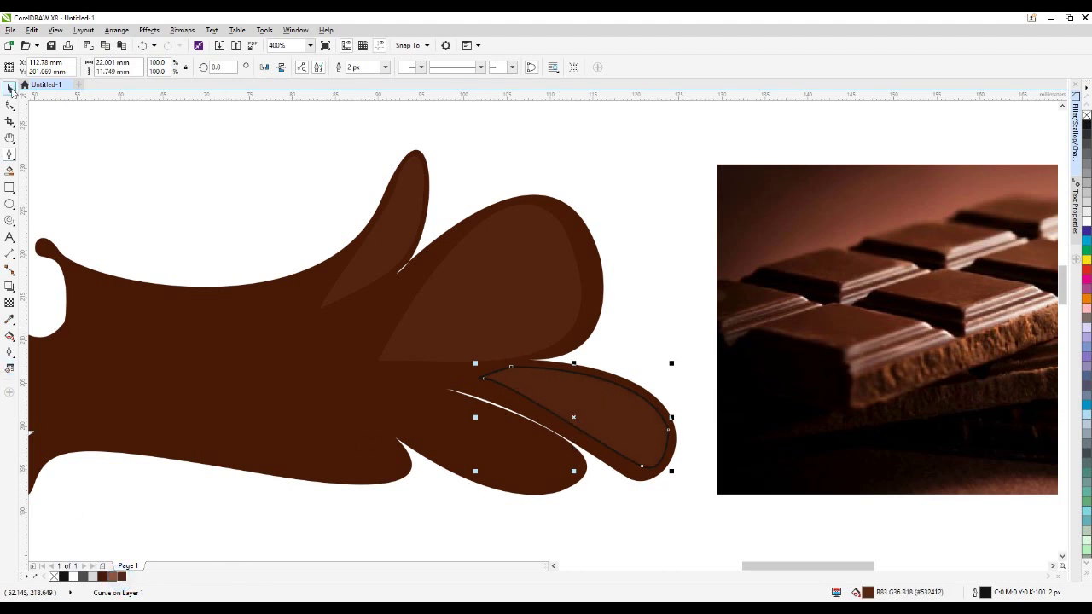
right_click(1087, 114)
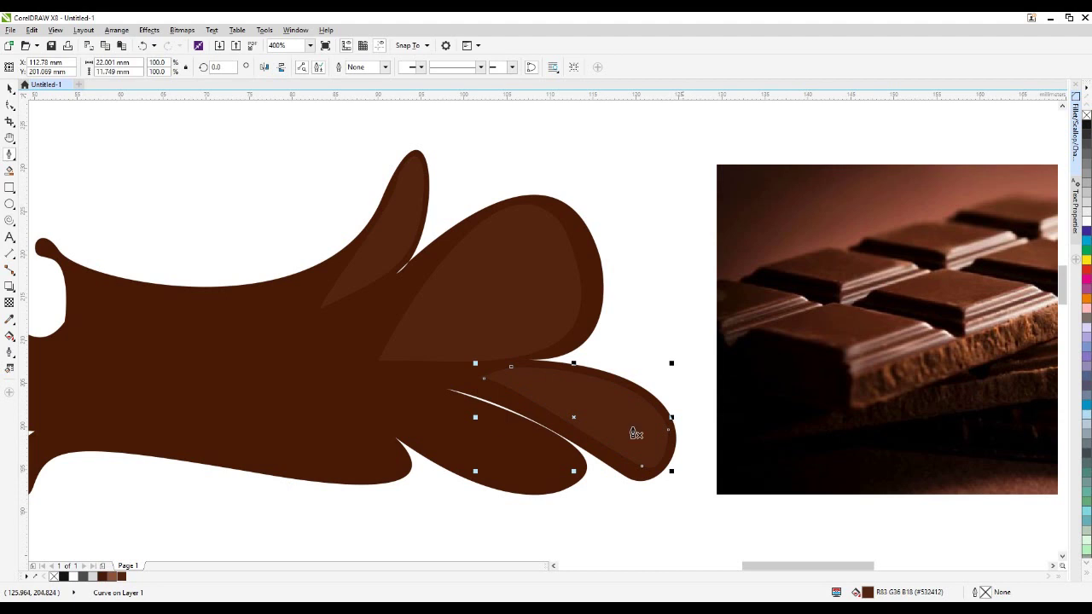
click(12, 92)
scroll(563, 317, down, 1)
scroll(509, 379, up, 1)
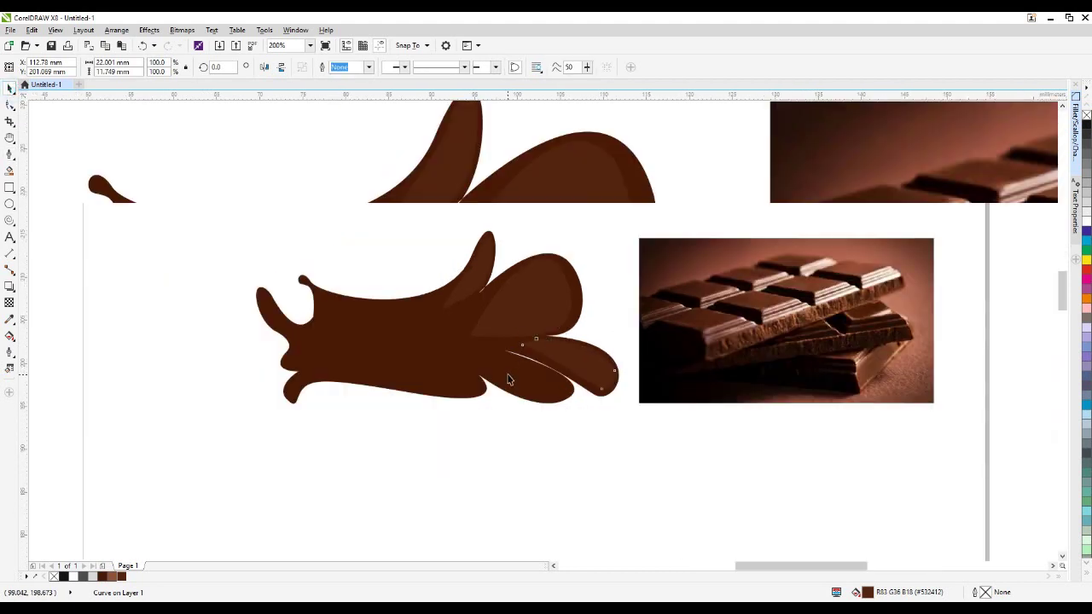
Place a copy of that highlight on the neighbouring lower lobe, mirror it vertically and rotate it to follow the lobe
drag(655, 342, 529, 378)
click(264, 68)
click(280, 67)
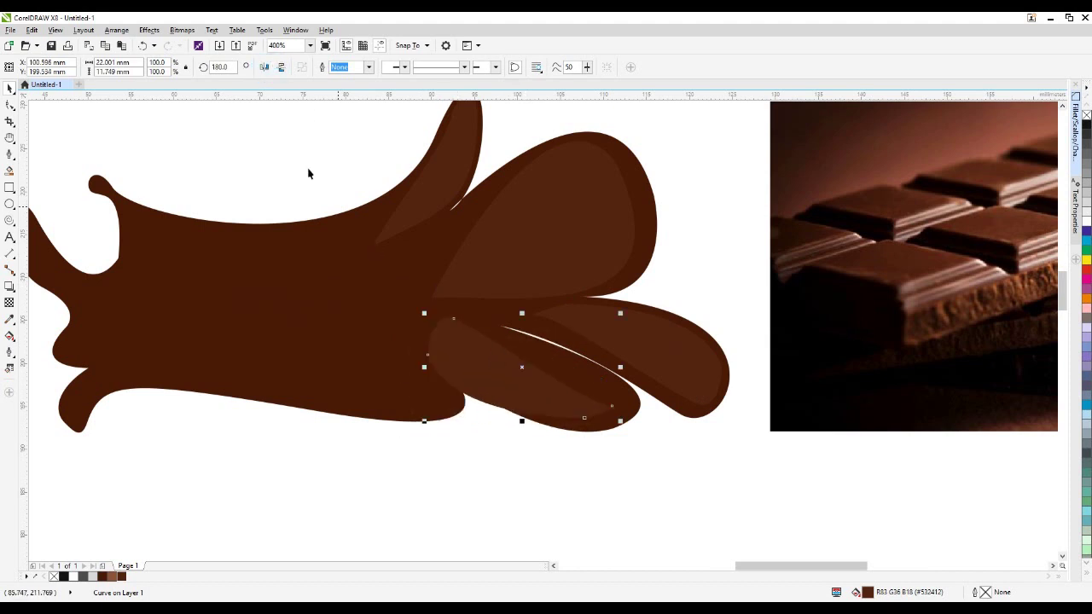
click(264, 67)
click(601, 342)
drag(623, 310, 557, 404)
scroll(585, 395, up, 2)
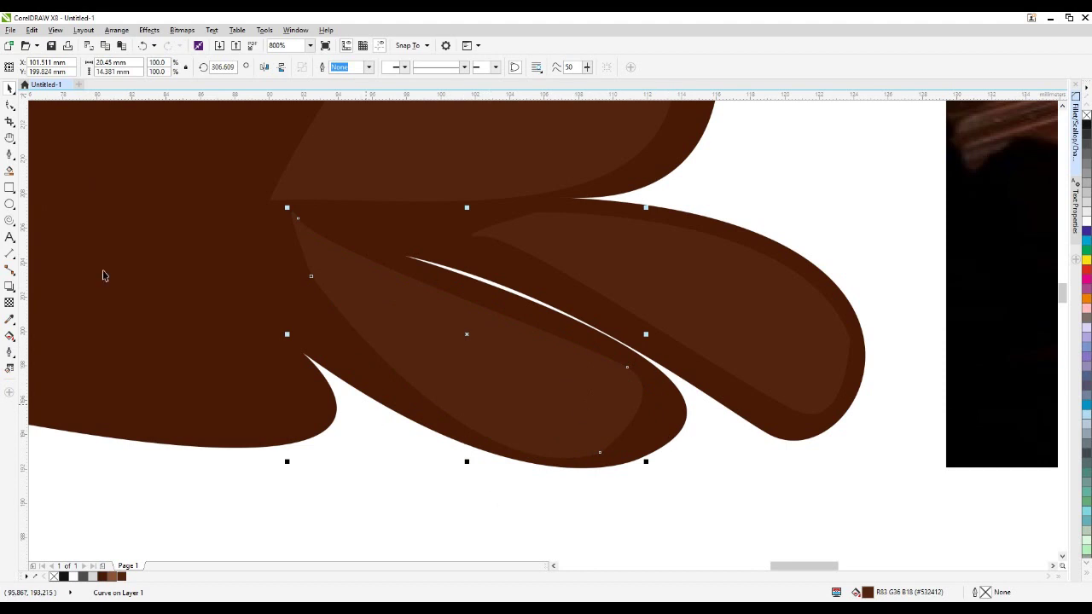
Delete the lower node at the rounded outer end of the copied highlight to smooth its curve
click(10, 104)
drag(732, 457, 592, 344)
drag(665, 507, 627, 446)
click(90, 68)
scroll(651, 459, down, 5)
scroll(622, 425, up, 5)
Try deleting nodes at the inner end of the copied highlight
drag(734, 398, 770, 442)
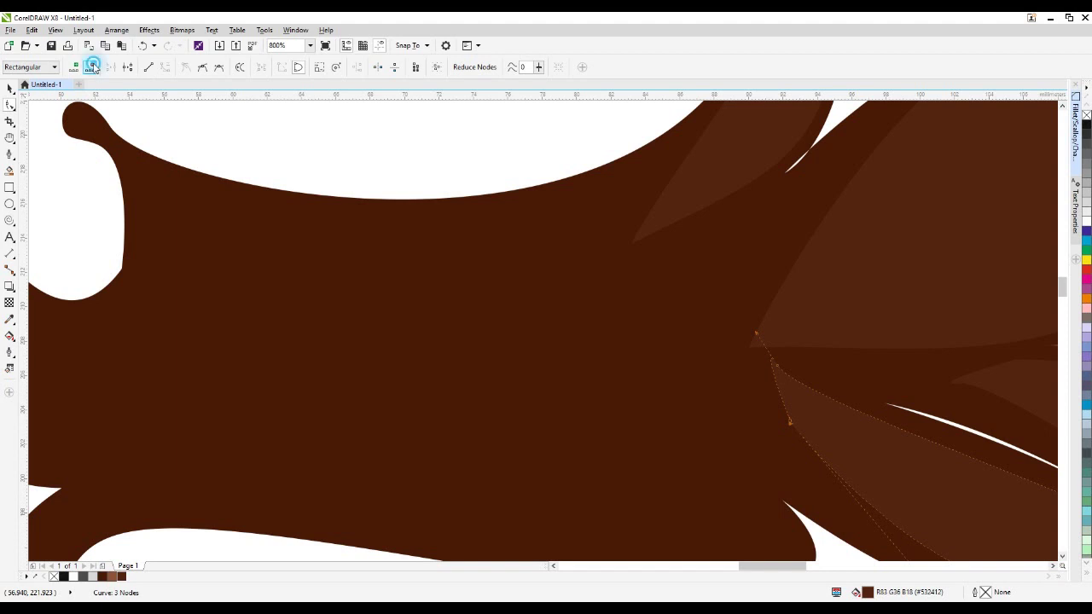
click(92, 67)
scroll(315, 256, down, 2)
key(ctrl+z)
scroll(638, 325, up, 2)
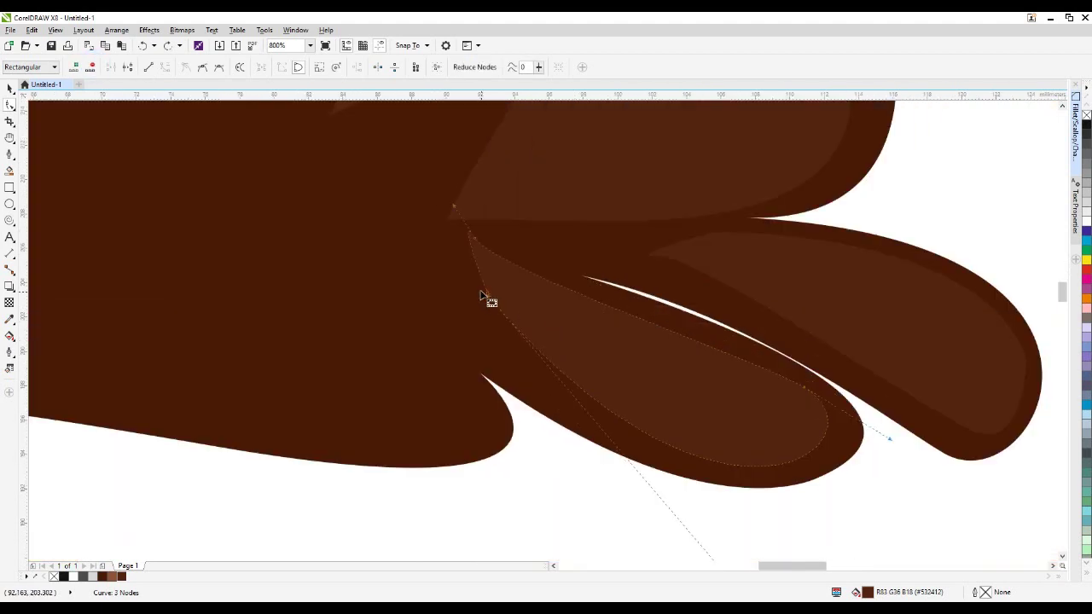
Move the node near the copied highlight's inner end slightly outward, away from the lobe, and deselect the shape
drag(488, 296, 481, 299)
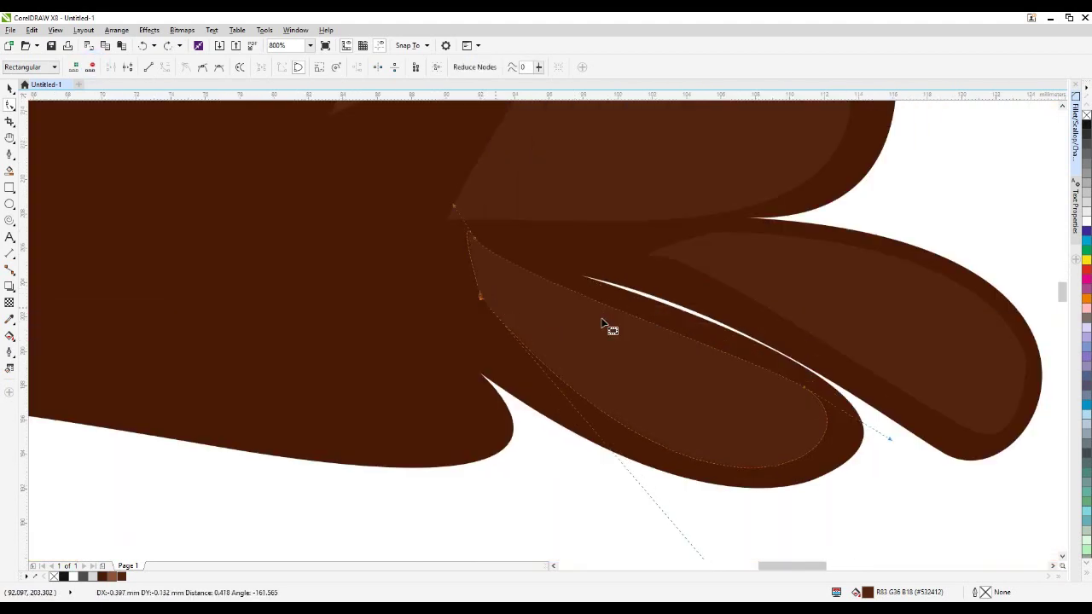
scroll(612, 307, down, 1)
click(766, 406)
click(10, 88)
scroll(520, 381, down, 2)
click(551, 414)
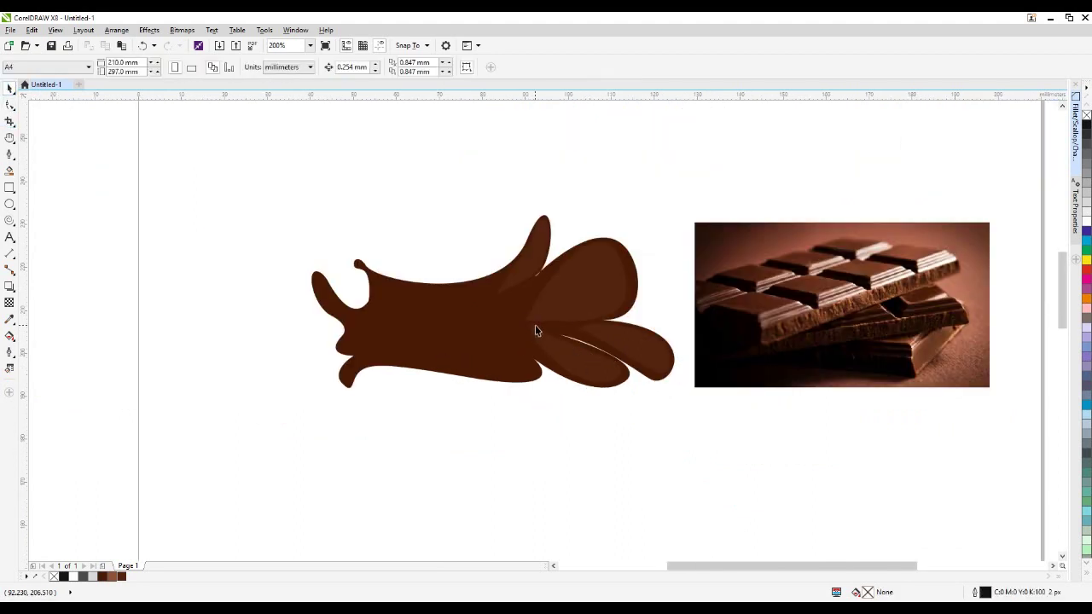
scroll(536, 331, up, 2)
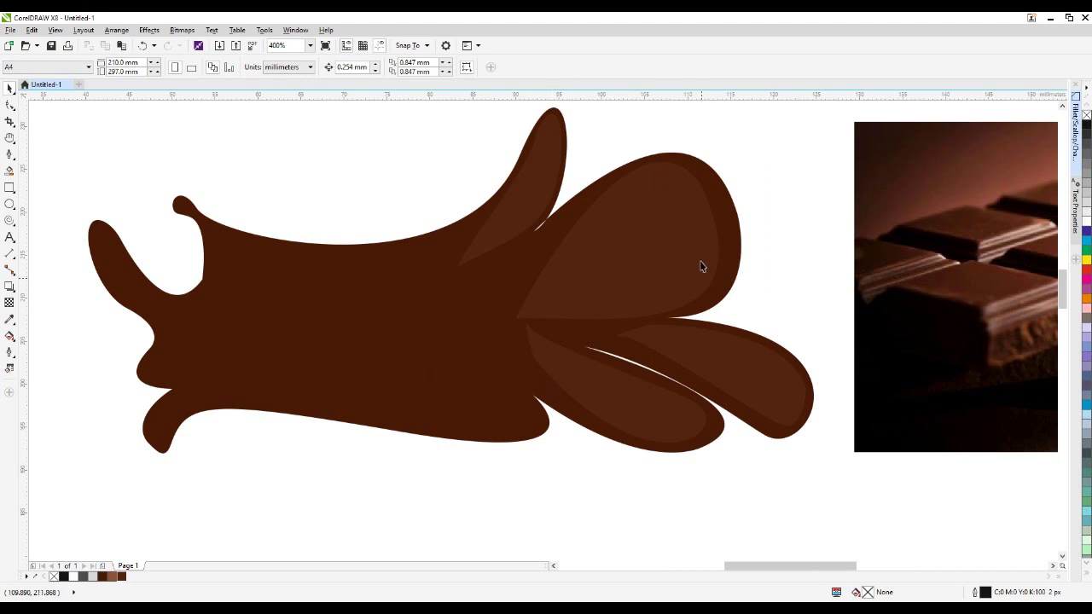
click(606, 297)
click(475, 466)
click(9, 153)
click(174, 397)
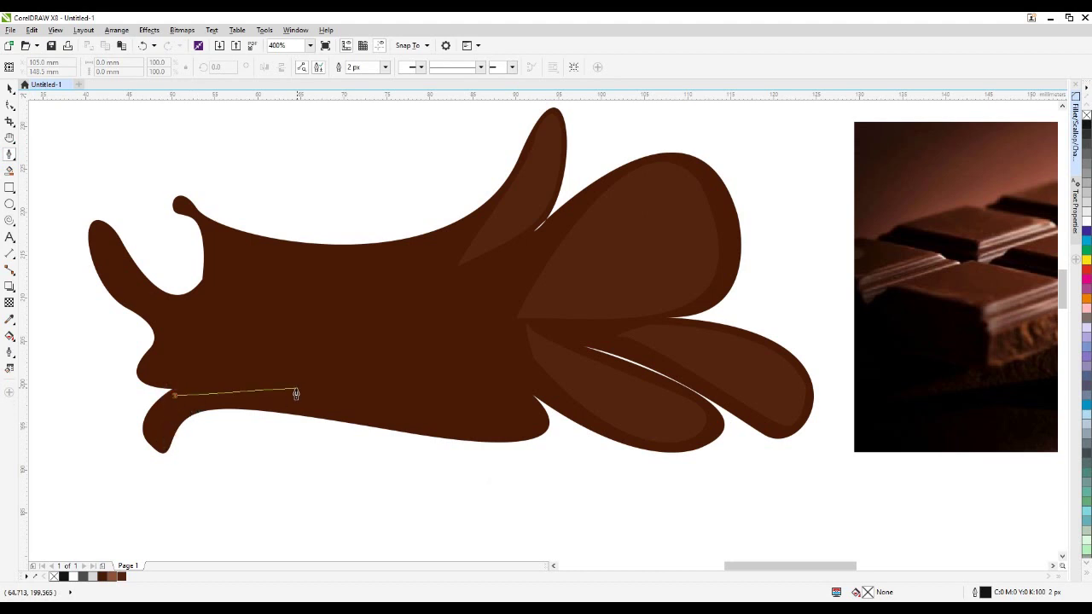
drag(405, 413, 429, 434)
key(ctrl+z)
click(526, 391)
Trace the outer side of a highlight along the splash's lower edge, around the lower-left drips and up to the left tentacle's tip
click(512, 400)
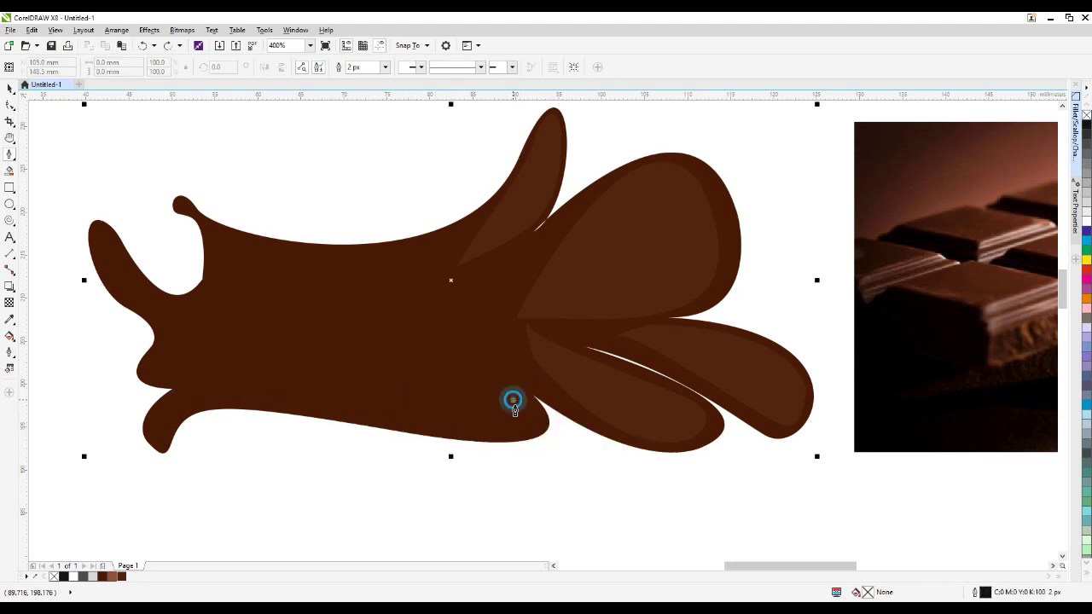
drag(516, 439, 492, 441)
click(514, 435)
click(273, 405)
click(226, 401)
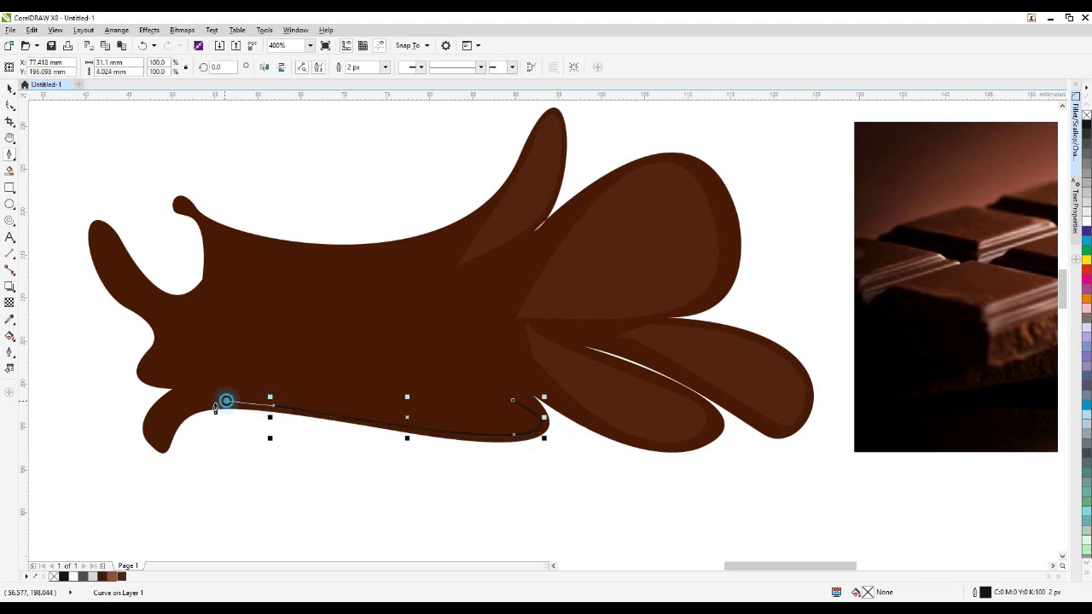
drag(161, 449, 160, 330)
click(185, 385)
drag(125, 294, 116, 286)
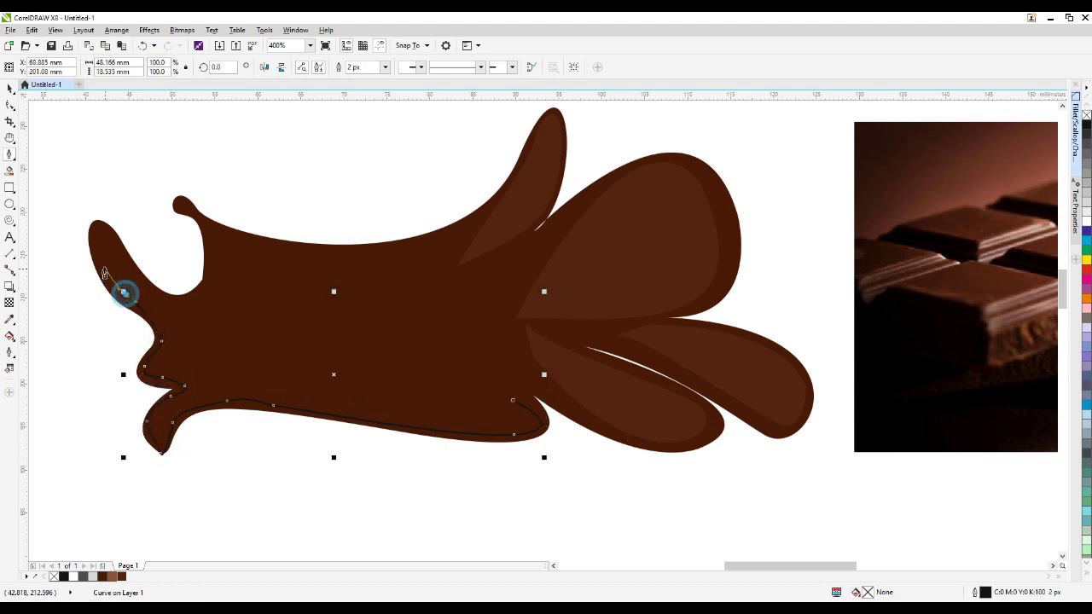
drag(96, 244, 108, 236)
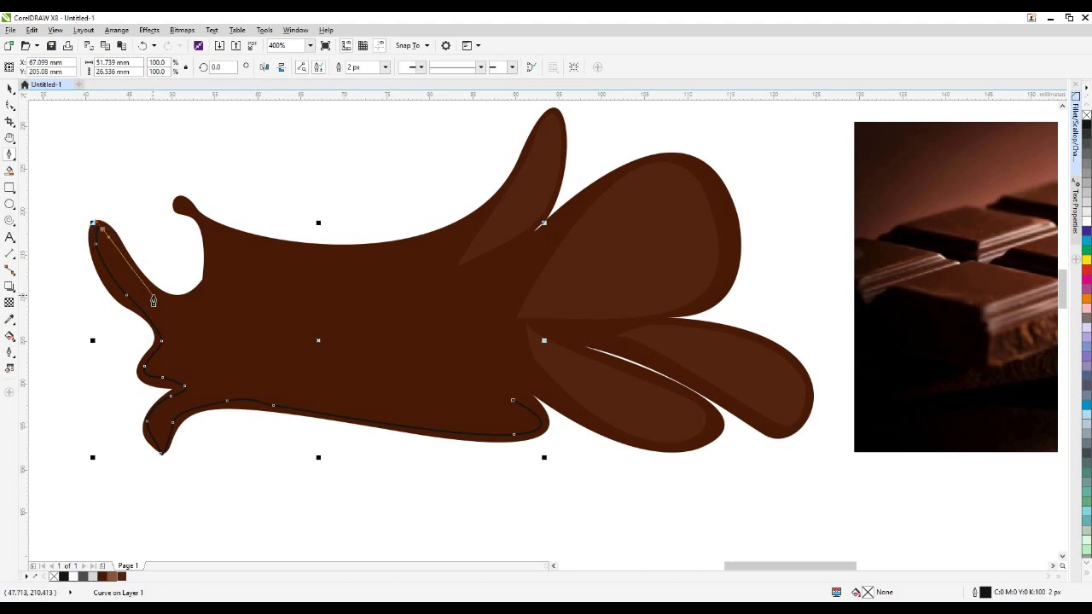
Return the path inside the splash body and close it at its starting point, making the highlight about 51.7 × 26.5 mm
drag(194, 292, 210, 277)
click(193, 321)
click(174, 341)
click(206, 382)
drag(266, 377, 392, 415)
click(444, 415)
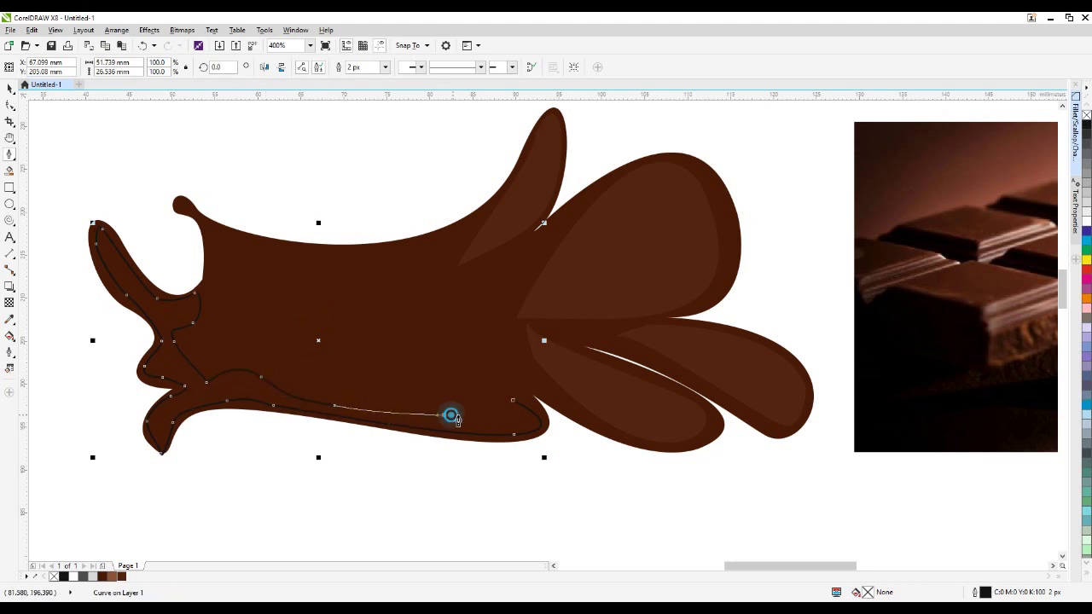
mouse_move(489, 405)
mouse_down()
mouse_move(479, 388)
mouse_move(500, 390)
mouse_up()
click(512, 399)
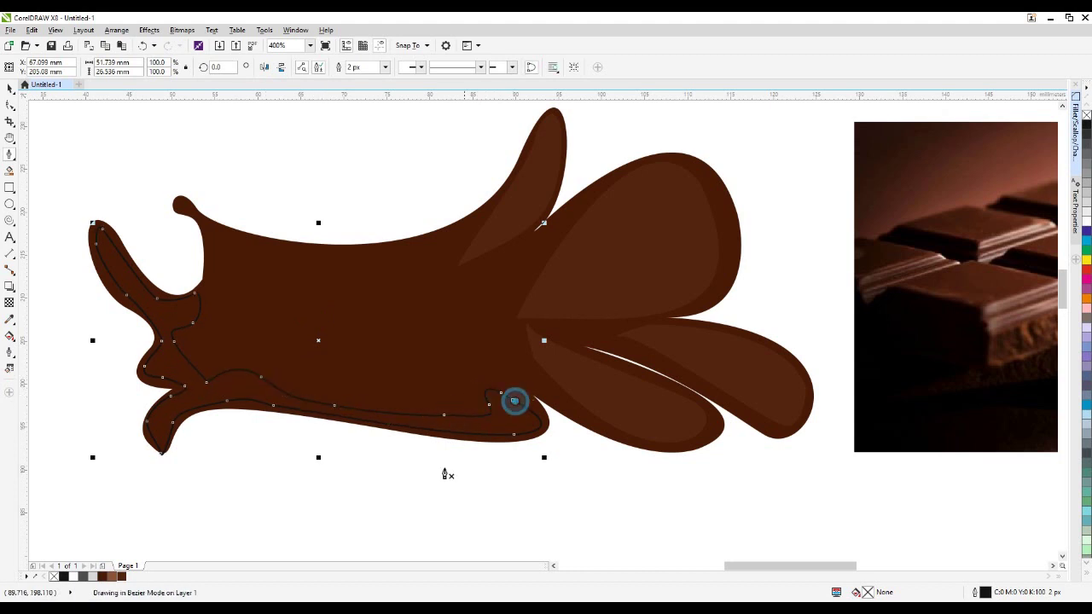
Fill the lower-edge highlight with the document colour #532412 and remove its outline
click(124, 577)
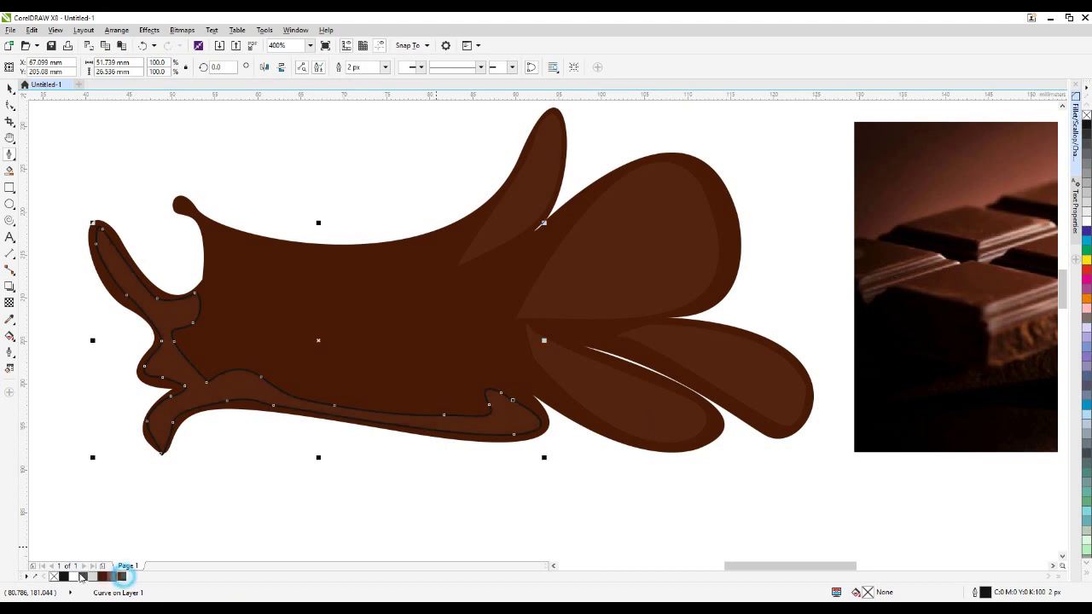
right_click(52, 576)
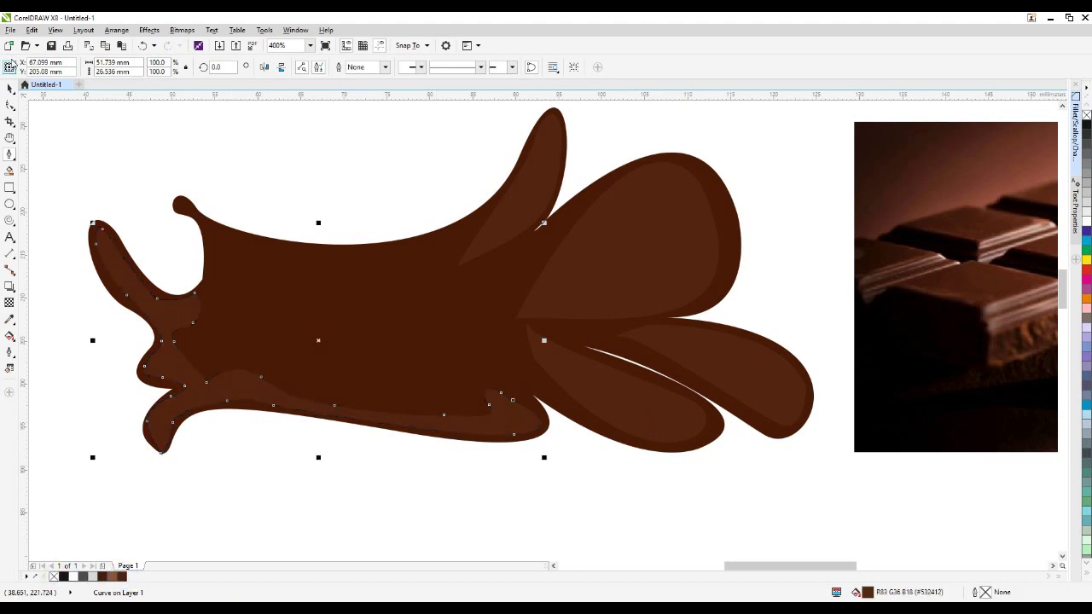
click(10, 89)
Draw a closed highlight band about 37.1 × 8.6 mm under the splash's upper edge, from the small drop tip to the upper spike
scroll(184, 210, up, 2)
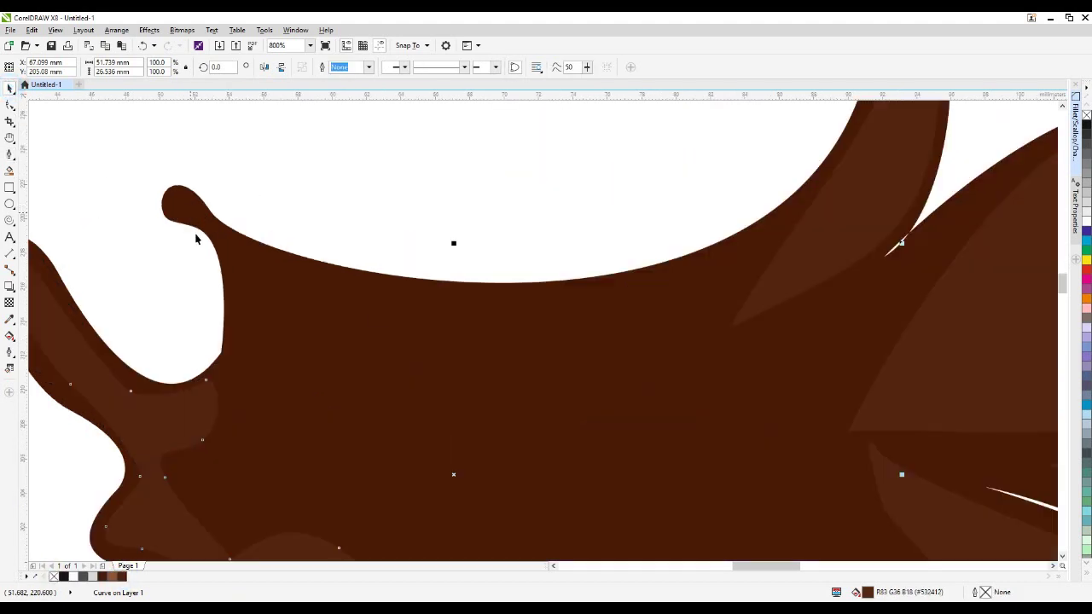
click(10, 154)
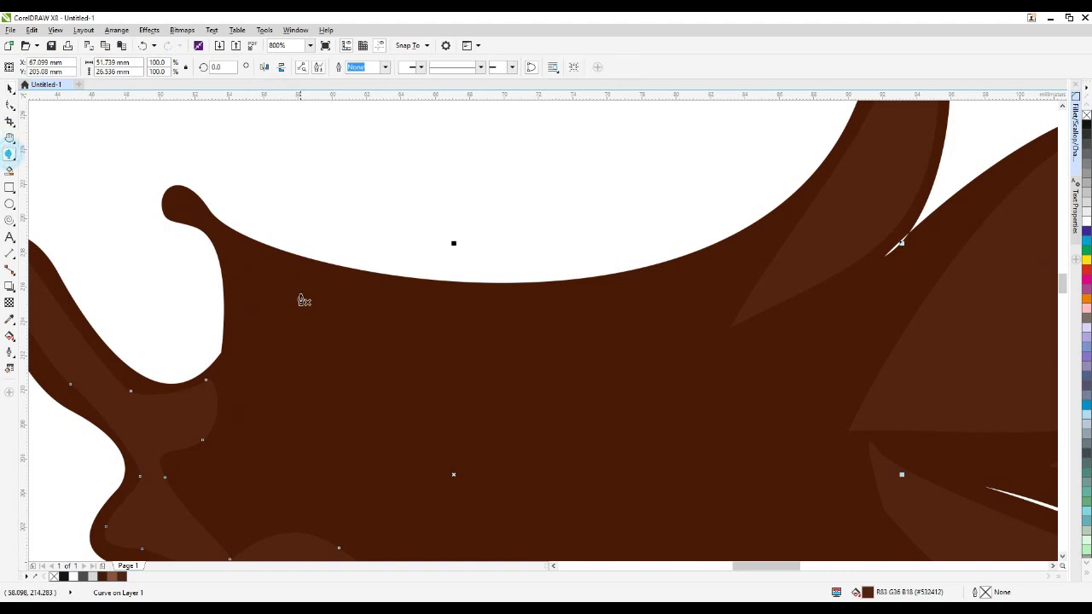
click(187, 216)
drag(173, 196, 210, 210)
click(270, 262)
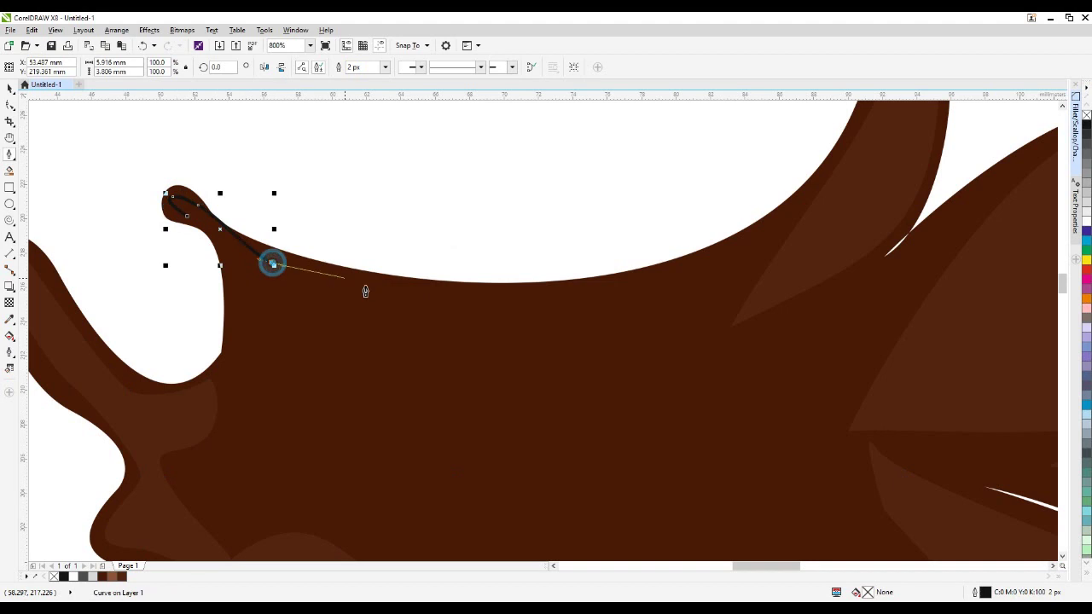
click(530, 291)
click(765, 233)
click(808, 195)
drag(699, 321, 529, 395)
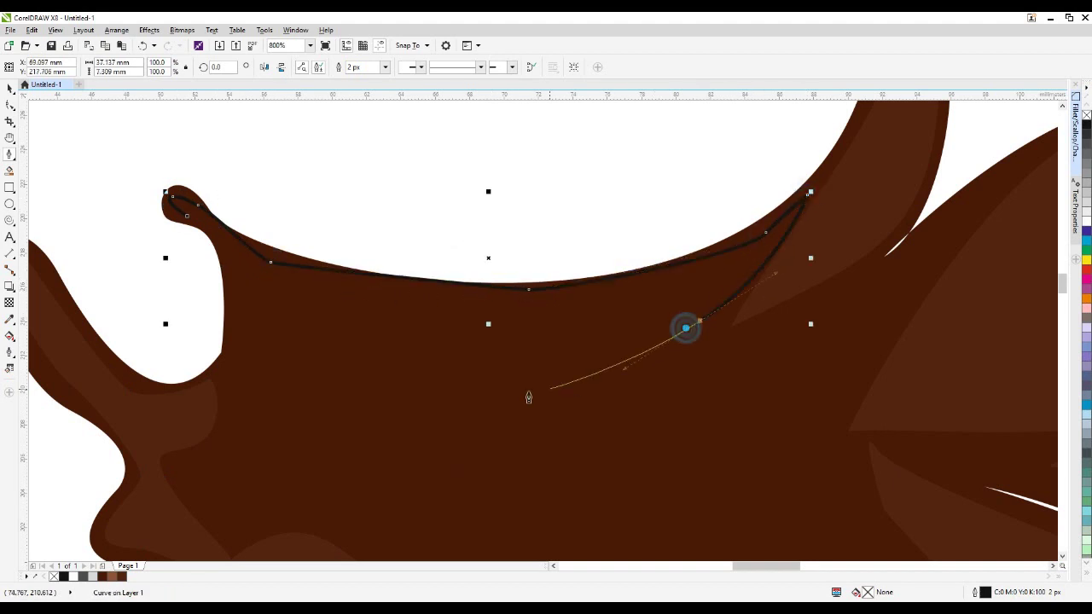
drag(294, 309, 245, 291)
click(223, 241)
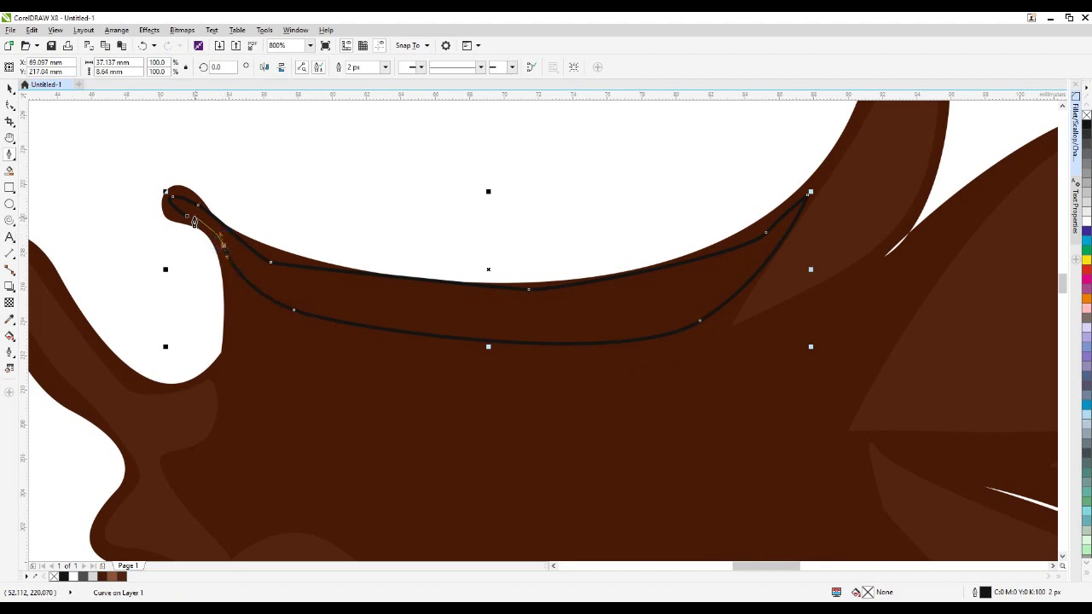
click(185, 215)
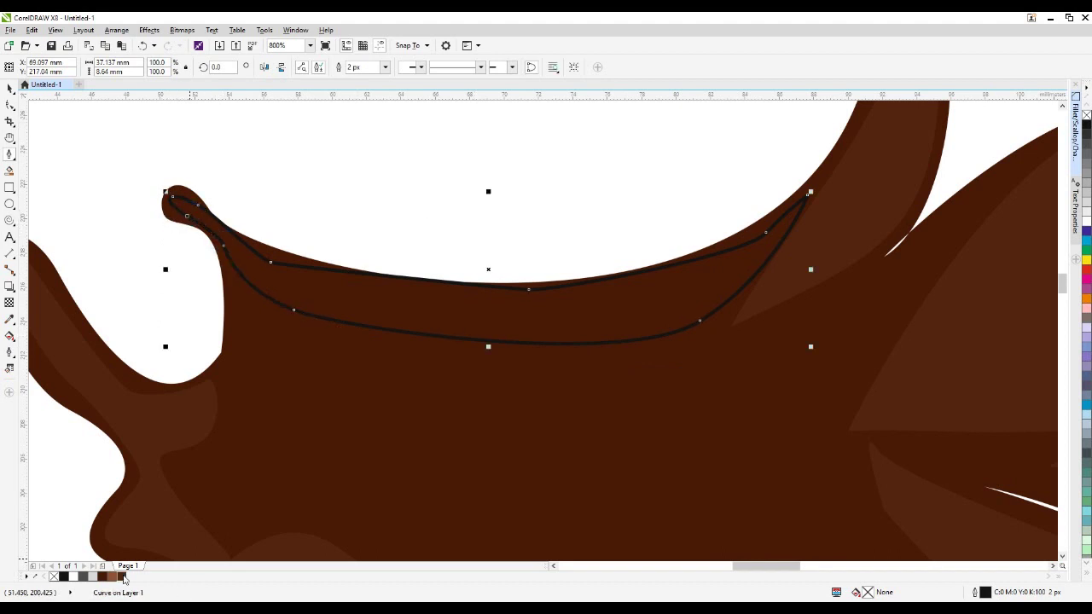
Fill the upper-edge highlight band with the document colour #532412 and remove its outline
click(121, 577)
right_click(53, 576)
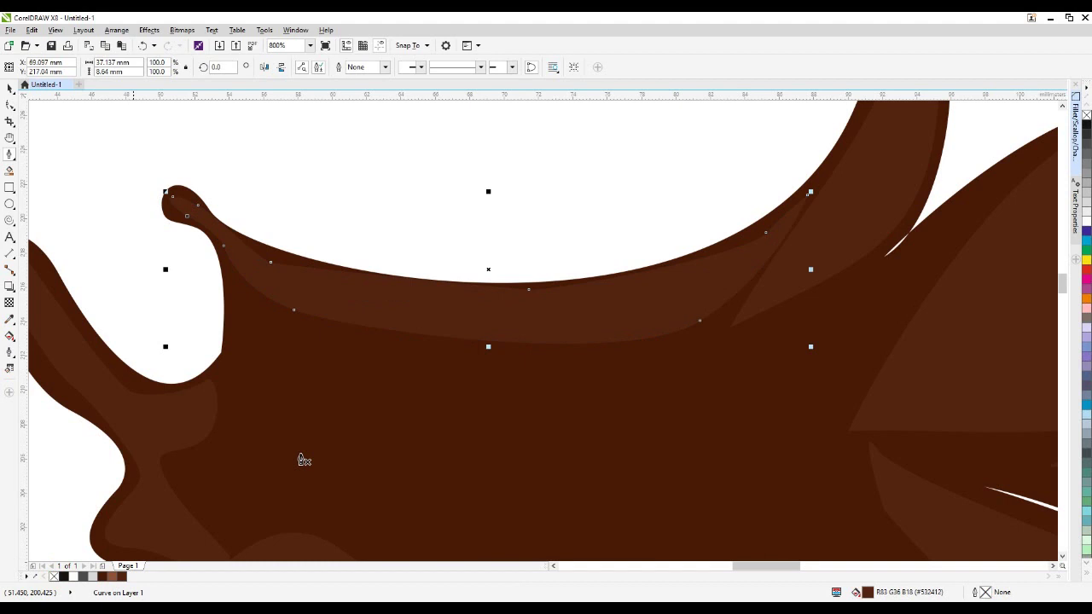
scroll(384, 306, down, 2)
click(10, 103)
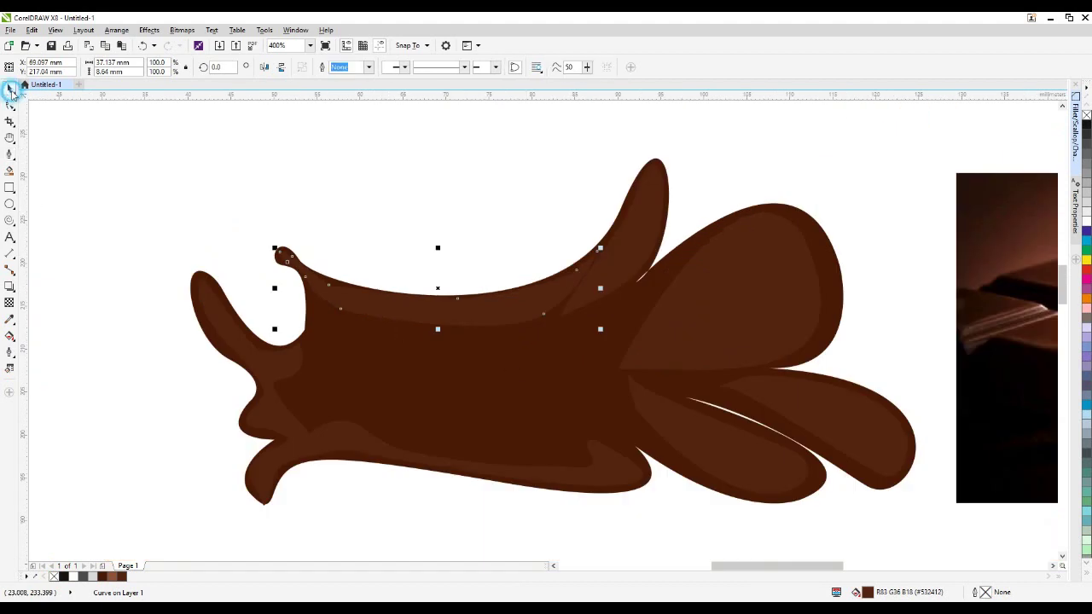
scroll(270, 271, down, 2)
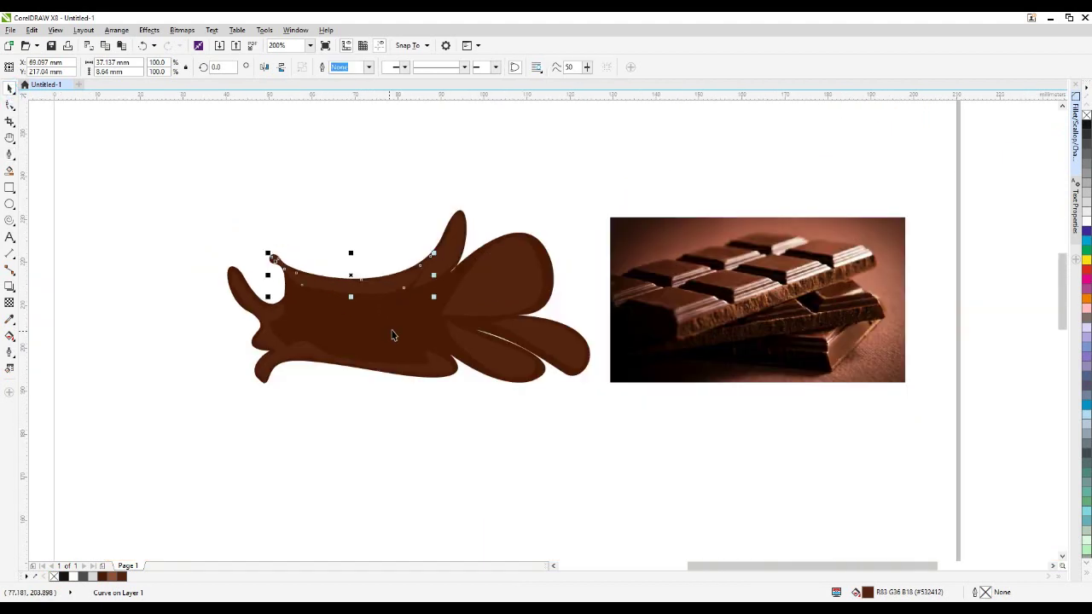
scroll(394, 331, up, 2)
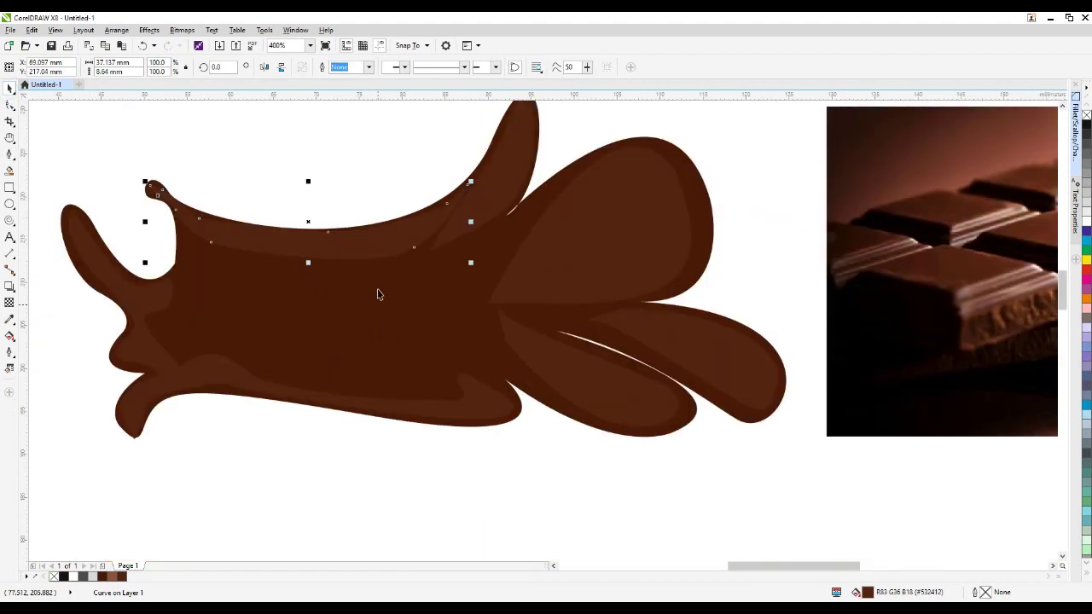
Draw a closed leaf shape about 36.2 × 11.3 mm across the splash body, filled with document colour #481907 and without an outline
click(10, 154)
drag(236, 315, 419, 309)
drag(542, 240, 592, 164)
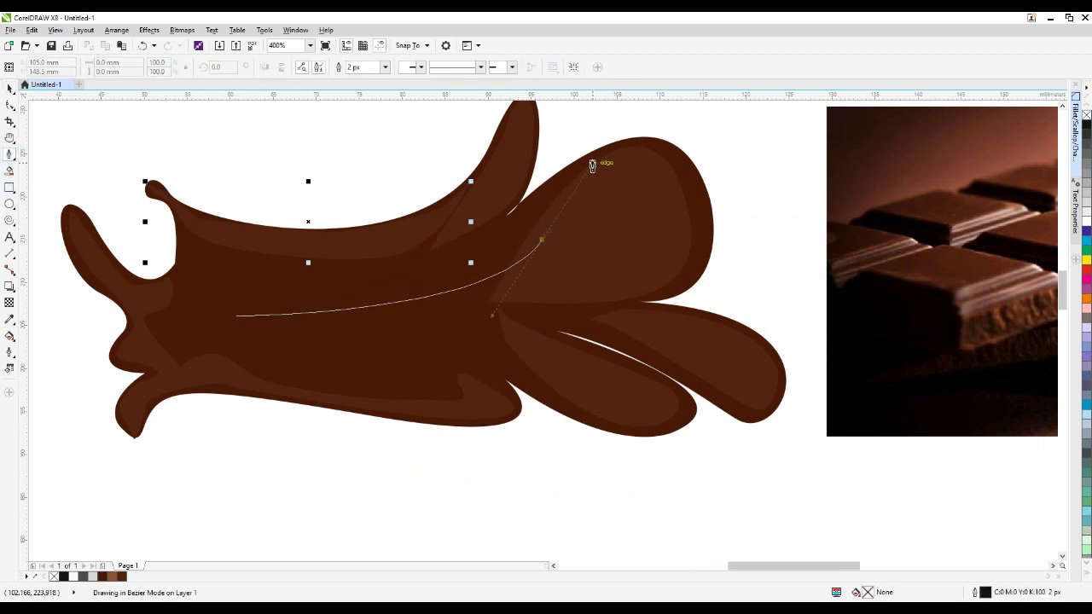
click(233, 318)
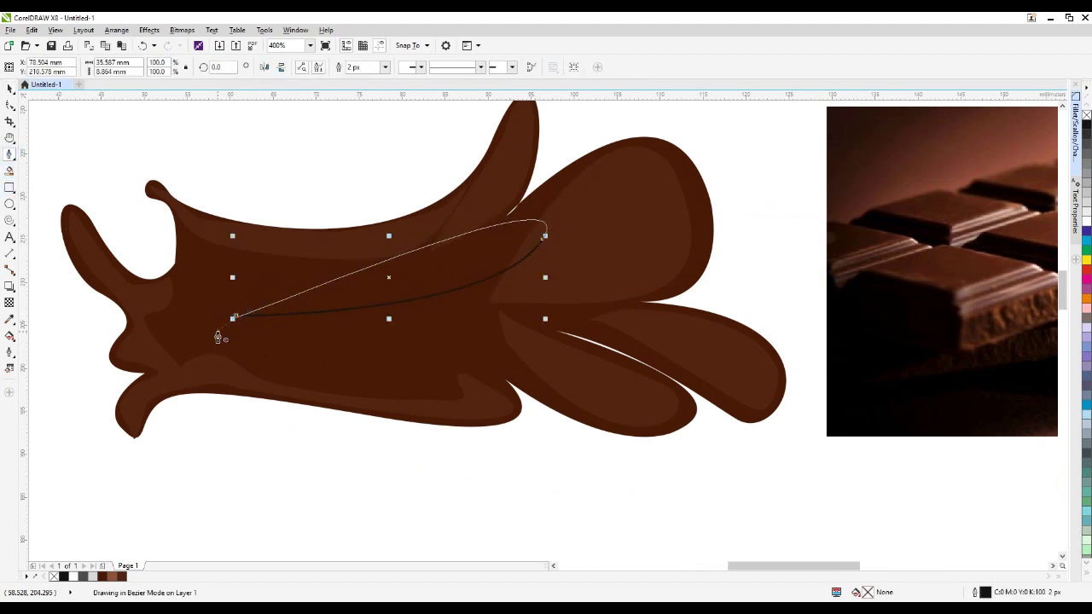
click(102, 577)
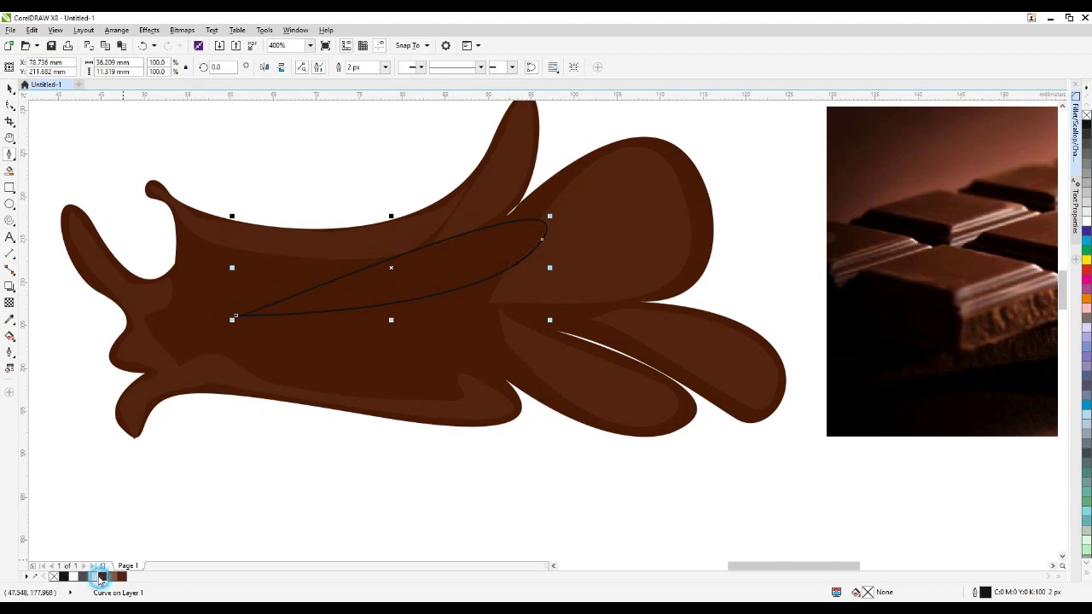
right_click(54, 577)
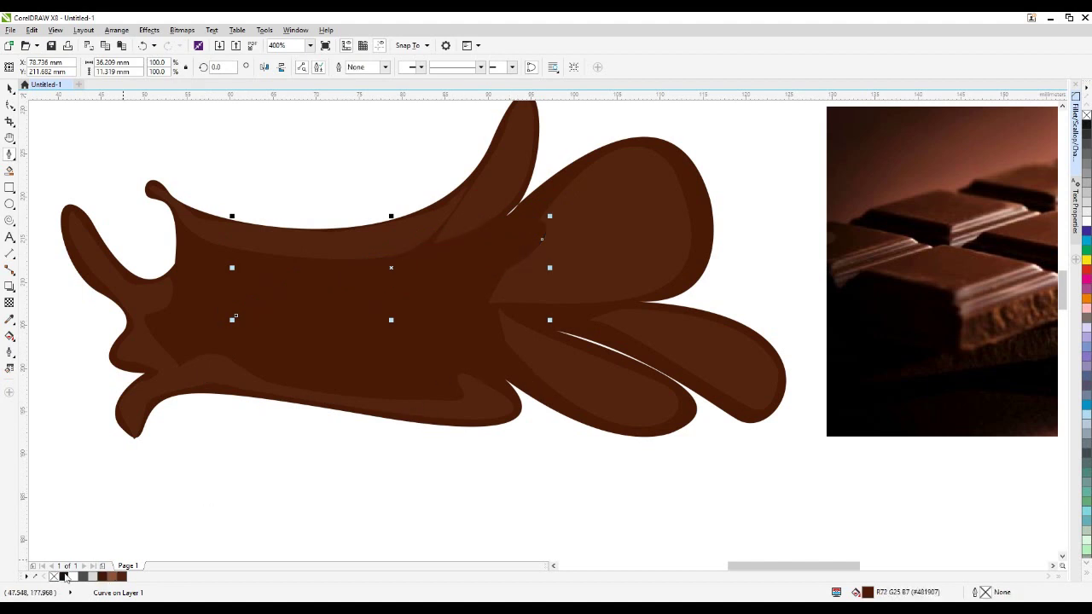
Fill the leaf shape on the body with near-black #070101 sampled from the chocolate photo
double_click(868, 592)
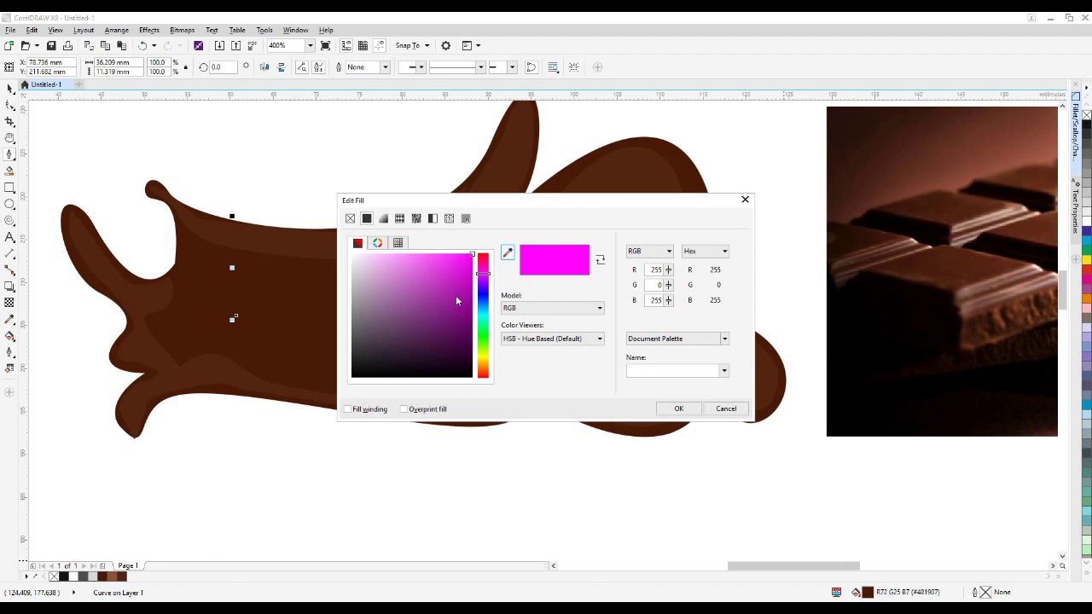
click(726, 408)
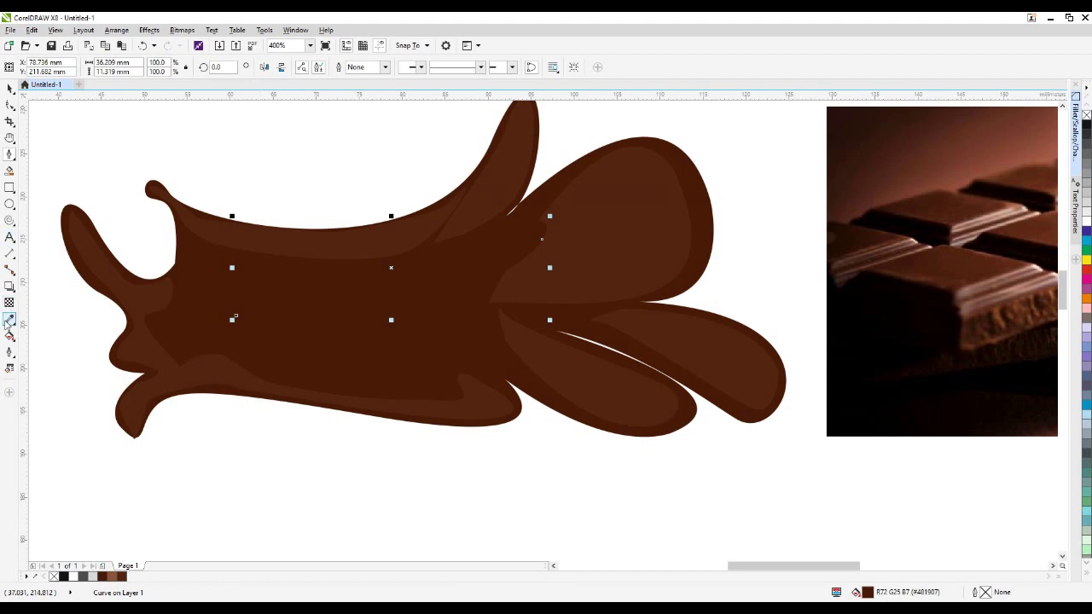
click(8, 321)
click(425, 271)
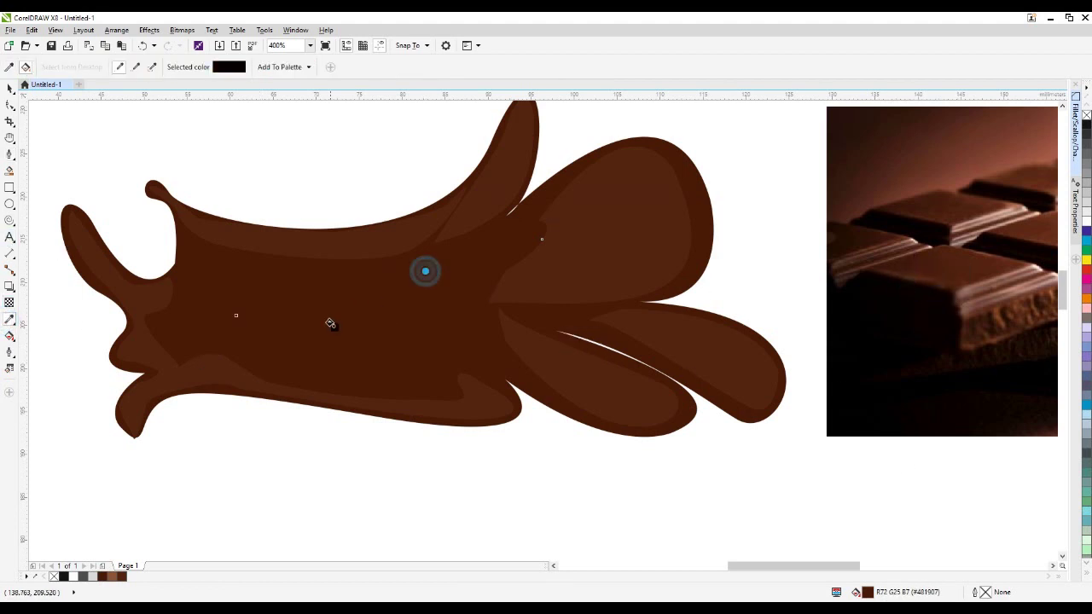
click(362, 307)
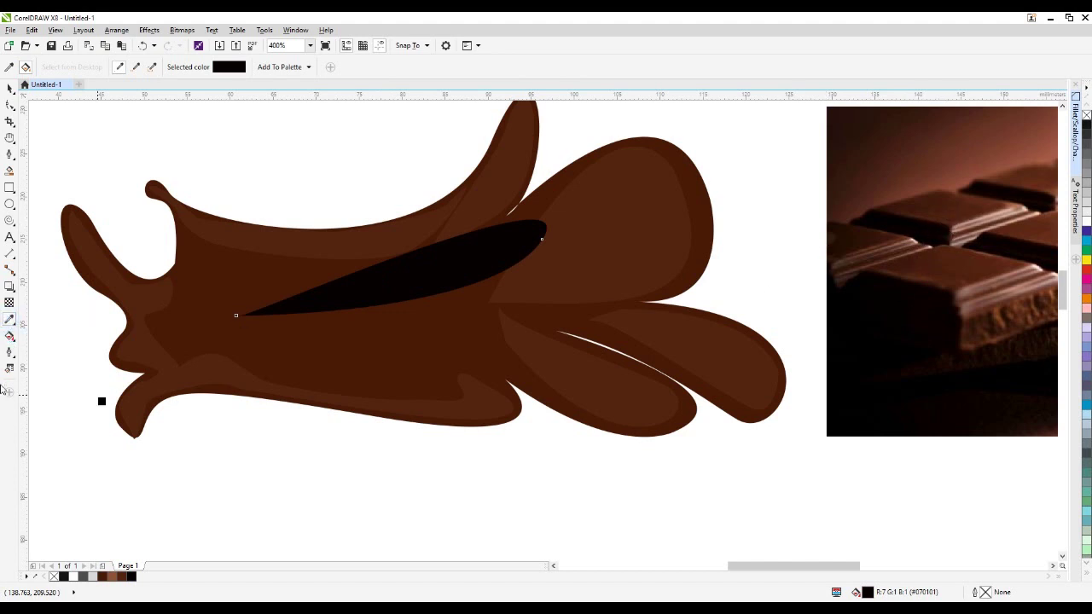
click(368, 278)
click(372, 465)
click(9, 86)
Fill the leaf shape on the body with a dark brown sampled from the upper chocolate pieces in the photo
click(10, 319)
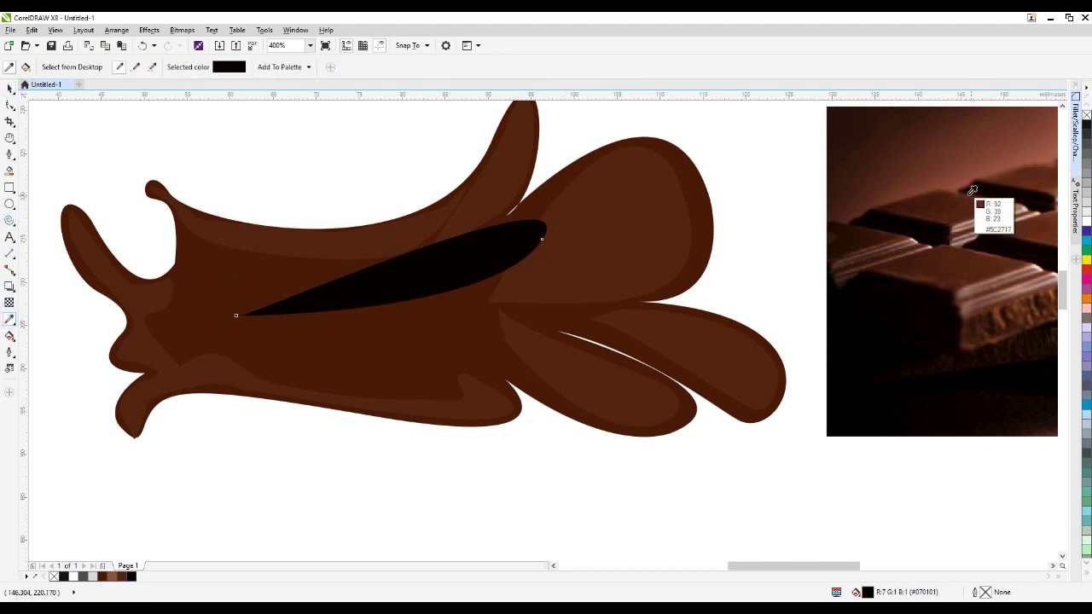
click(937, 191)
click(446, 261)
click(9, 88)
scroll(366, 243, down, 2)
click(502, 401)
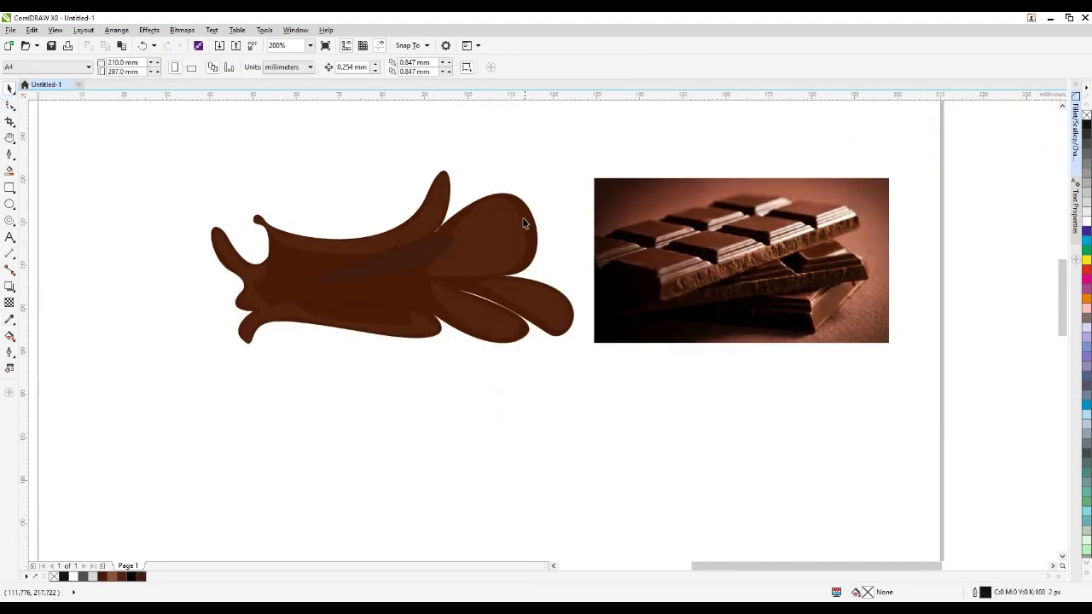
Place a copy of the large lobe's highlight scaled to 89.5%, about 21.1 × 16.4 mm, inside the original
scroll(525, 223, up, 2)
scroll(512, 242, down, 1)
click(480, 233)
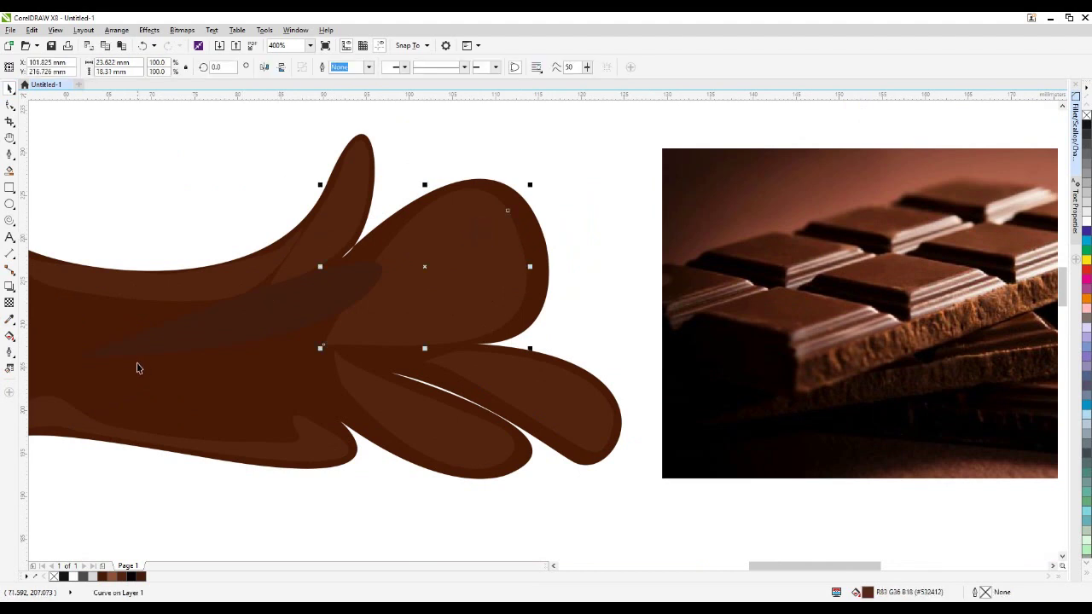
scroll(491, 301, up, 1)
drag(492, 285, 503, 285)
drag(539, 206, 538, 224)
drag(463, 285, 481, 283)
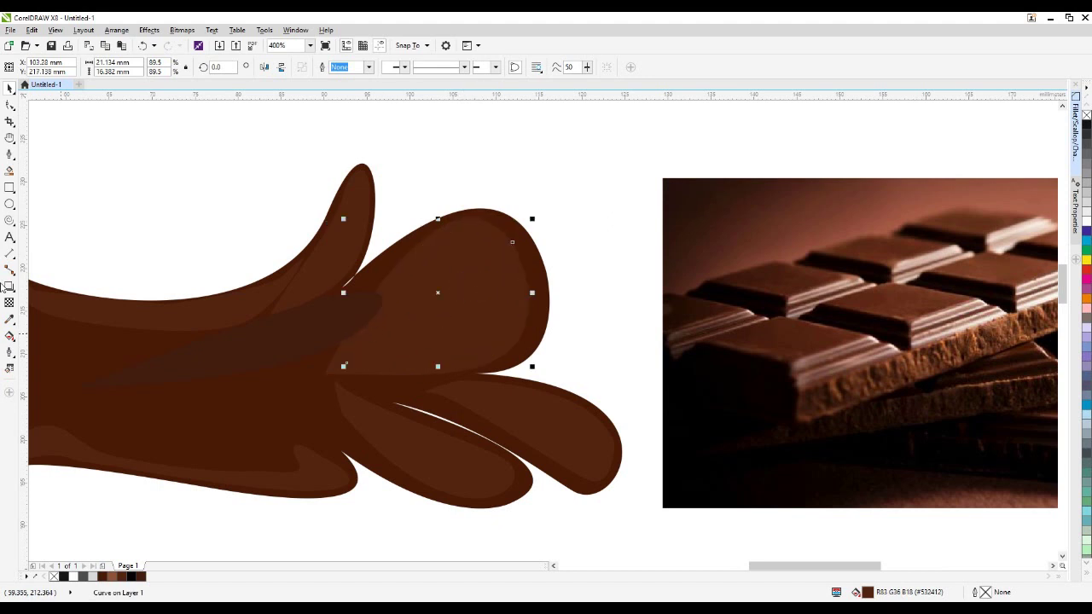
Fill the smaller large-lobe highlight with light beige #DABDAD sampled from a shiny chocolate edge in the photo
click(10, 318)
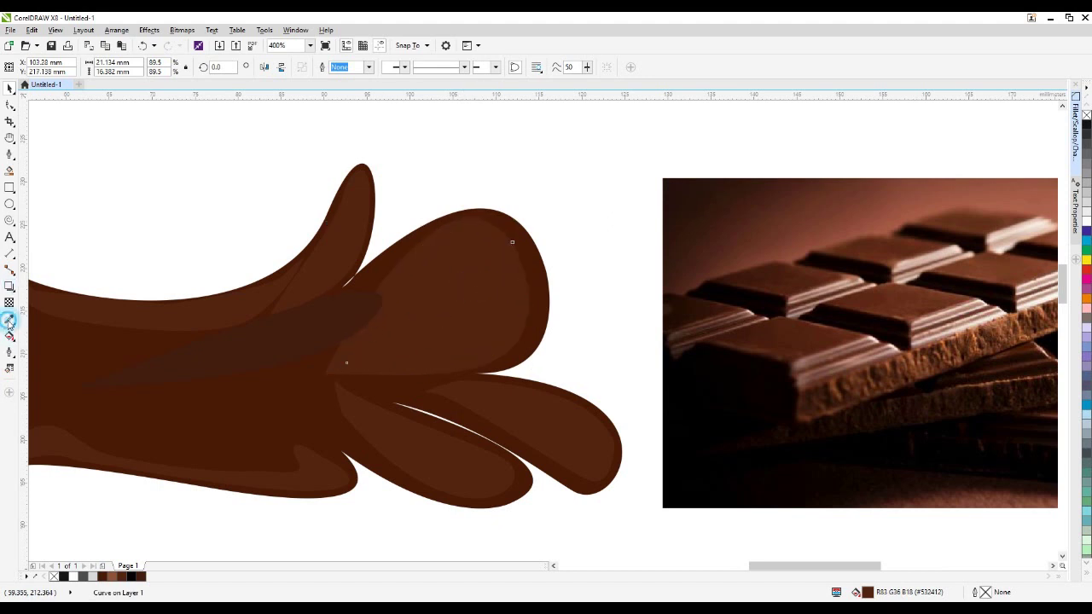
click(932, 254)
click(464, 301)
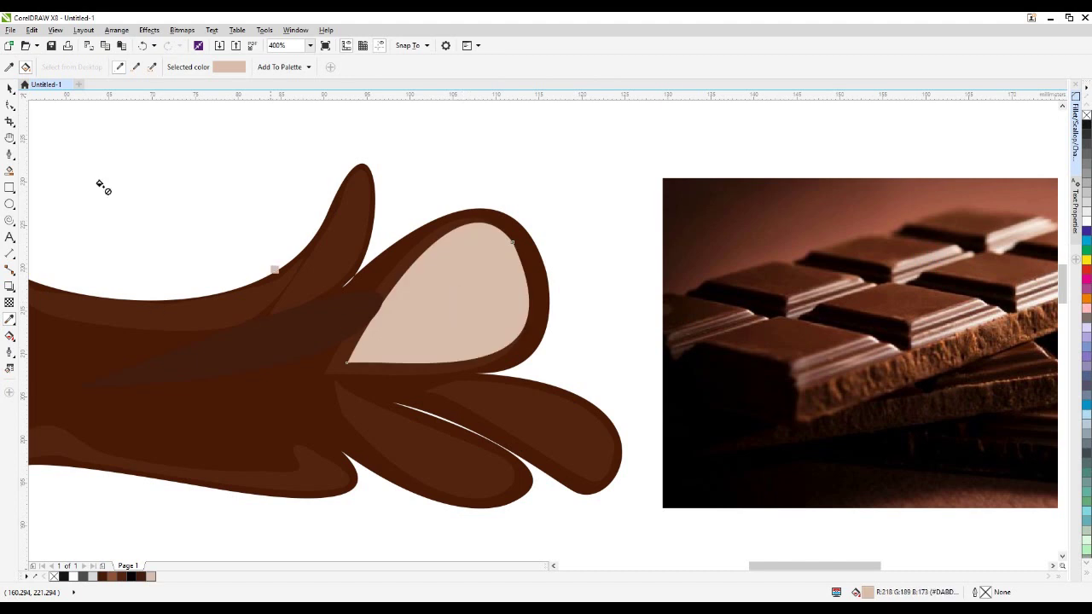
click(9, 89)
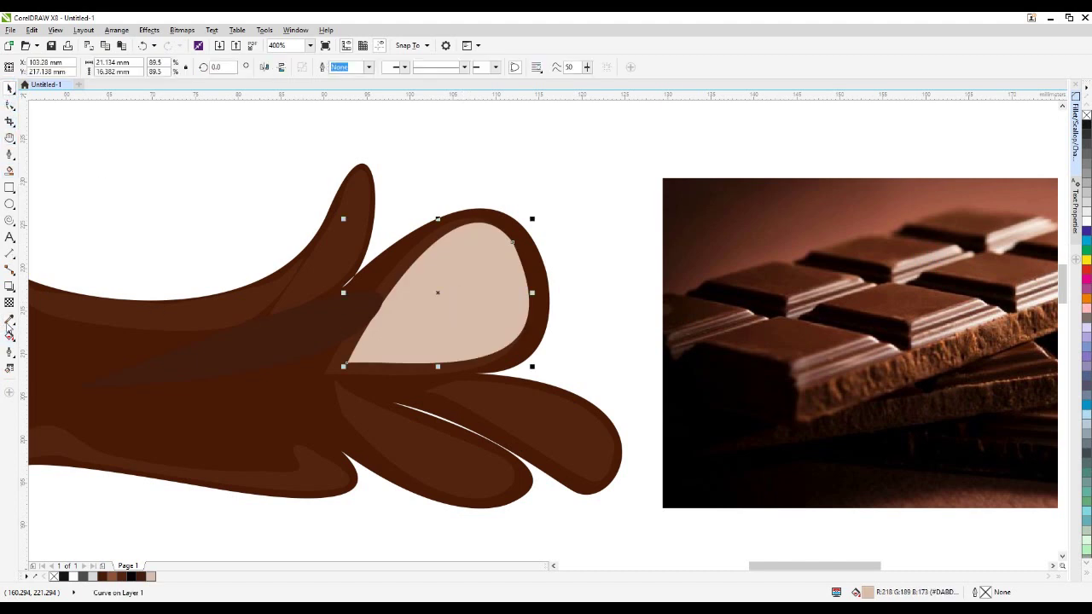
Apply a linear transparency to the beige large-lobe highlight, fading it from the lobe's rounded tip toward the splash body
click(10, 302)
drag(403, 343, 457, 293)
click(431, 302)
drag(517, 255, 571, 225)
click(429, 302)
drag(418, 310, 380, 329)
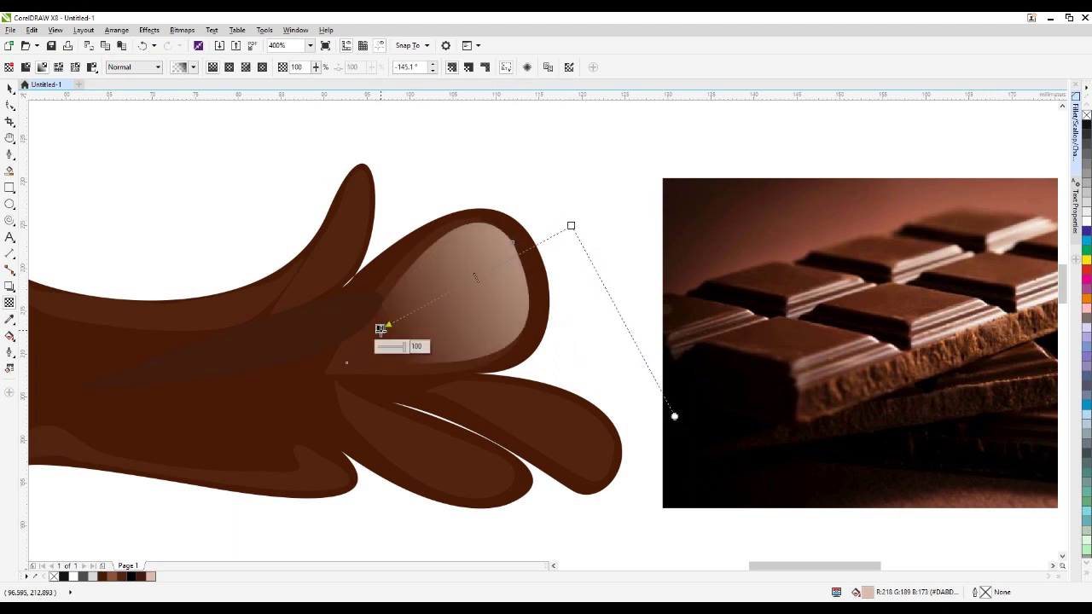
drag(572, 226, 541, 218)
click(9, 88)
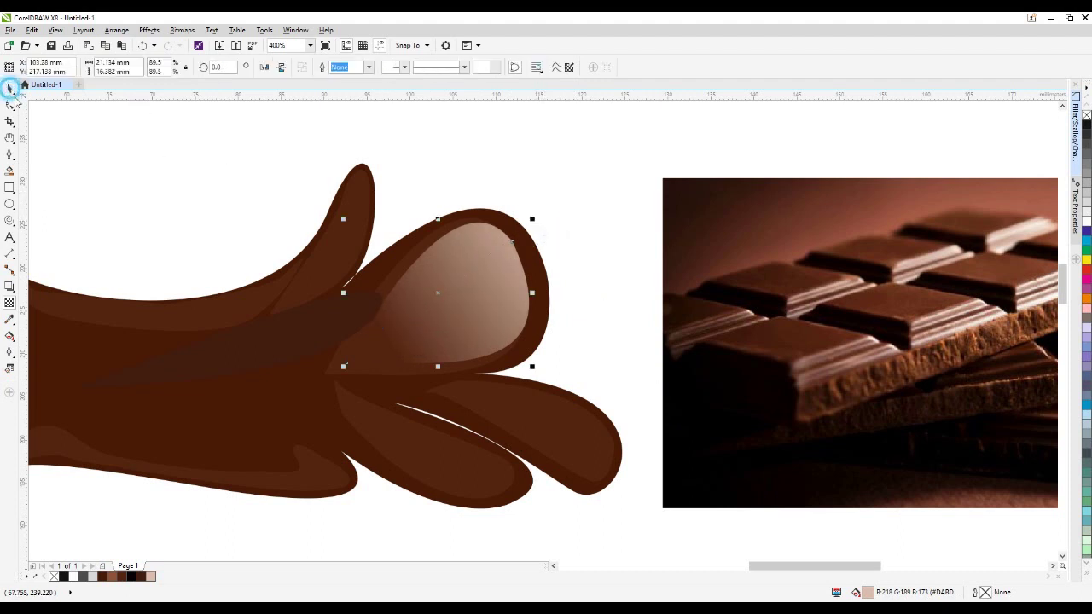
Move the faded highlight closer to the large lobe's outer edge and soften it by extending its transparency and shifting the midpoint outward
scroll(361, 251, down, 1)
scroll(338, 231, up, 1)
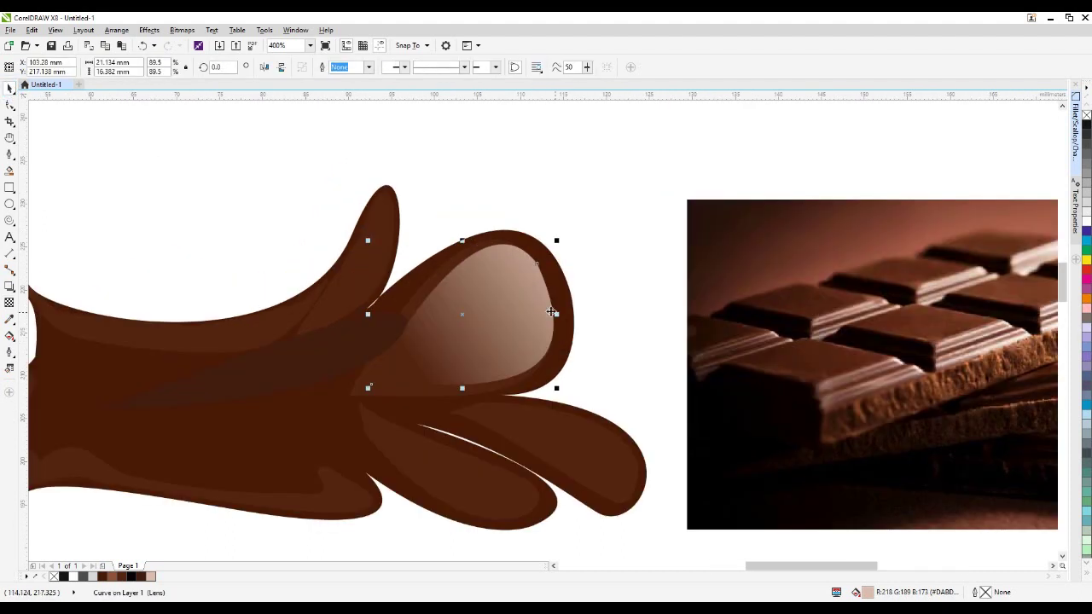
drag(517, 317, 530, 318)
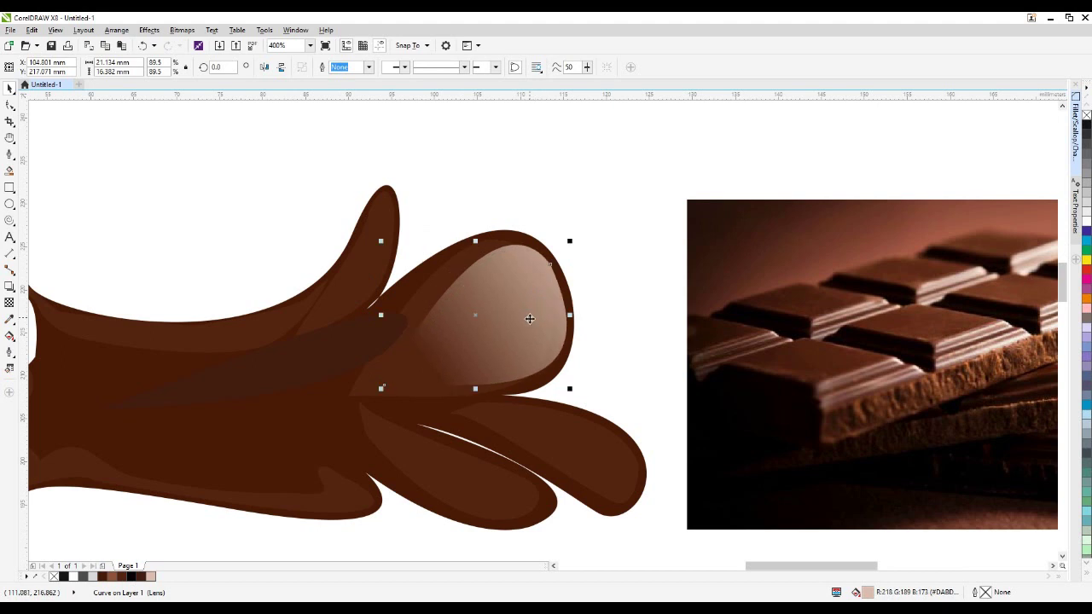
click(10, 302)
drag(577, 239, 619, 245)
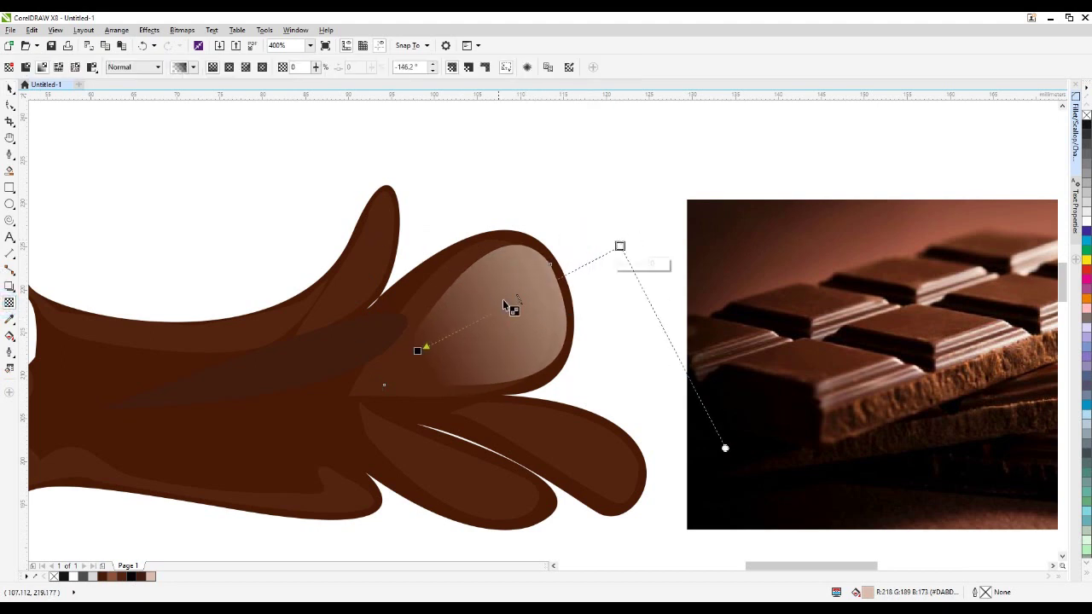
drag(513, 298, 584, 281)
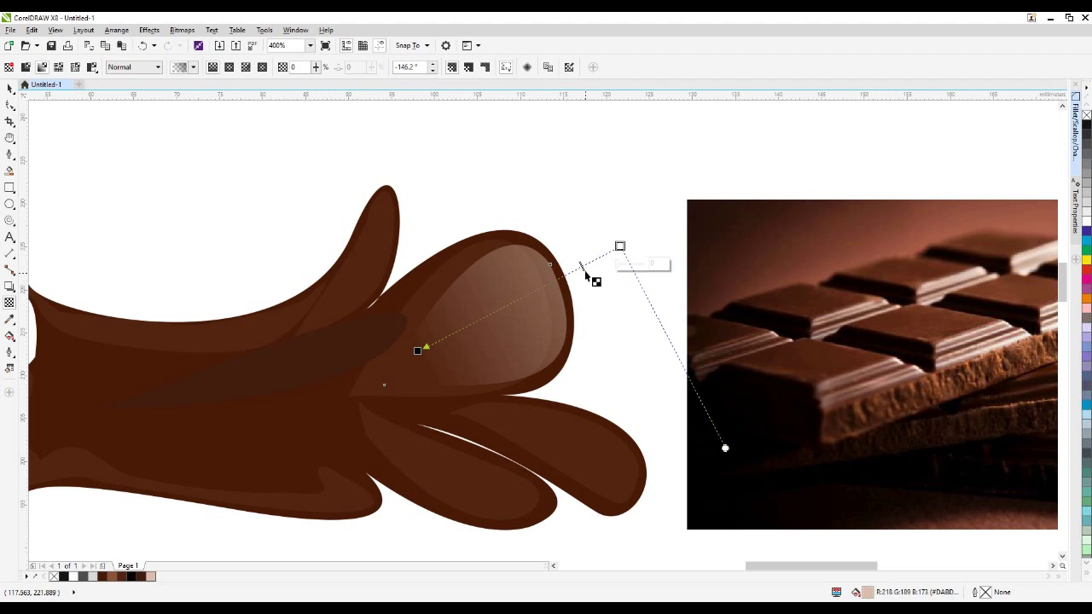
click(9, 89)
Place a copy of the upper spike's highlight narrowed to 92.7% over the original and fill it with #DABDAD
click(379, 263)
mouse_move(377, 263)
mouse_down()
mouse_move(379, 250)
mouse_move(372, 258)
mouse_move(388, 274)
mouse_move(373, 282)
mouse_up()
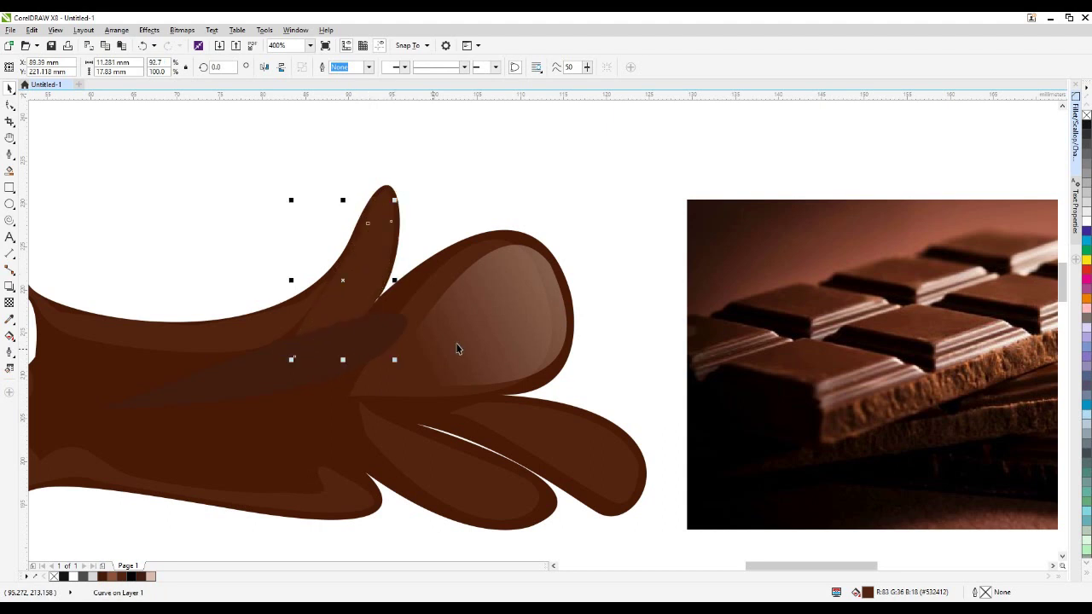
click(150, 576)
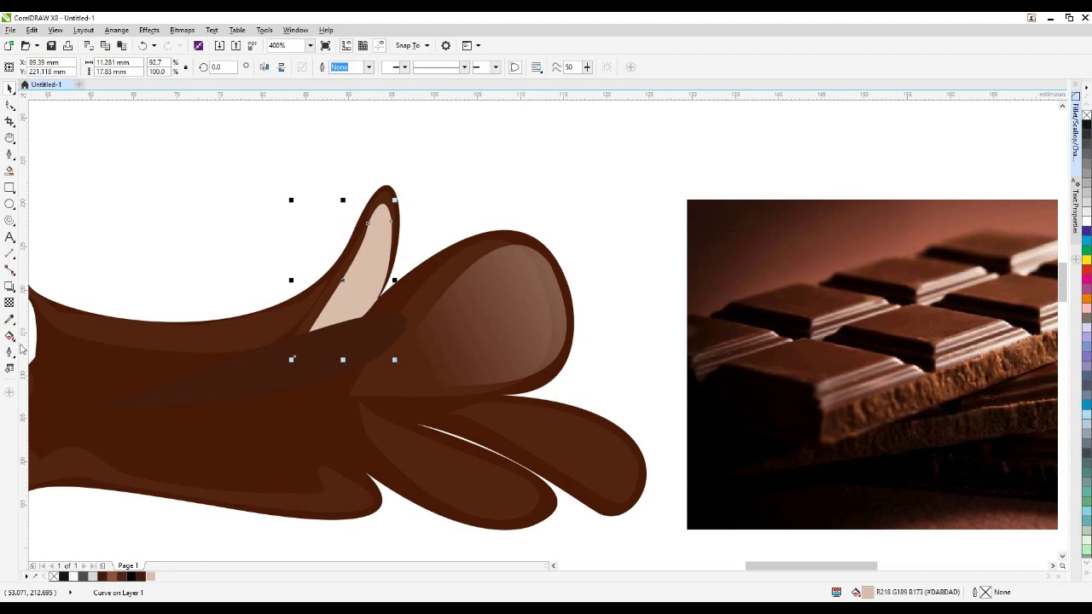
Apply a linear transparency to the beige spike highlight, starting beyond the spike's tip and fading toward the body
click(9, 303)
drag(393, 196, 348, 305)
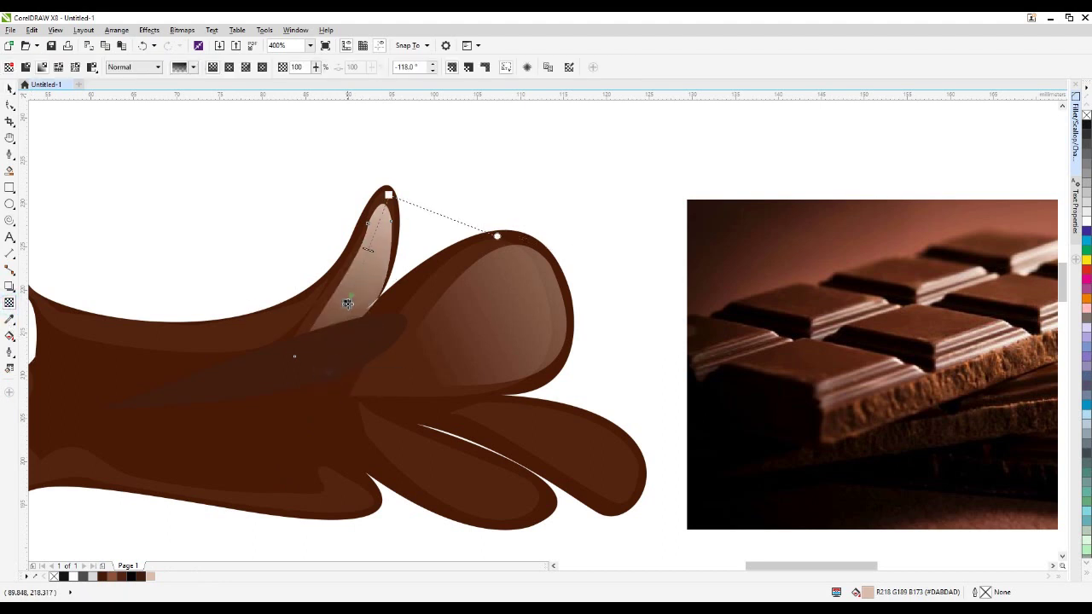
drag(388, 196, 393, 145)
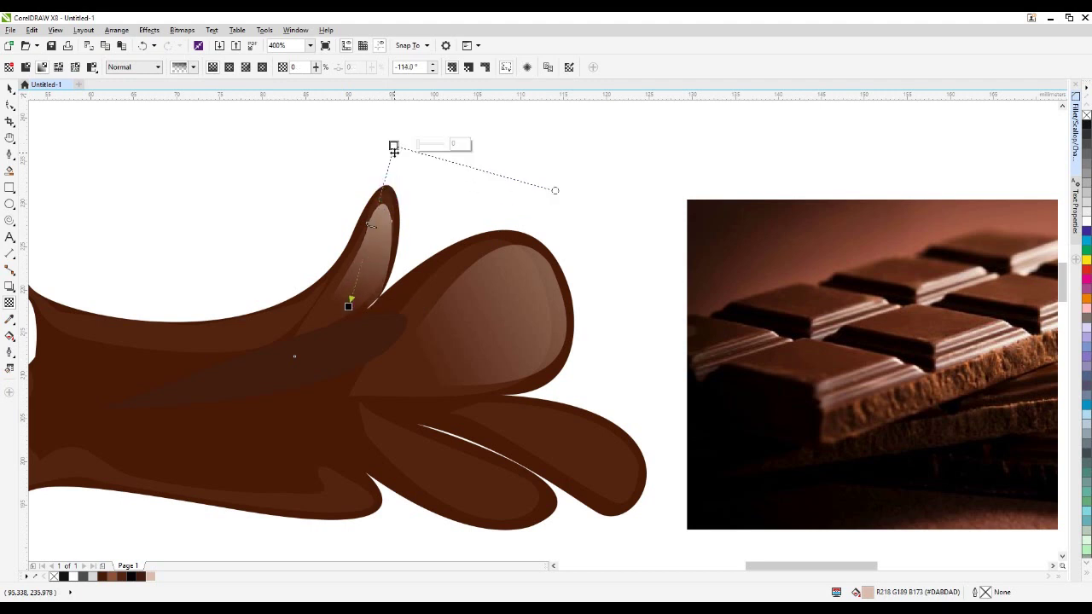
scroll(476, 255, down, 1)
click(11, 88)
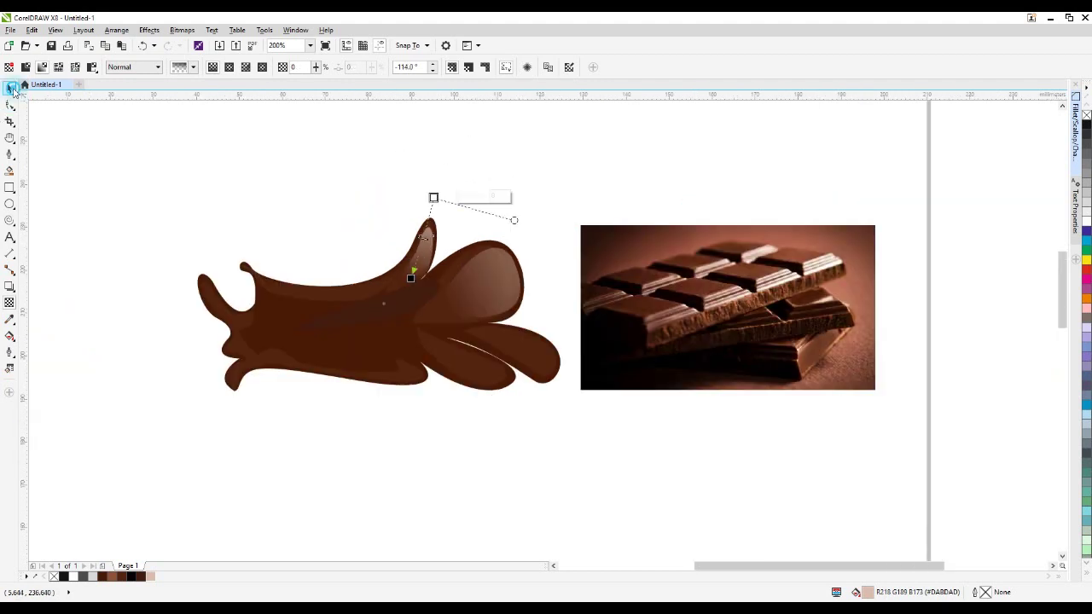
Place a copy of the middle lobe's highlight over the original, rotate it about 7°, and fill it with #DABDAD
scroll(441, 301, up, 1)
click(603, 393)
mouse_move(609, 393)
mouse_down()
mouse_move(617, 385)
mouse_move(590, 389)
mouse_up()
click(592, 390)
drag(659, 447, 670, 439)
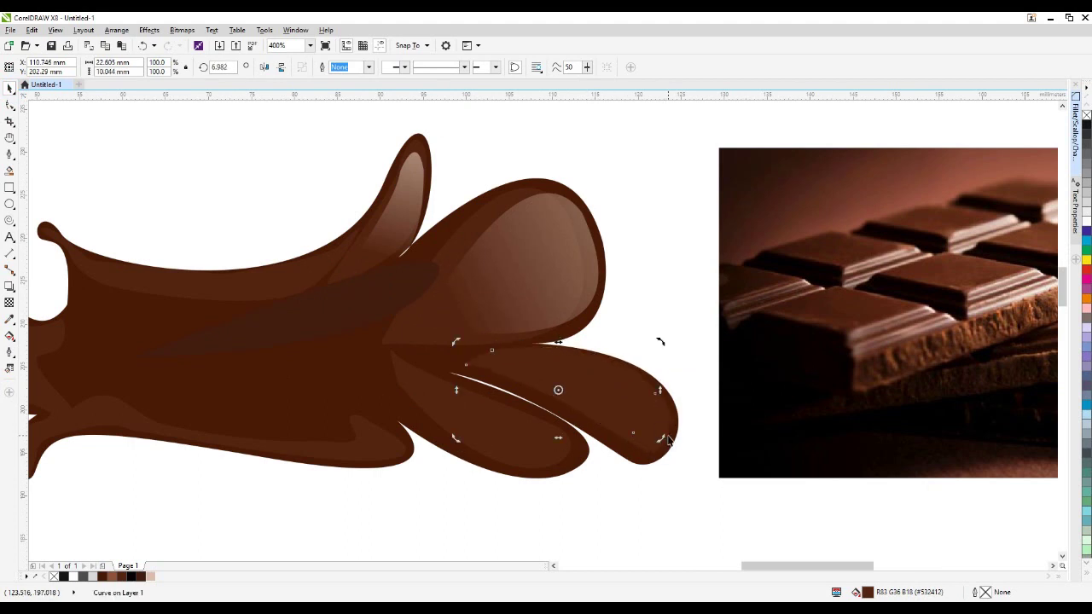
click(152, 576)
Apply a linear transparency to the beige middle-lobe highlight, starting well beyond the lobe's tip and fading toward its base
click(9, 303)
drag(646, 417, 601, 406)
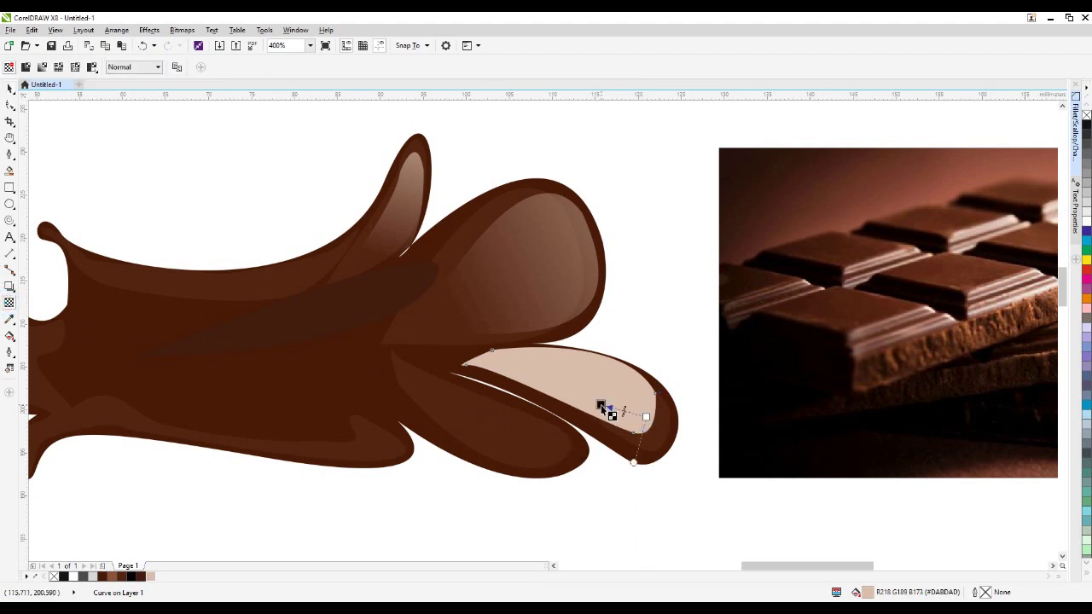
drag(849, 544, 738, 520)
drag(649, 430, 774, 439)
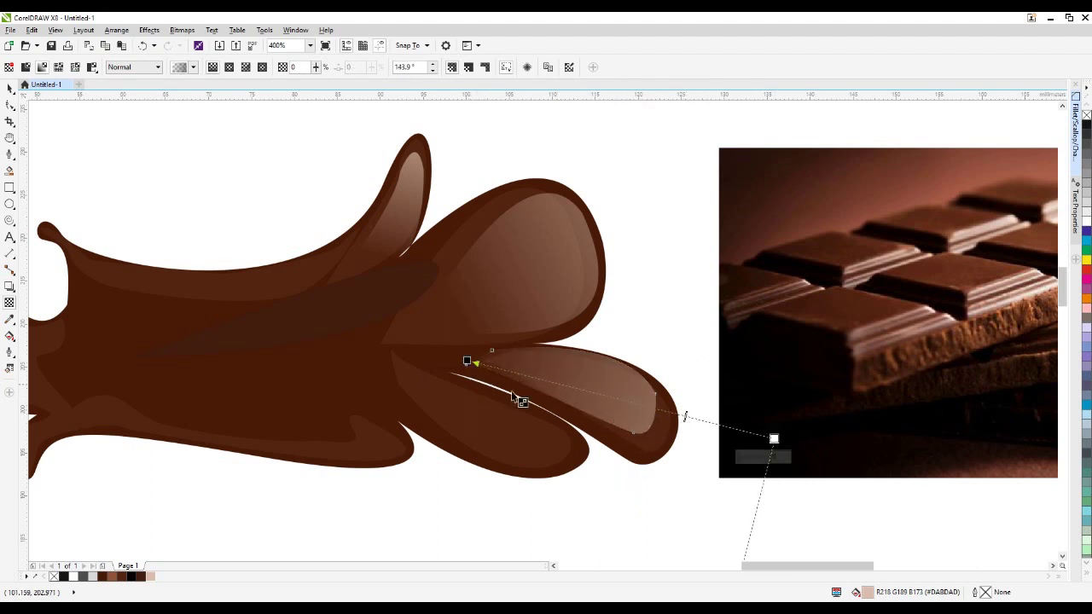
click(8, 89)
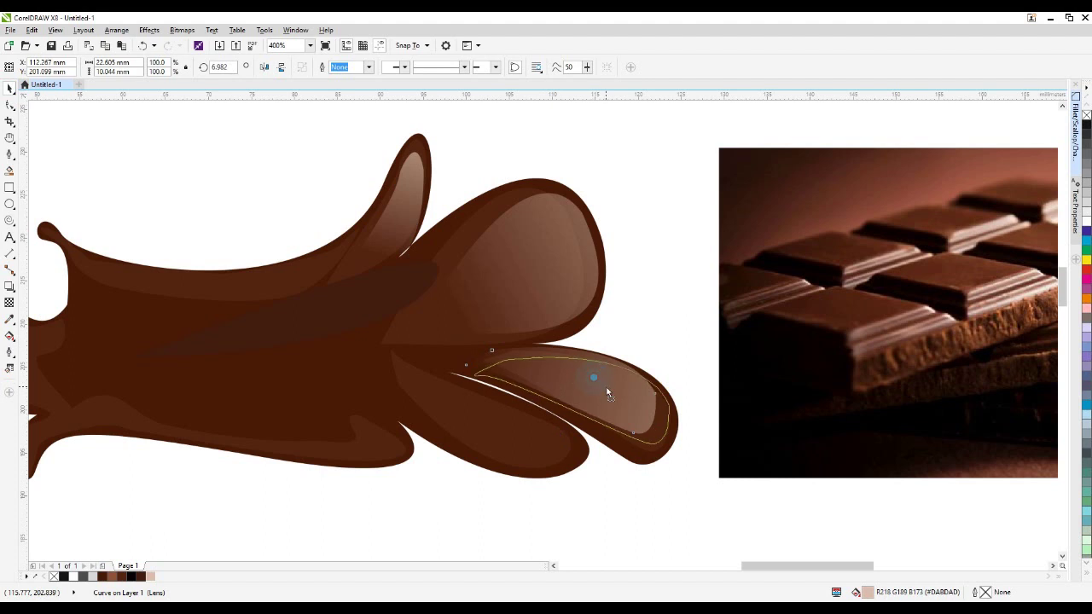
Copy the faded middle-lobe highlight to the lobe's base, then rotate and flatten the copy into a slim gleam along the upper edge
click(603, 385)
drag(612, 393, 444, 330)
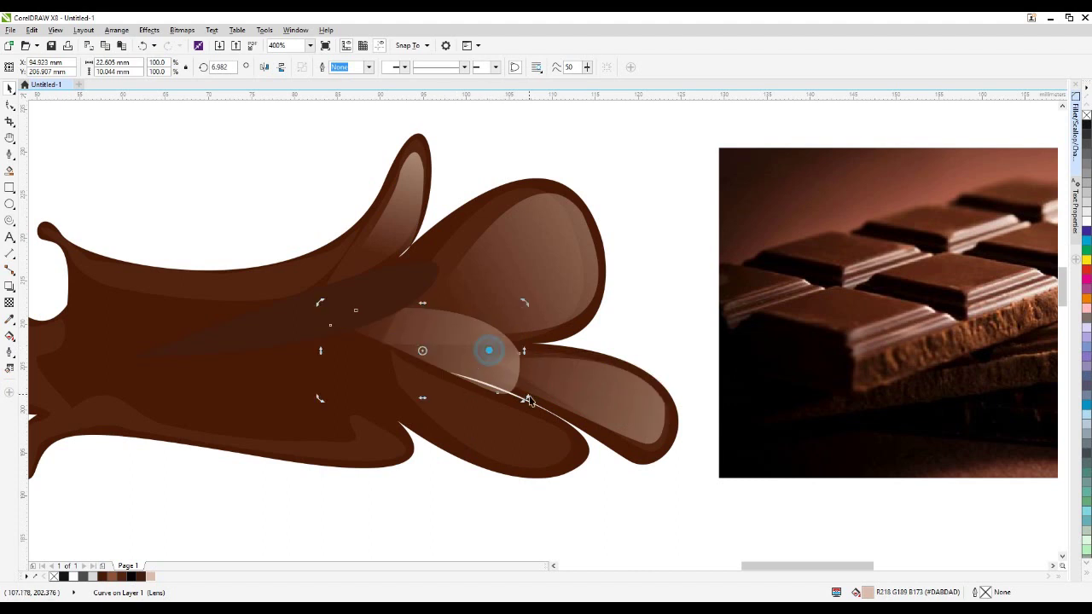
drag(421, 304, 508, 360)
Shift the transparent end of the slim gleam's gradient outward along the middle lobe so its inner part fades out
key(space)
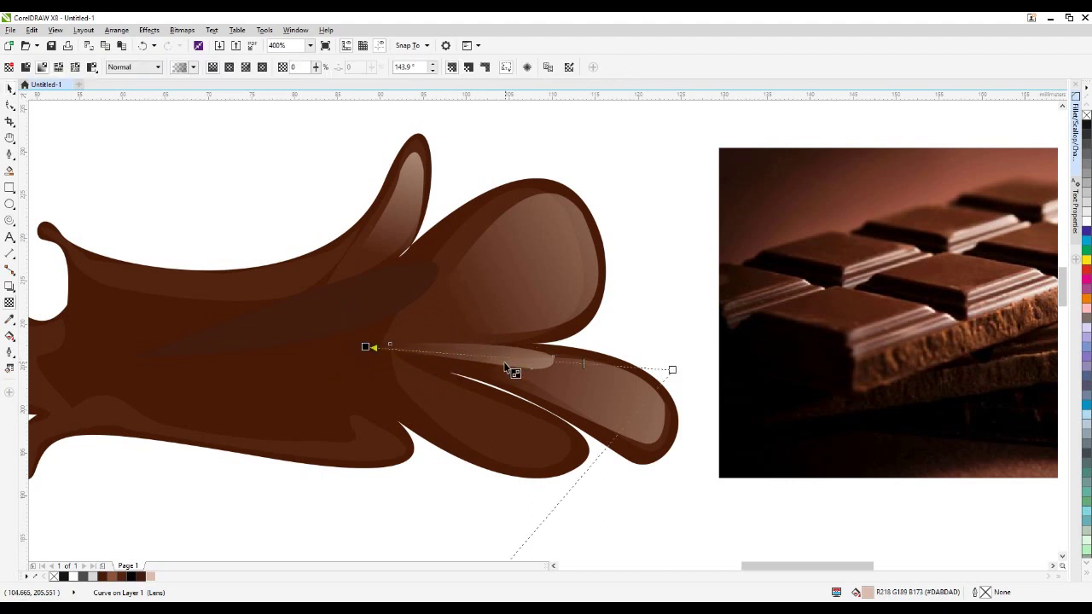
drag(366, 346, 468, 351)
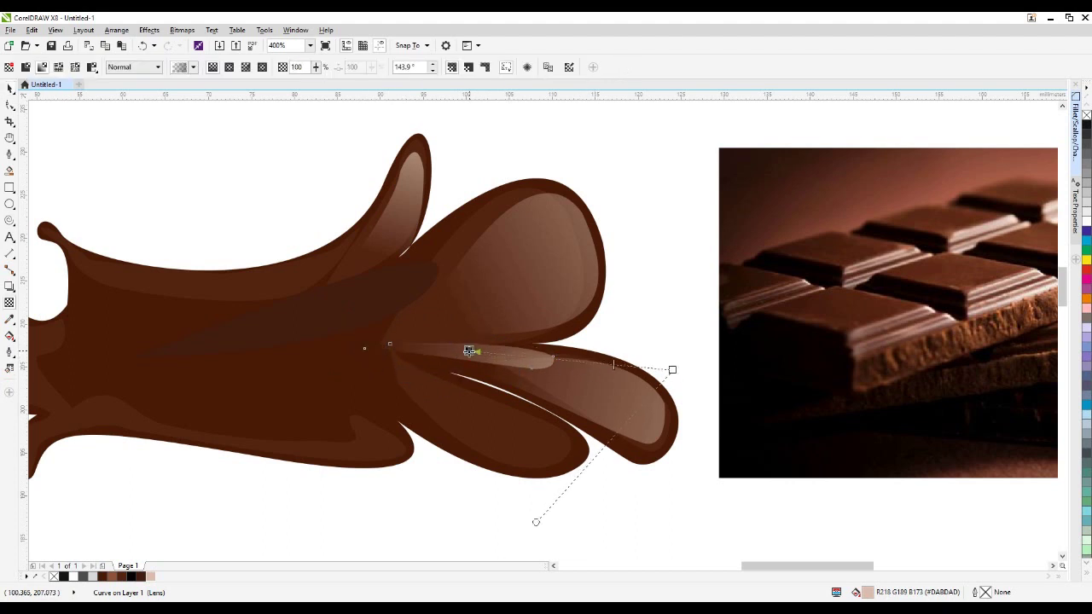
key(space)
click(677, 499)
Duplicate the lowest lobe's highlight and move the copy back over the lobe toward the splash body
scroll(444, 293, down, 1)
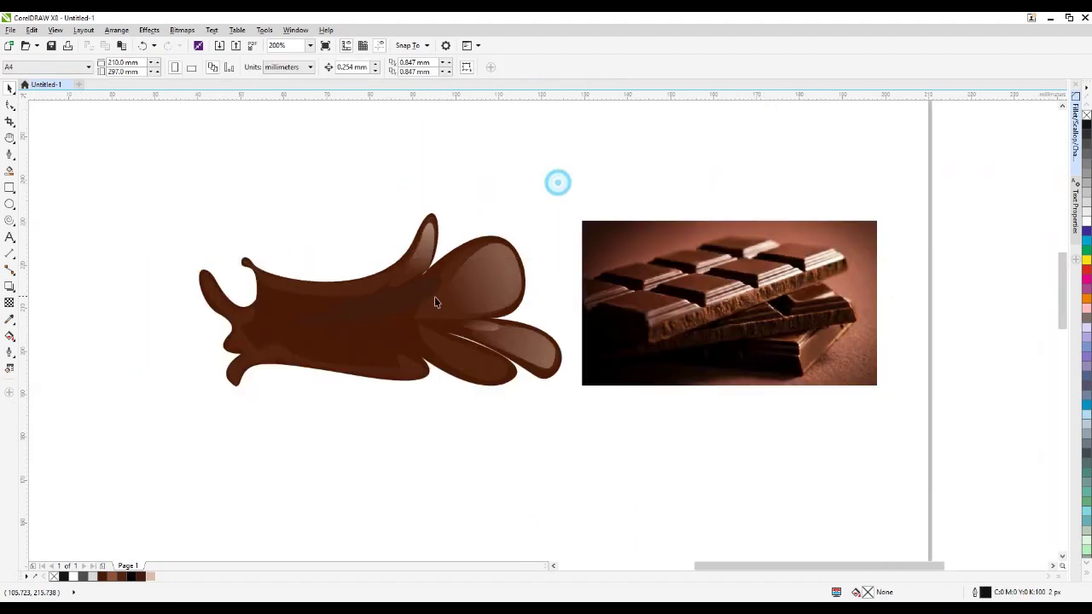
scroll(434, 302, up, 1)
click(548, 422)
key(ctrl+d)
drag(560, 406, 524, 402)
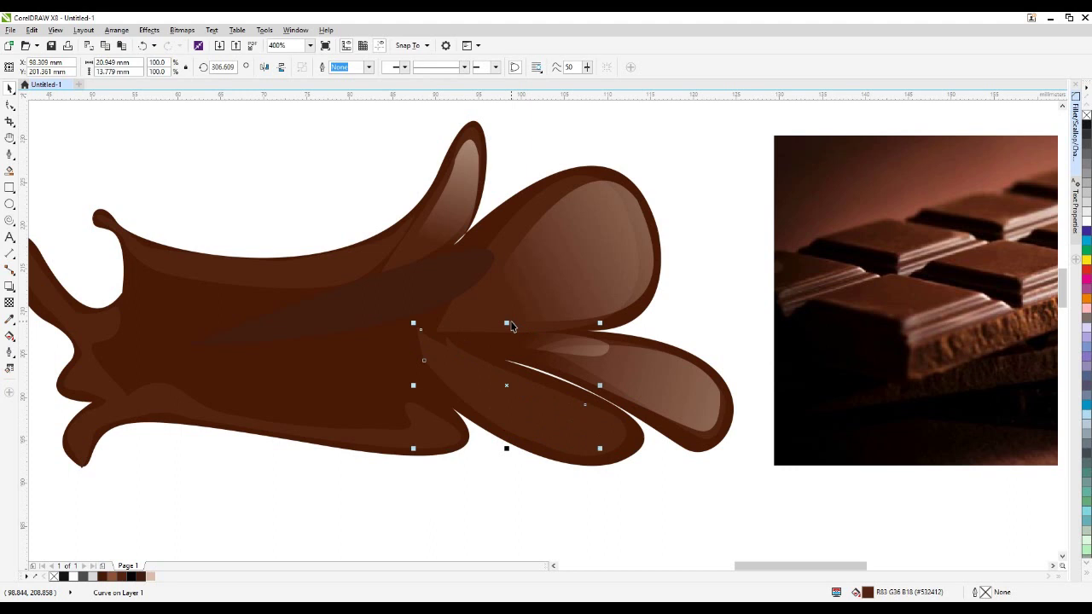
Flatten and slightly rotate the copied highlight over the lowest lobe, and fill it with the sampled beige
drag(507, 323, 489, 361)
drag(503, 398, 508, 403)
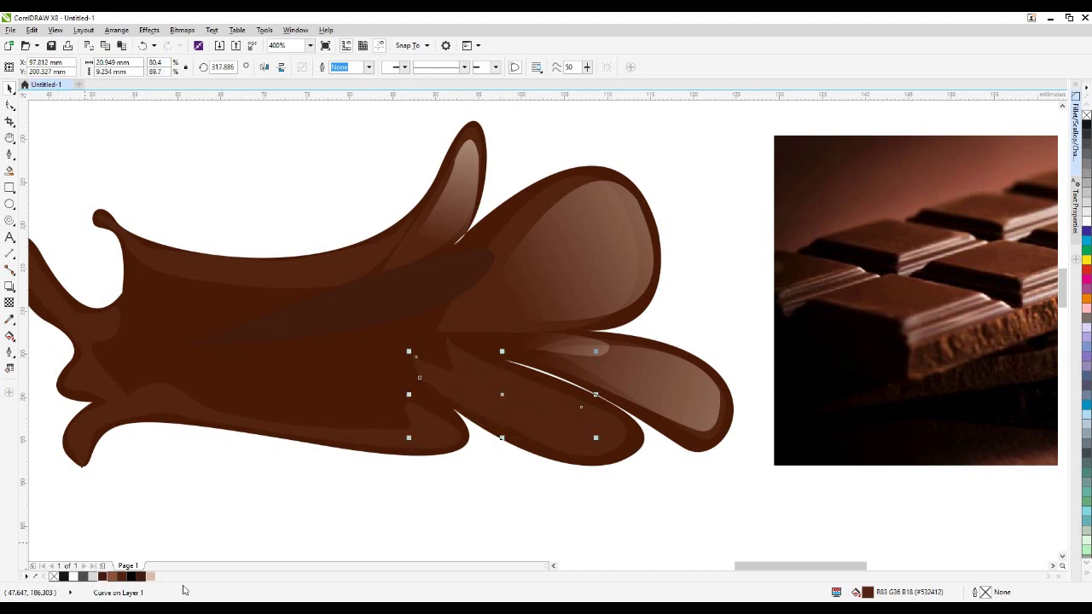
click(152, 576)
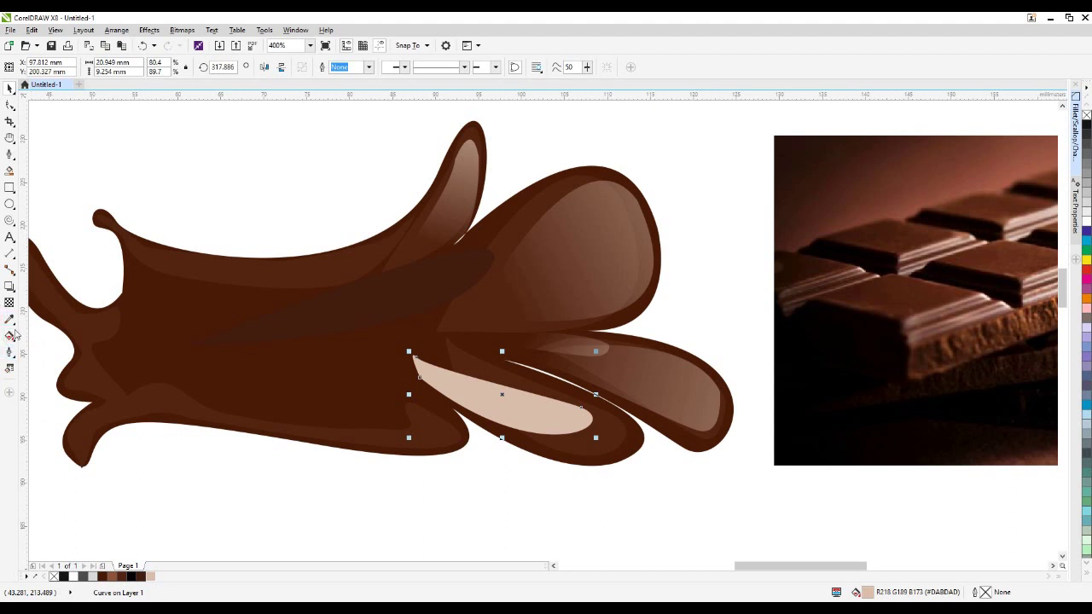
Fade the beige lowest-lobe highlight toward its base with a linear transparency and move it out to the lobe's tip
click(9, 303)
drag(452, 388, 624, 447)
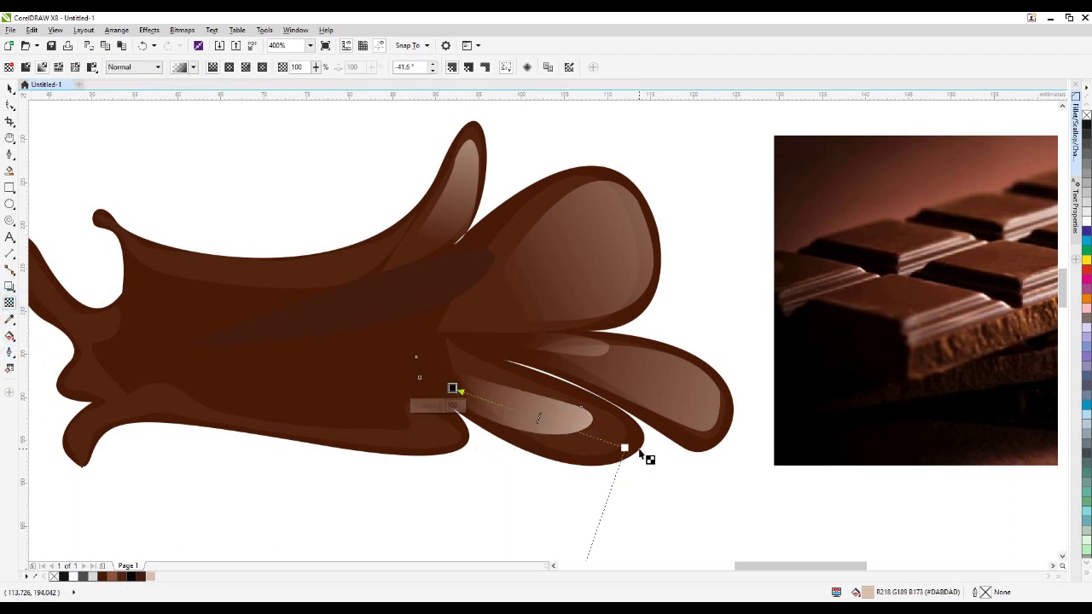
key(space)
click(563, 425)
drag(563, 426, 599, 450)
key(space)
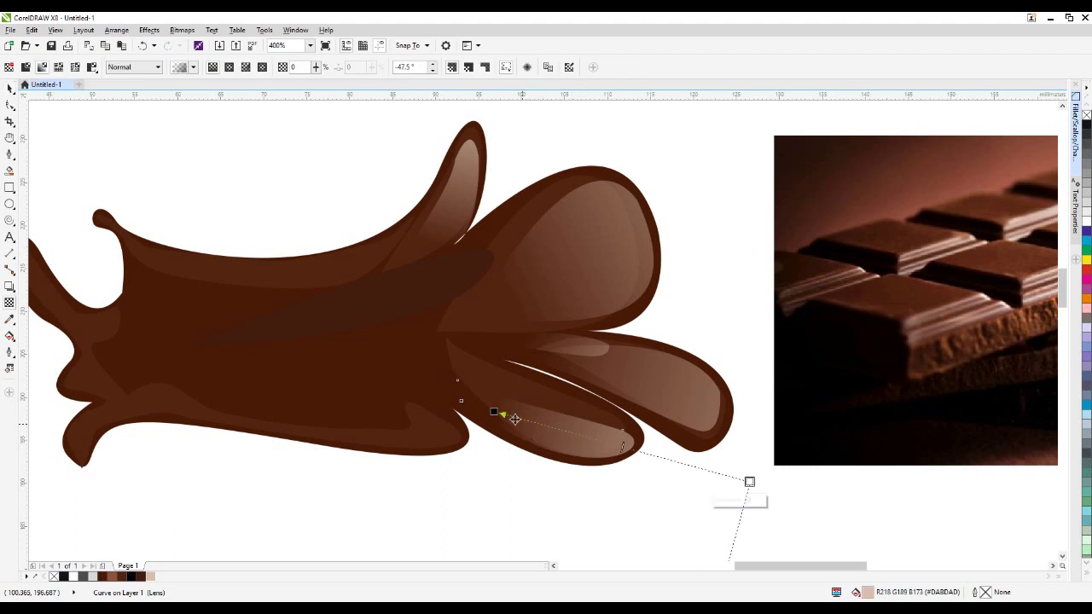
drag(497, 409, 521, 425)
key(space)
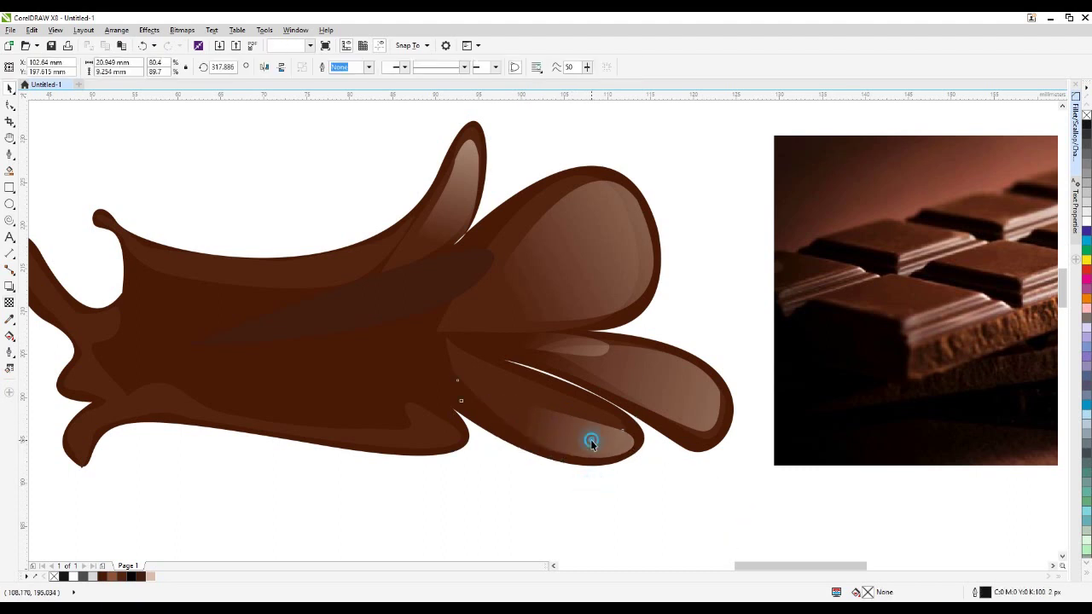
Copy the faded highlight to the short lobe at the splash body's lower edge and nudge it down and right as an edge gleam
mouse_move(596, 445)
mouse_down()
mouse_move(446, 418)
mouse_move(426, 445)
mouse_up()
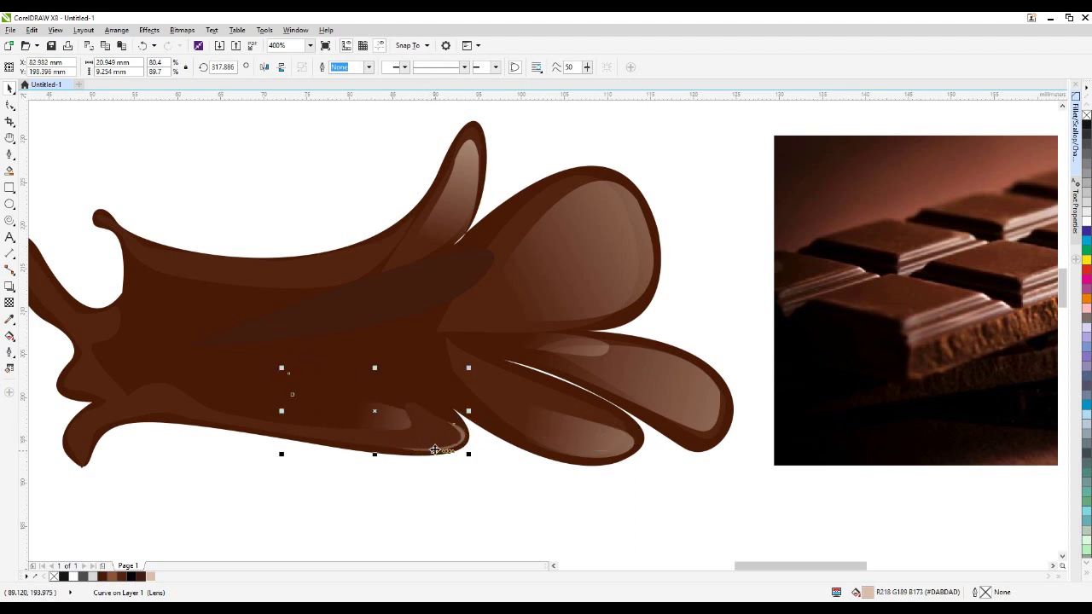
key(Down)
key(Right)
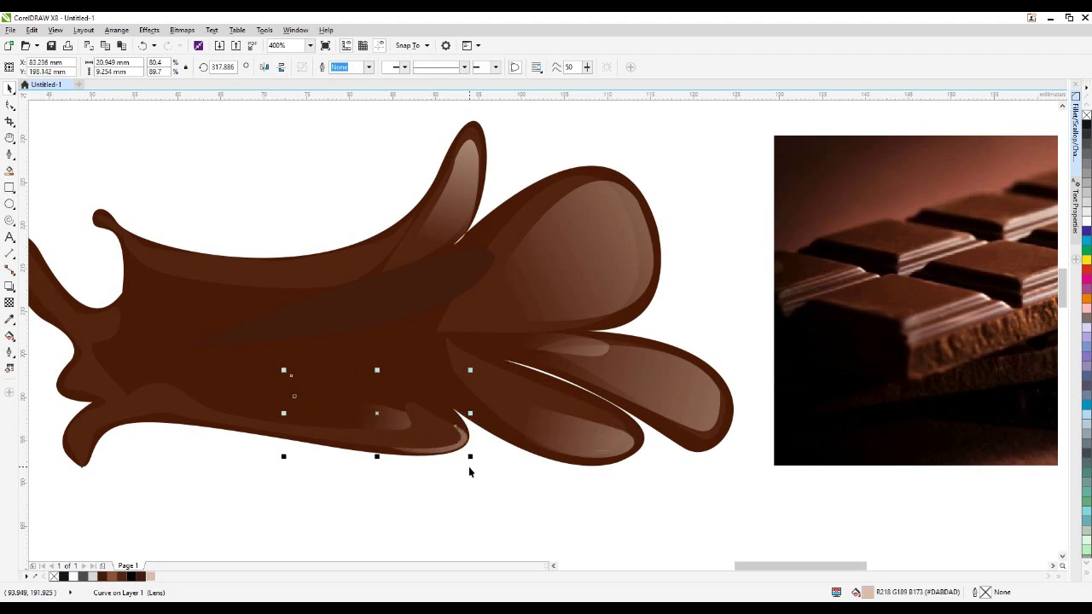
Copy the gleam onto the splash body, mirror it horizontally and vertically, and place it beneath the upper edge shading
drag(469, 457, 302, 453)
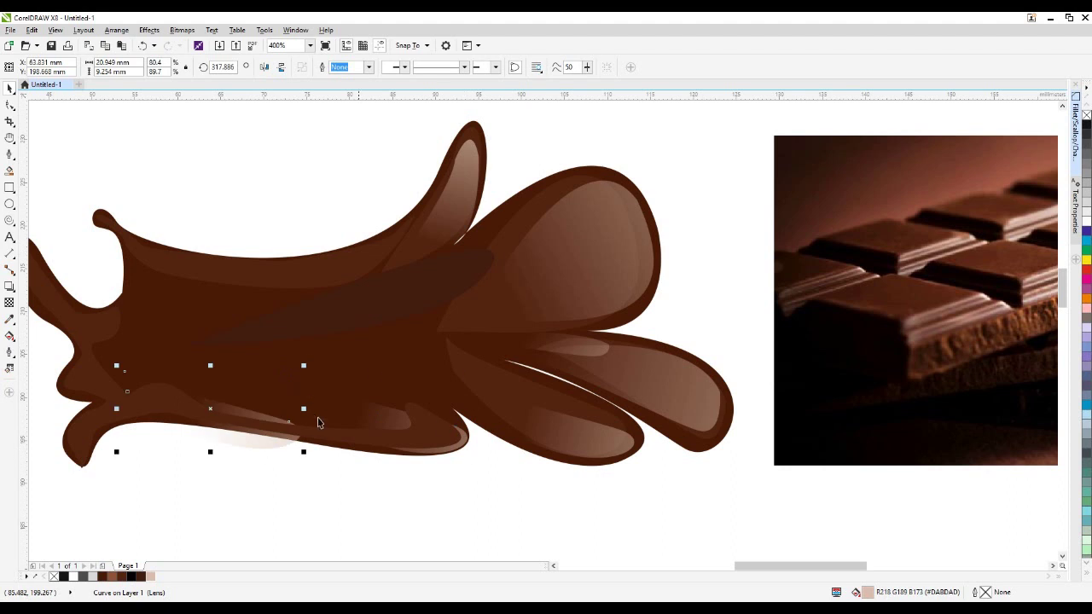
drag(212, 408, 243, 382)
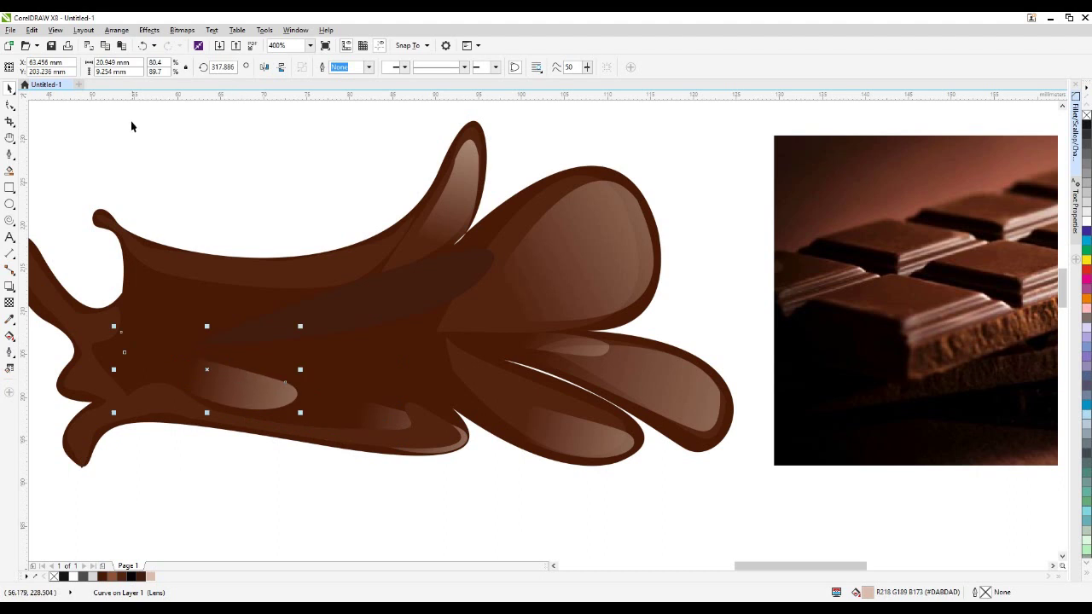
click(264, 67)
click(280, 67)
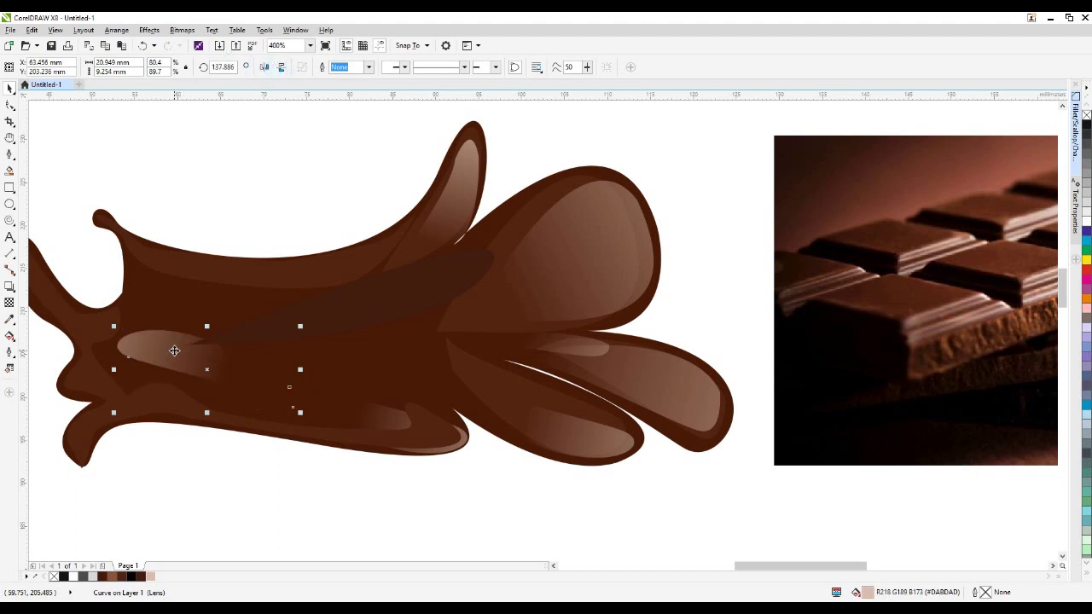
drag(177, 349, 325, 287)
scroll(348, 298, down, 2)
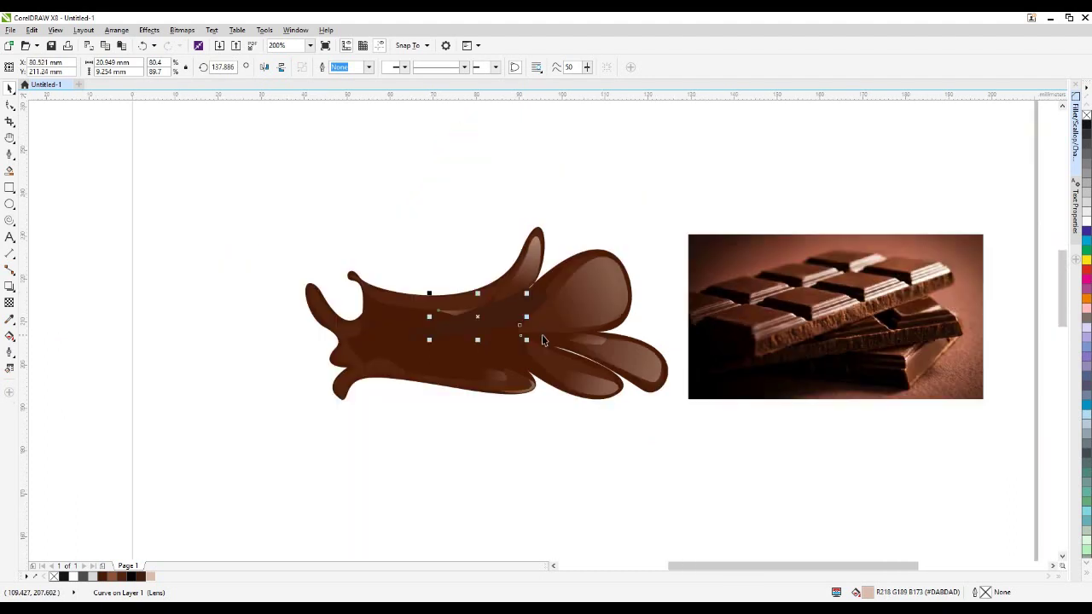
scroll(434, 323, up, 2)
key(ctrl+z)
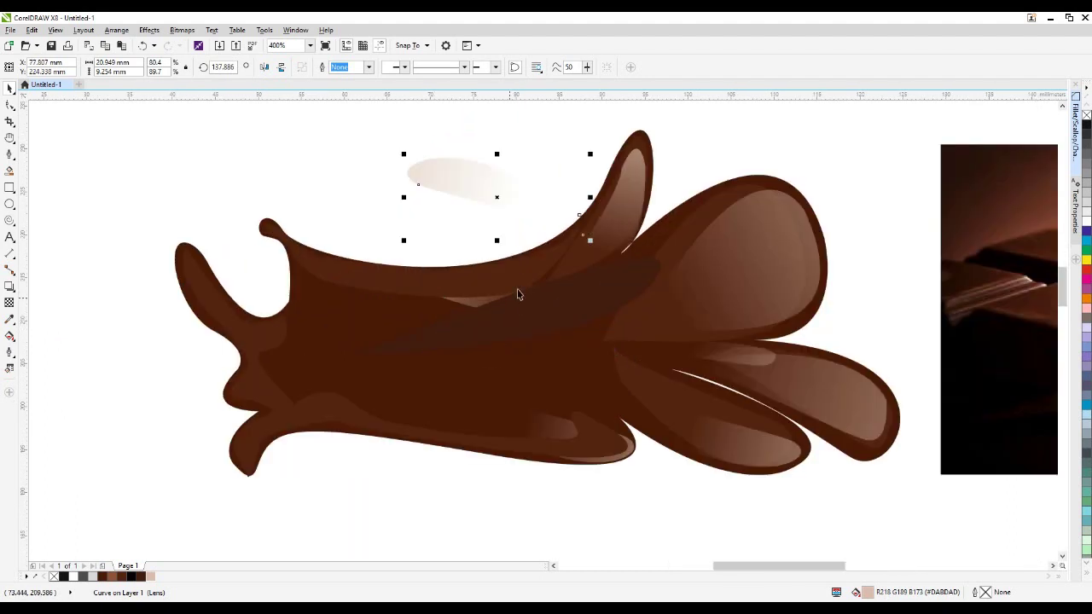
mouse_move(497, 198)
mouse_down()
mouse_move(389, 352)
mouse_move(349, 362)
mouse_up()
key(Delete)
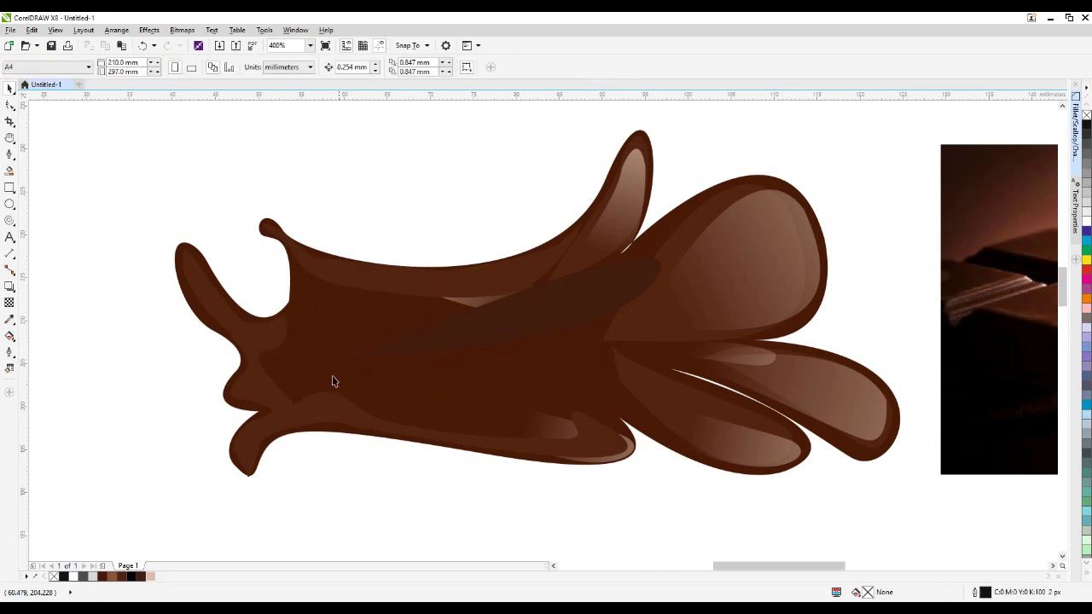
Duplicate the shading along the body's left tendrils and lower edge, offset the copy slightly, and fill it with the sampled beige
click(261, 388)
drag(270, 387, 255, 368)
key(Down)
key(Down)
key(Right)
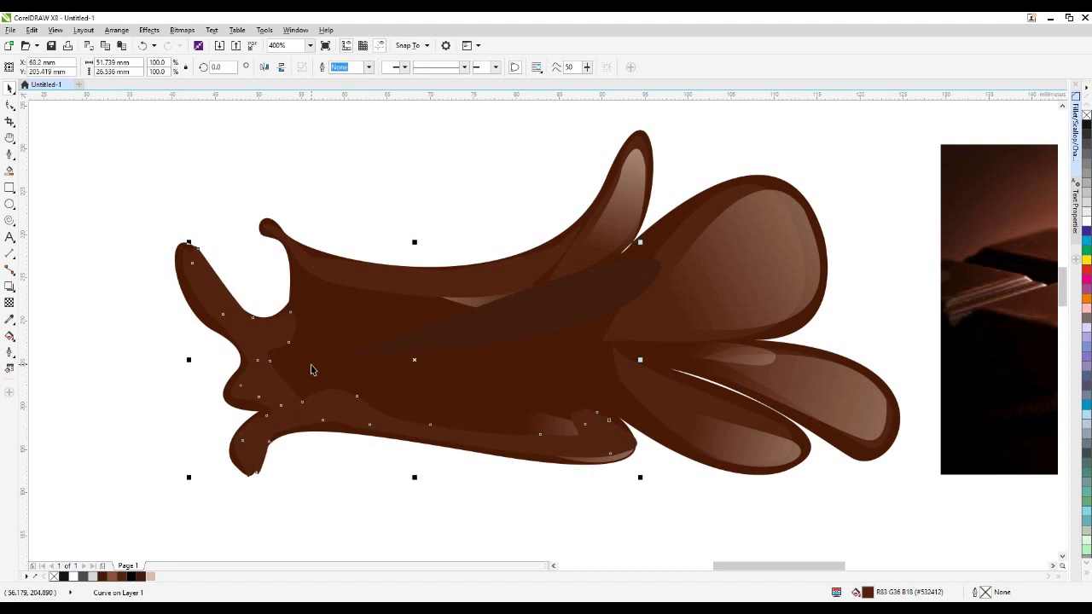
click(151, 577)
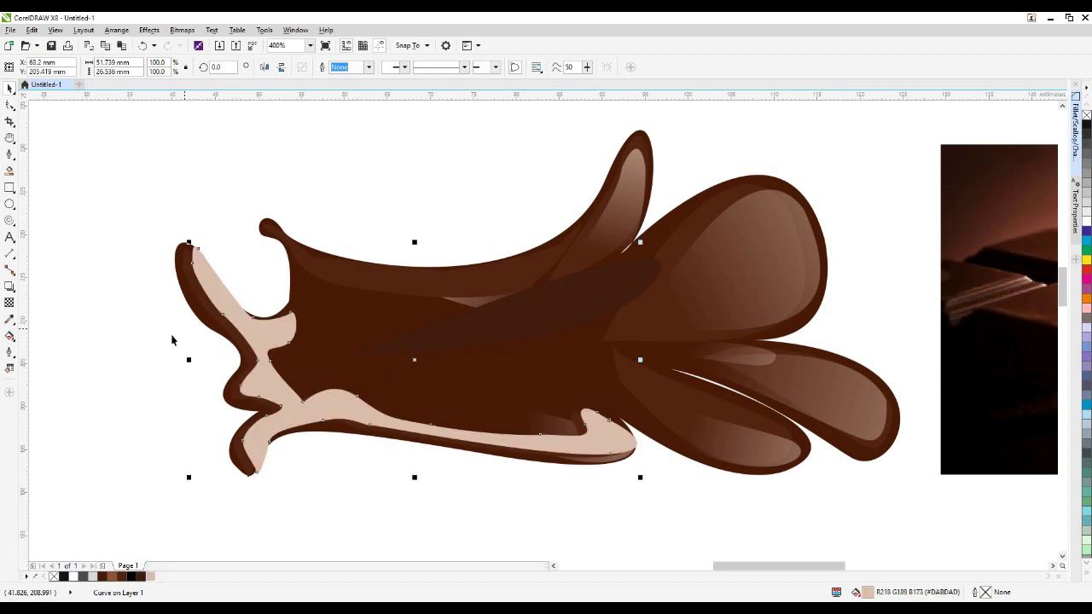
Apply a linear transparency to the beige edge shape, starting well beyond the lower-left tendril and fading out inside the body
click(9, 304)
drag(270, 468, 350, 353)
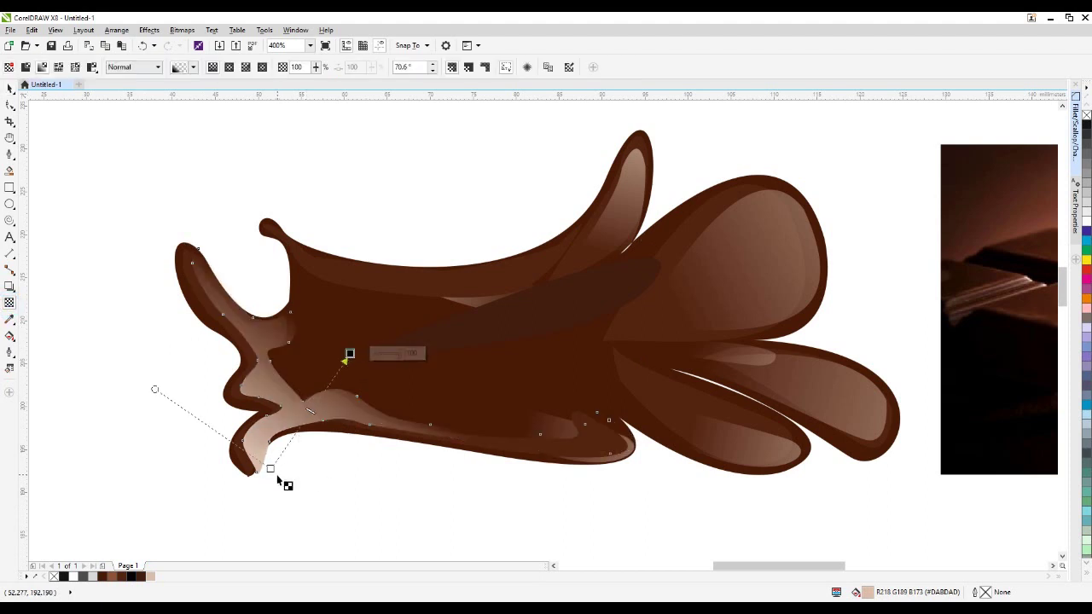
drag(270, 470, 201, 574)
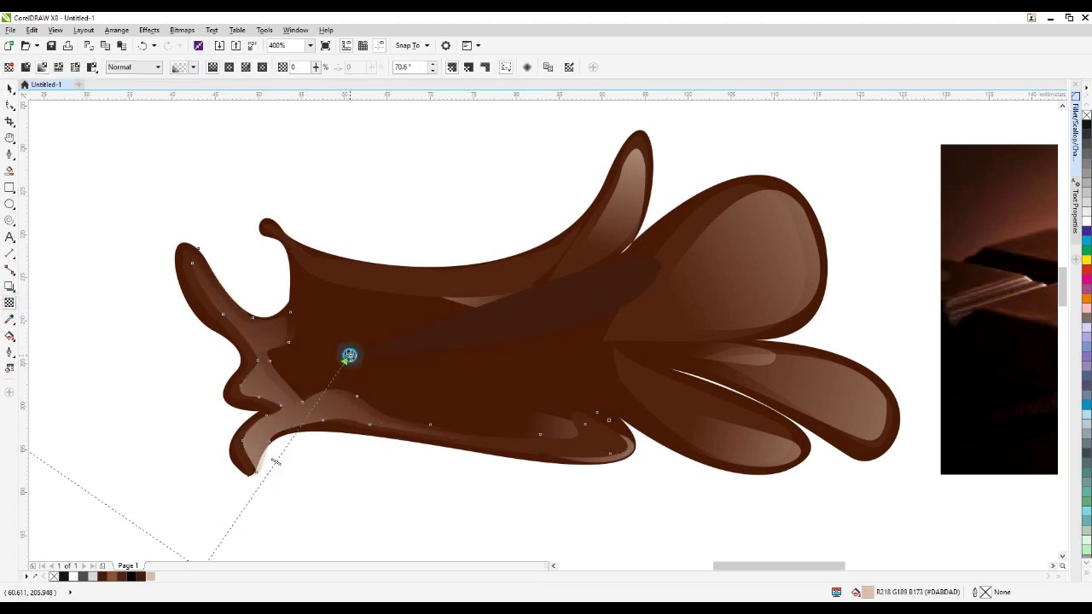
drag(350, 354, 358, 341)
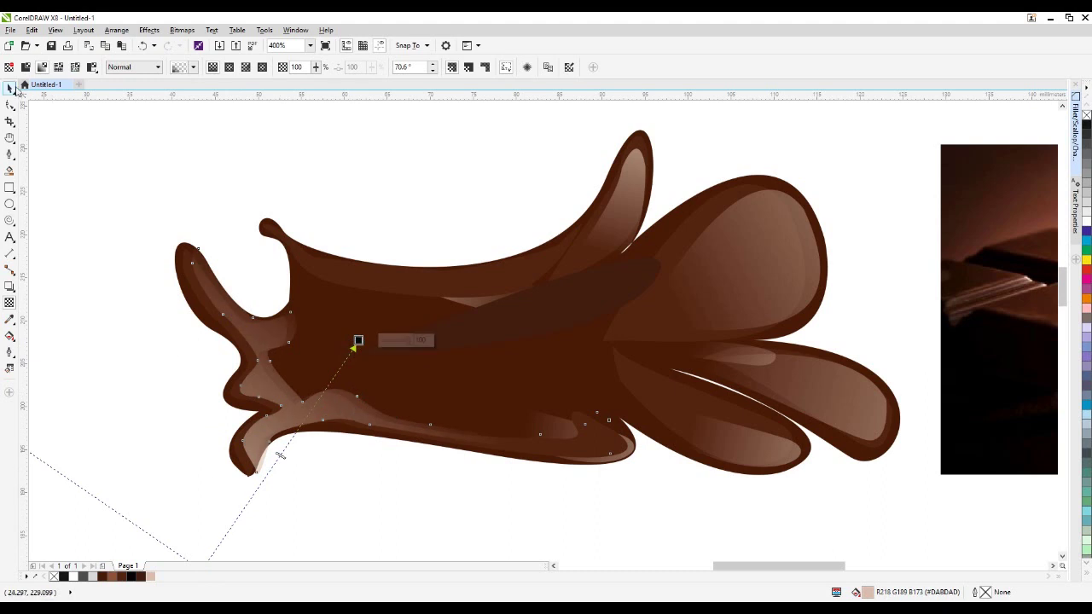
Nudge the faded edge highlight left and slightly down so it is offset from the brown shading beneath it
click(15, 90)
key(Left)
key(Left)
key(Left)
key(Left)
key(Left)
key(ctrl+Left)
key(ctrl+Left)
key(ctrl+Left)
key(Down)
key(Down)
key(Right)
key(Right)
key(ctrl+Left)
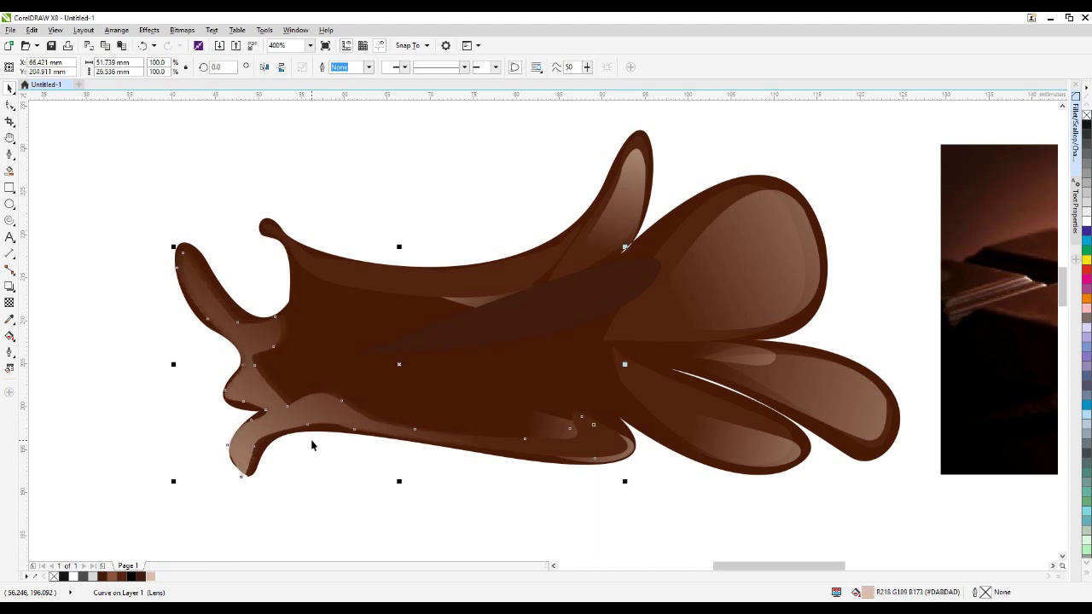
key(ctrl+Down)
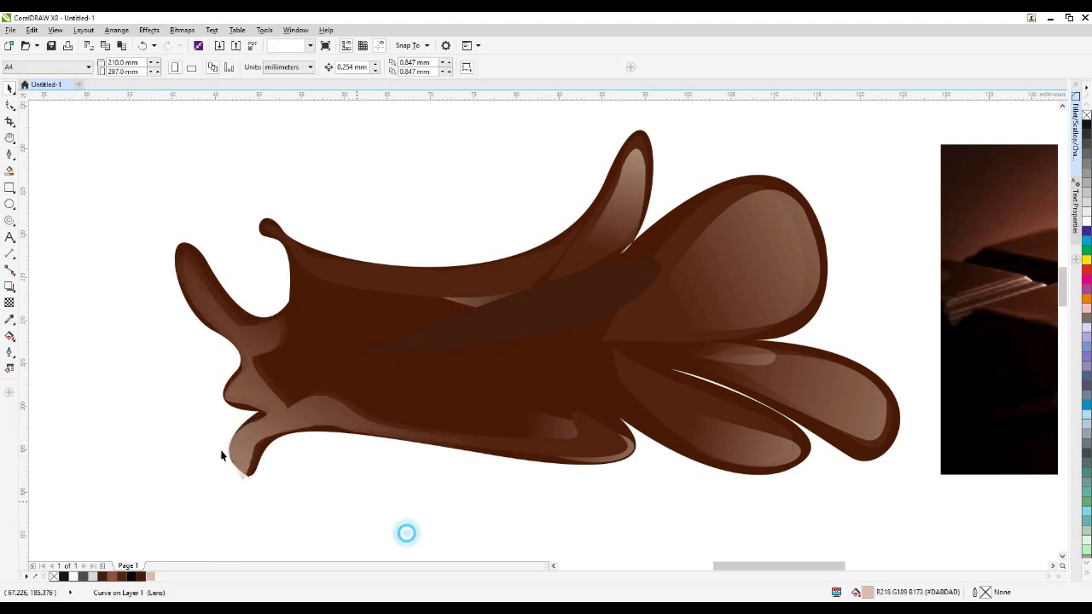
Reshape the edge highlight's nodes at the lower-left tendril so its side and tip stay inside the splash outline
scroll(225, 452, up, 2)
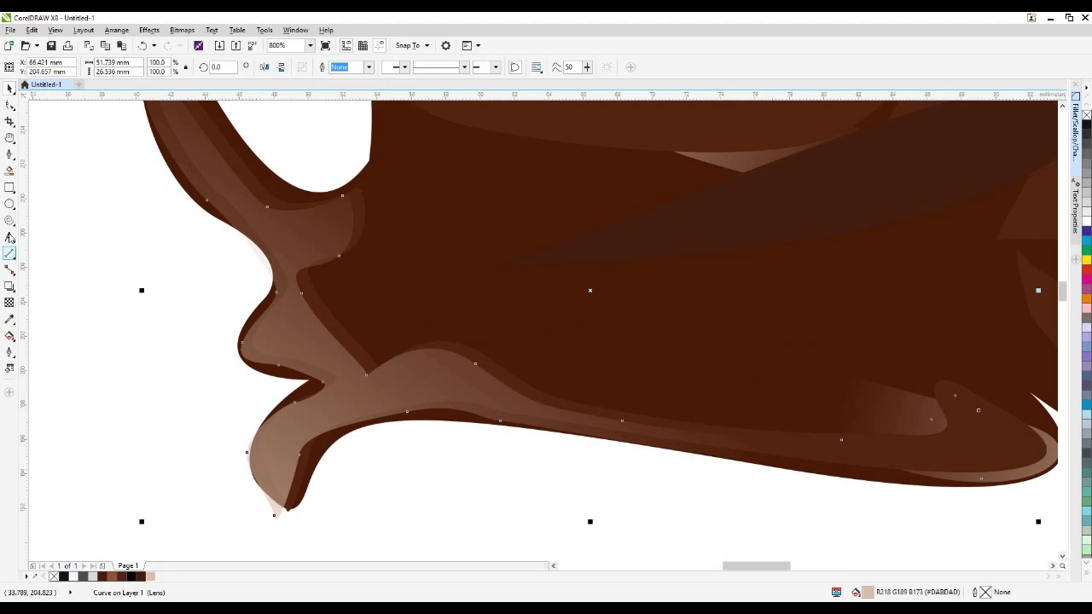
click(10, 104)
scroll(266, 455, up, 1)
click(224, 448)
drag(224, 448, 237, 446)
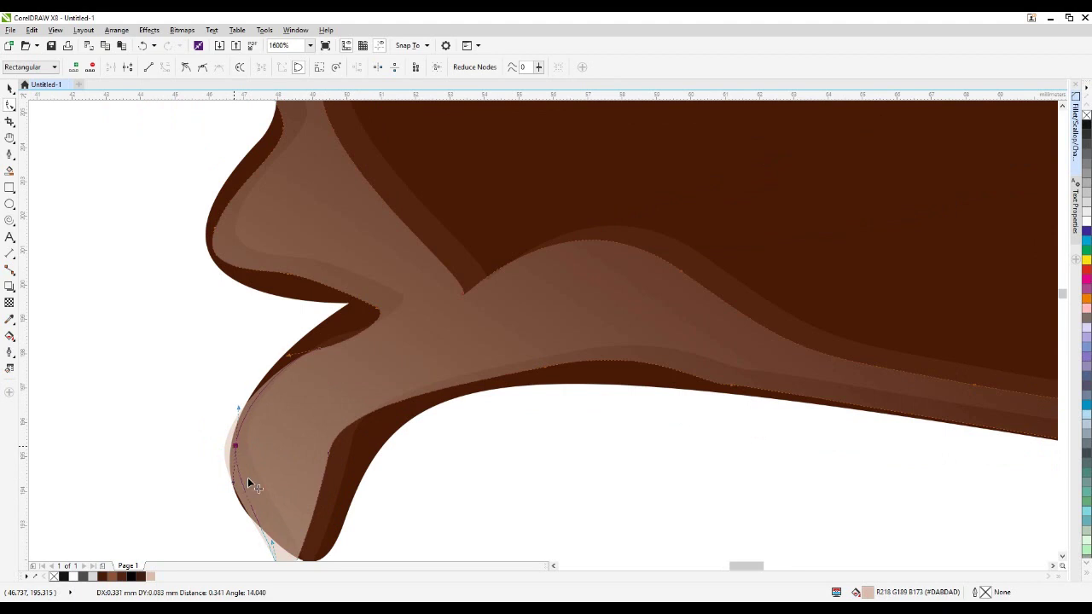
scroll(291, 411, down, 1)
scroll(288, 503, up, 1)
drag(287, 488, 310, 474)
click(313, 496)
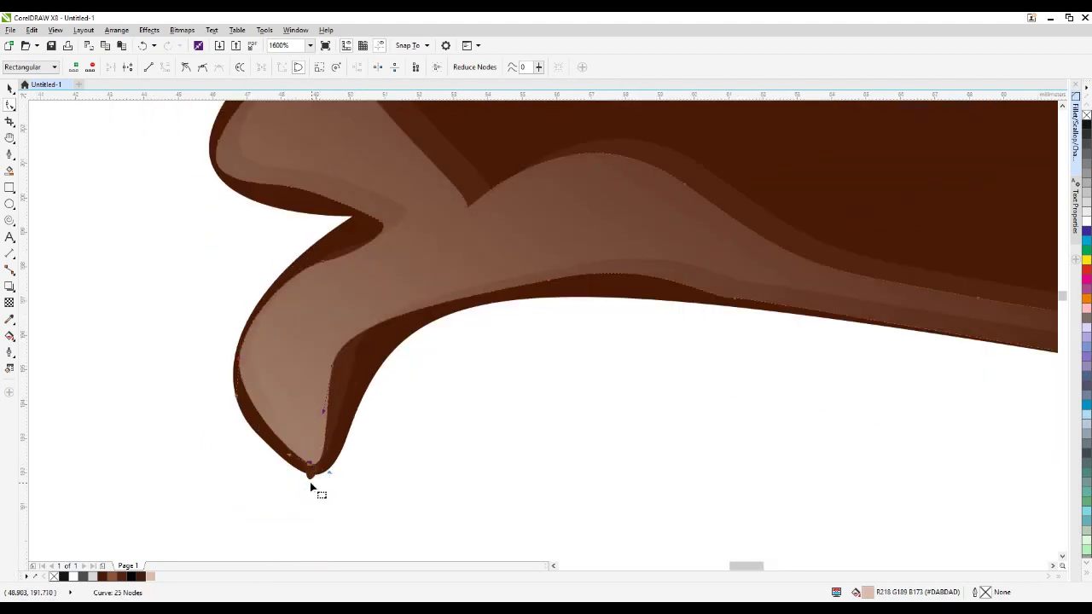
Adjust the brown shading's nodes at the lower-left tendril's tip and inner bend to follow the splash outline
mouse_move(310, 475)
mouse_down()
mouse_move(317, 466)
mouse_move(304, 466)
mouse_move(317, 470)
mouse_up()
click(317, 465)
click(359, 349)
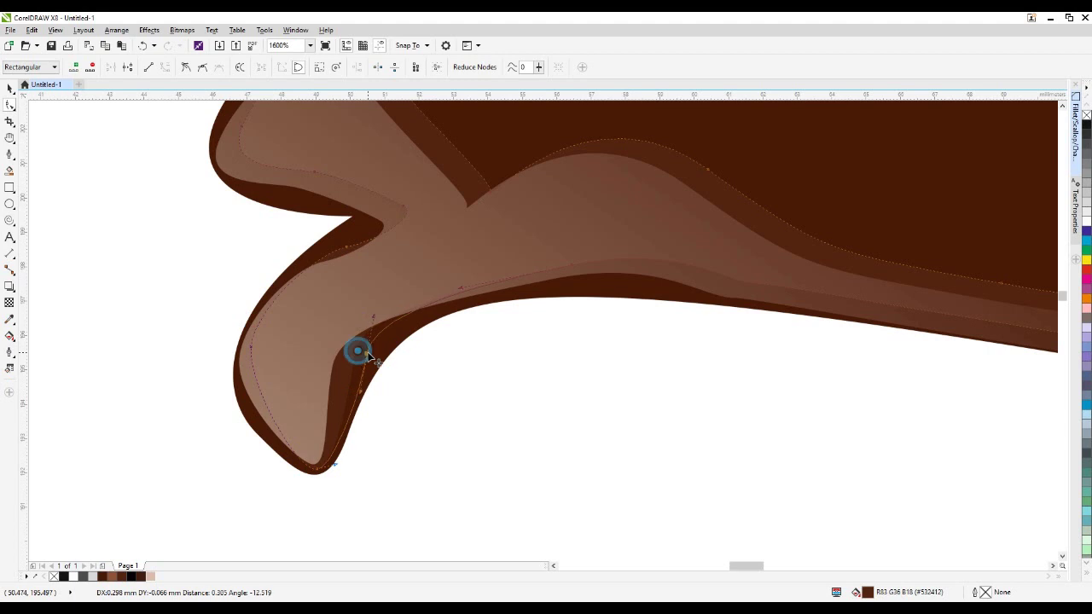
scroll(261, 441, down, 3)
click(359, 444)
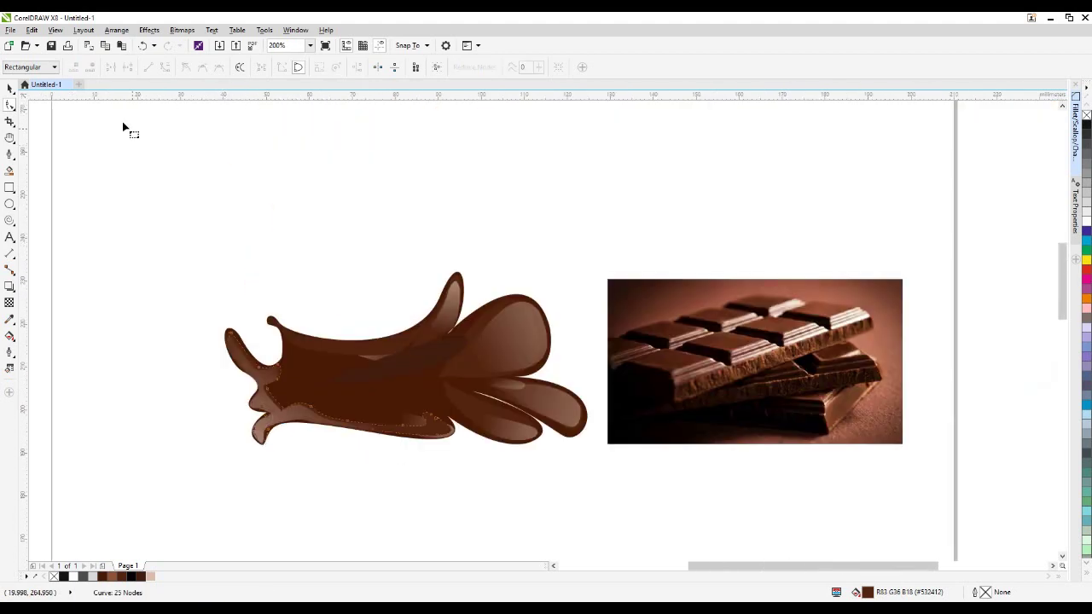
click(9, 89)
click(368, 191)
Draw a closed teardrop about 2.6 by 2 mm inside the rounded knob above the left tendrils, with beige fill and no outline
scroll(430, 375, up, 1)
scroll(311, 285, down, 1)
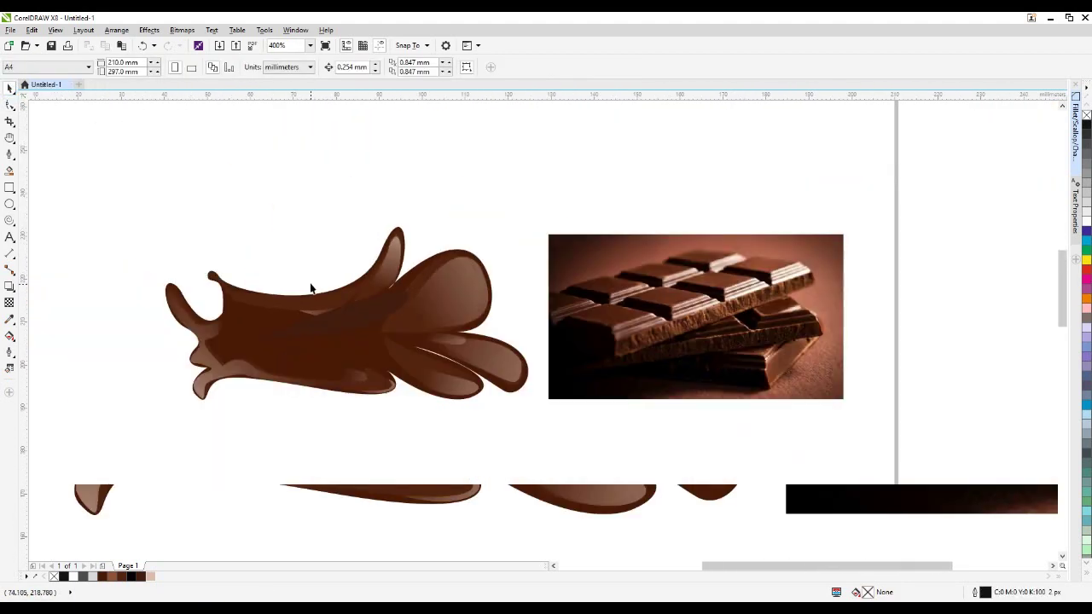
scroll(311, 288, down, 1)
click(372, 200)
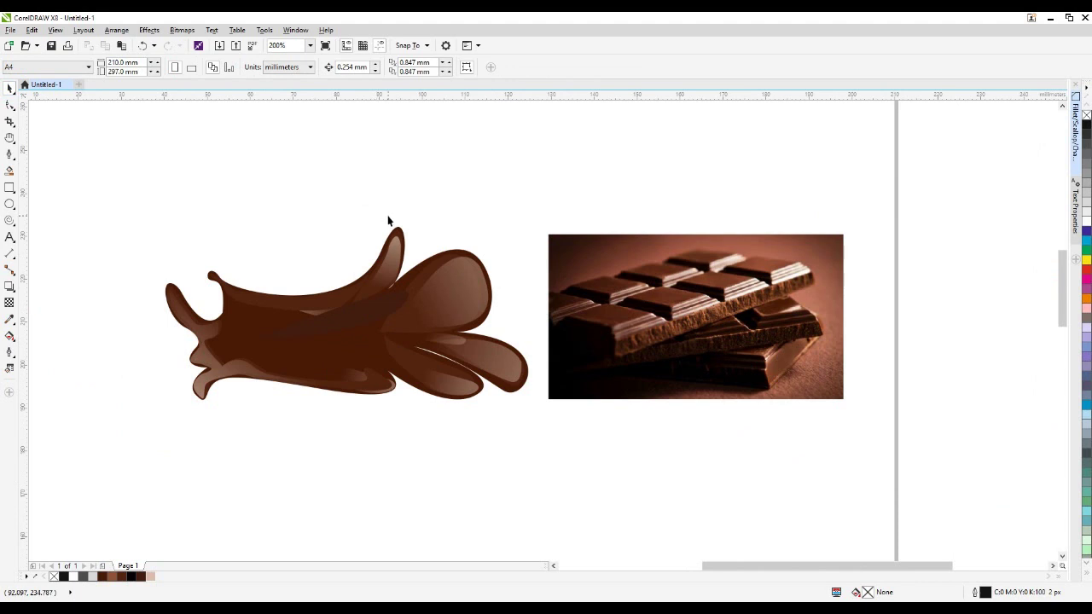
scroll(389, 222, up, 2)
scroll(257, 298, up, 1)
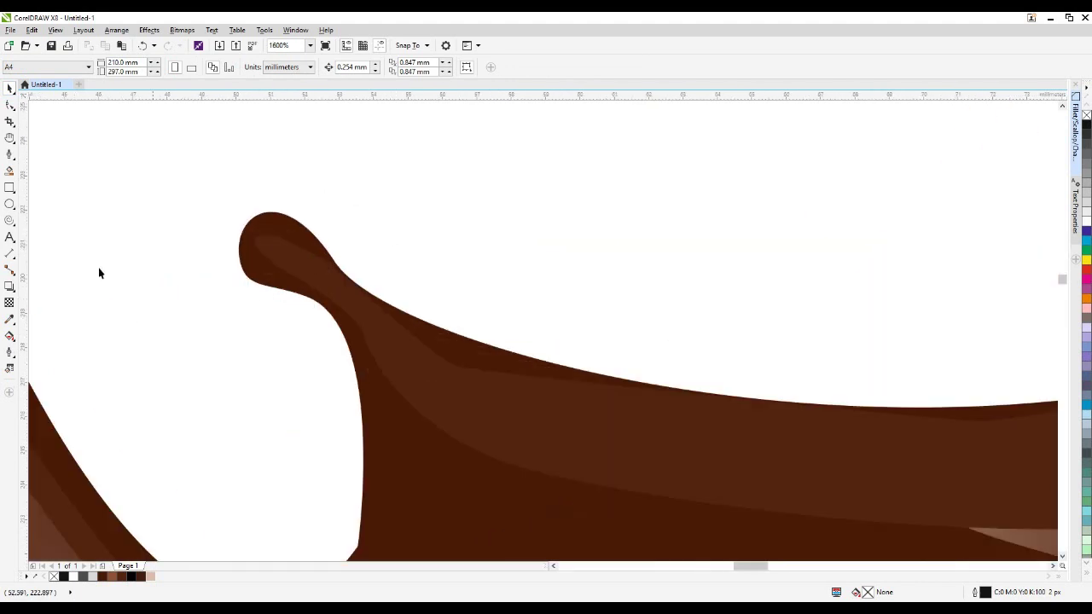
click(9, 155)
scroll(299, 240, up, 1)
click(265, 340)
mouse_move(219, 220)
mouse_down()
mouse_move(285, 173)
mouse_move(292, 146)
mouse_up()
double_click(221, 221)
click(219, 222)
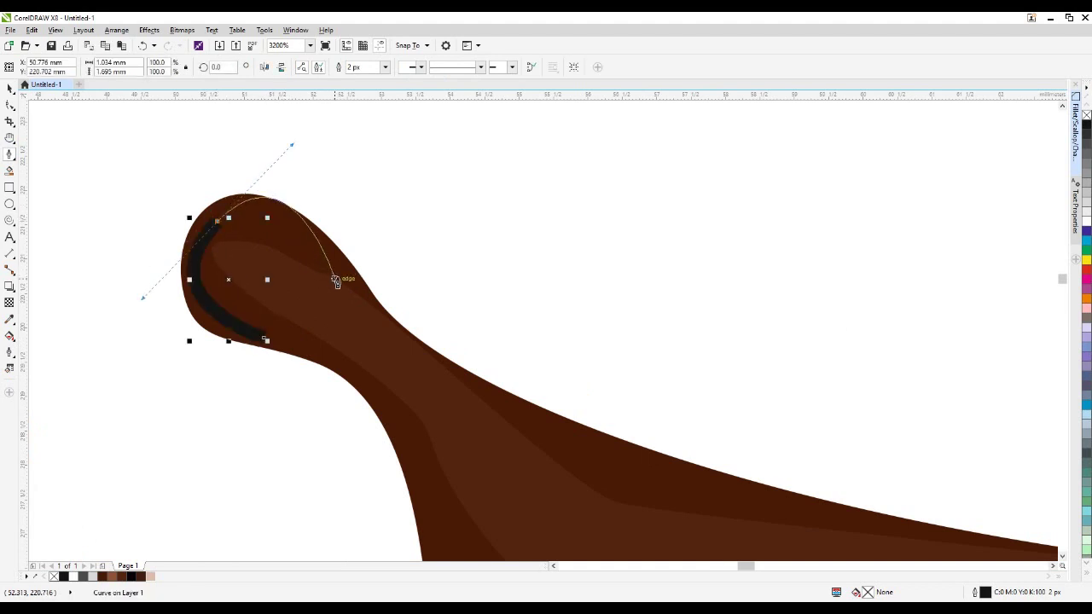
click(372, 327)
drag(264, 339, 365, 365)
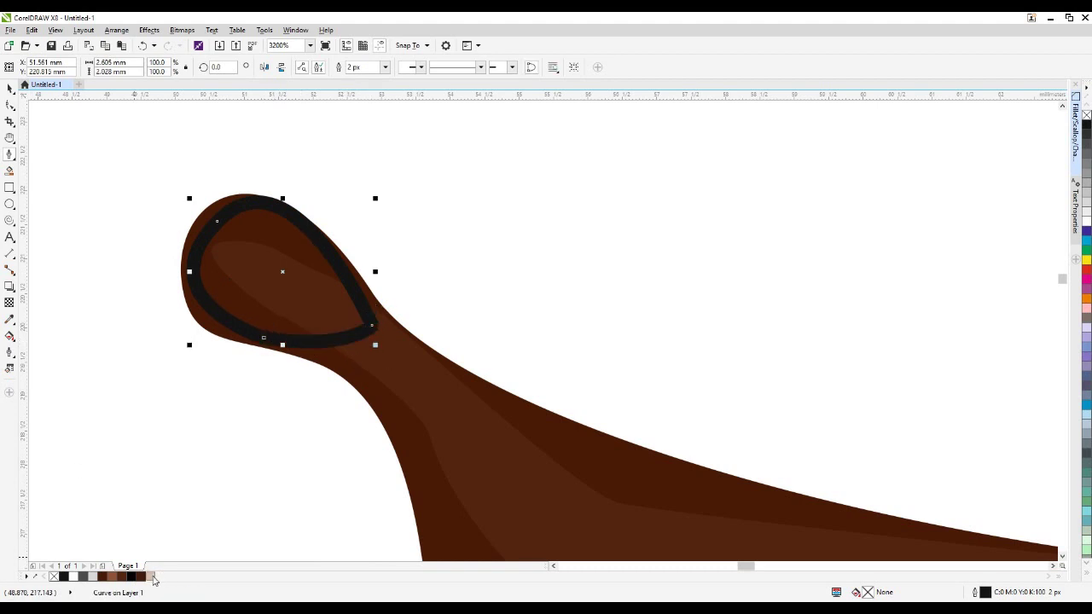
click(152, 576)
right_click(54, 576)
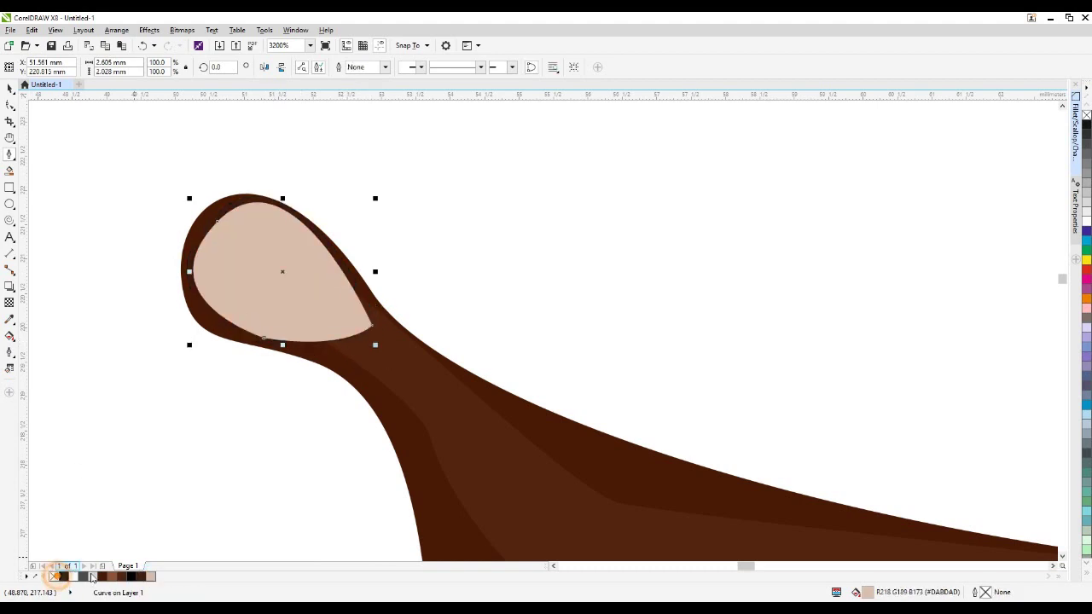
Apply a linear transparency to the knob's teardrop highlight, starting beyond its rounded end and fading out toward the body
click(10, 303)
drag(403, 359, 138, 166)
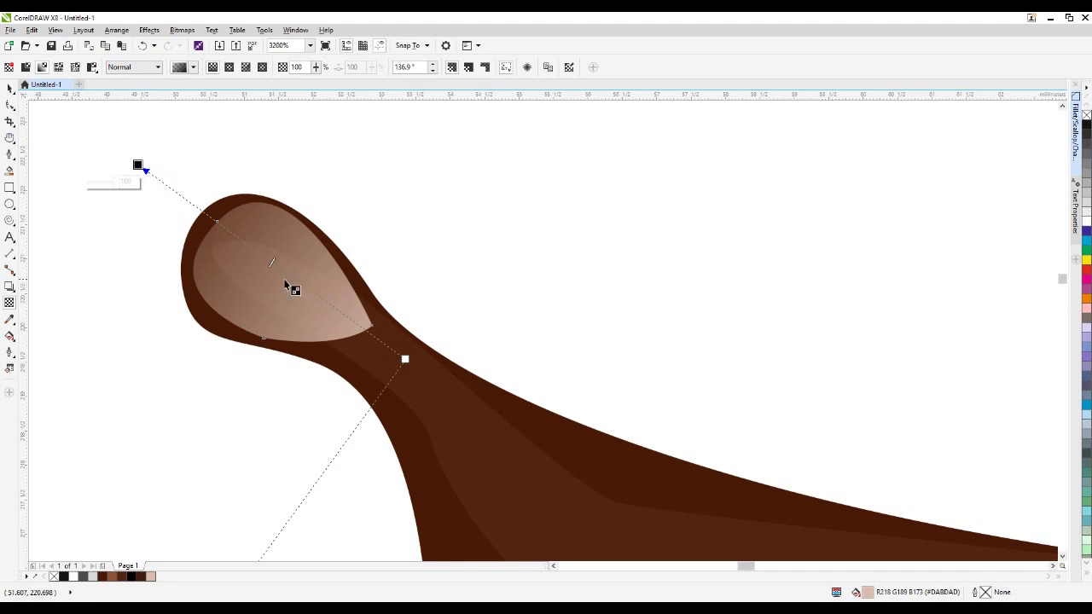
drag(183, 218, 387, 354)
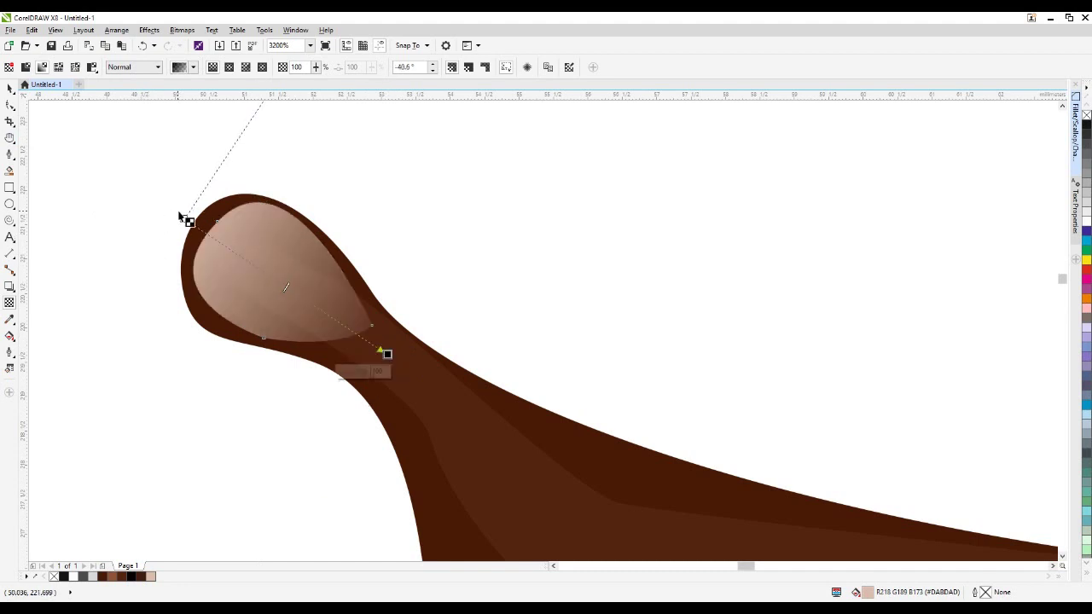
drag(184, 219, 105, 156)
drag(248, 256, 213, 231)
drag(385, 355, 331, 310)
scroll(334, 314, down, 2)
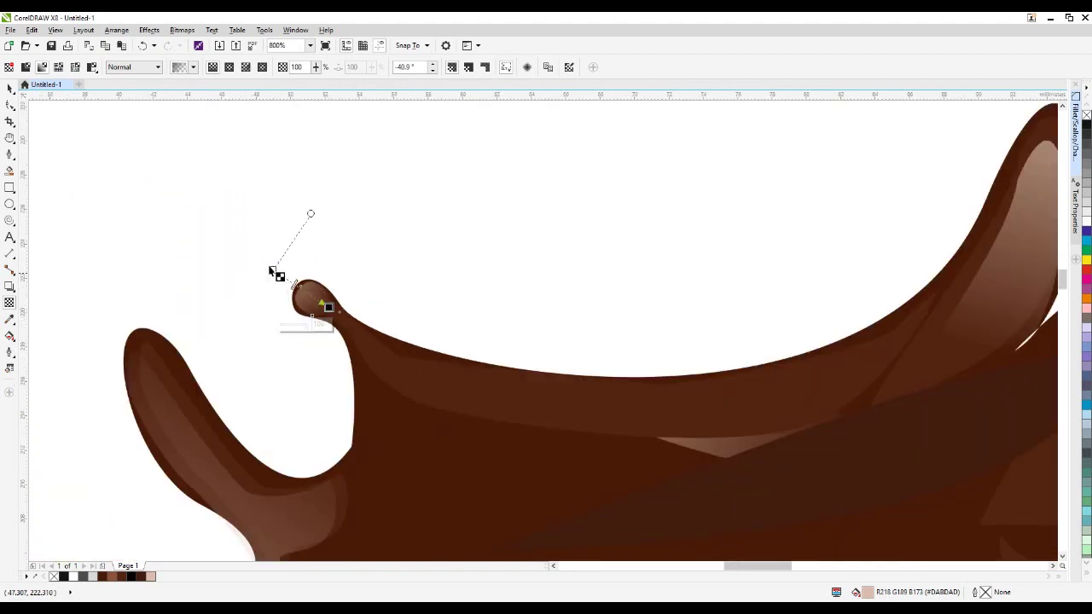
click(7, 88)
click(444, 178)
scroll(323, 282, up, 3)
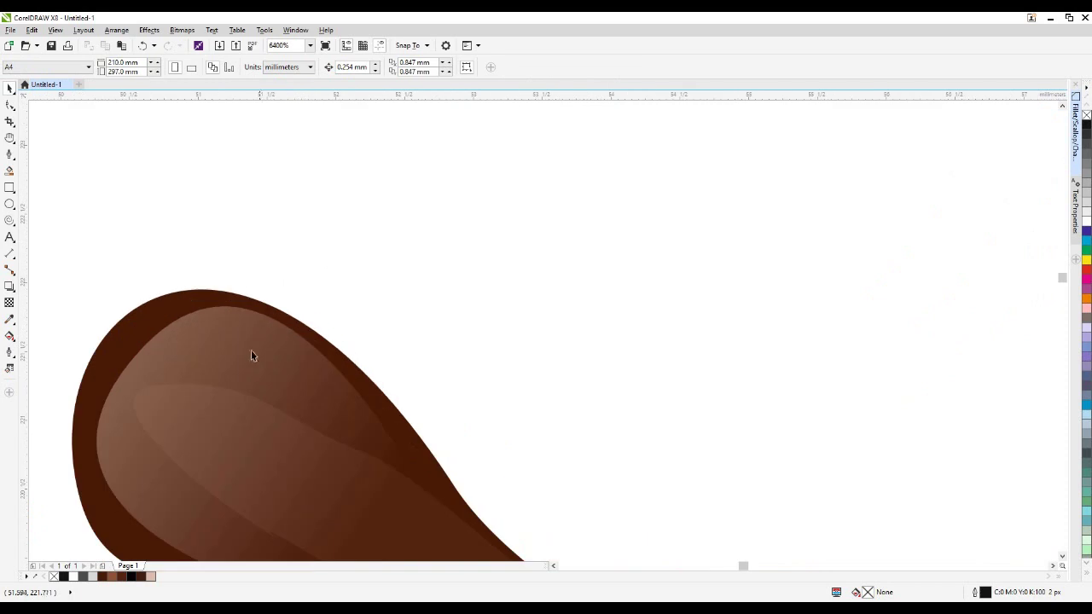
Draw a curve about 21.7 mm long along the splash's upper edge, between the rounded knob and the upright tendril
click(229, 360)
scroll(267, 249, down, 3)
click(487, 267)
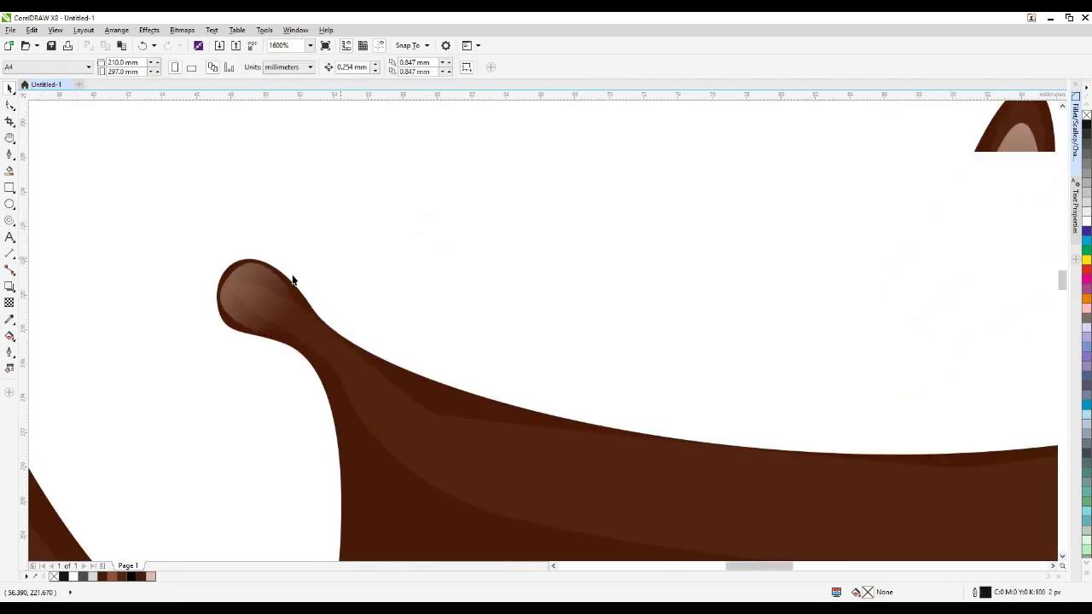
scroll(491, 291, down, 1)
scroll(490, 294, up, 1)
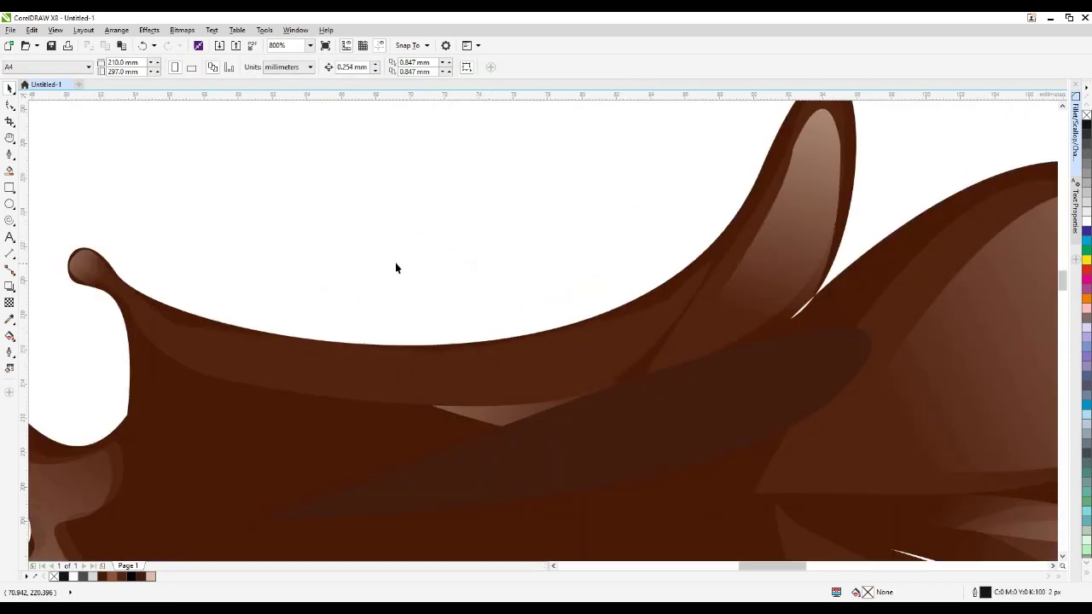
click(10, 155)
scroll(185, 341, up, 1)
click(138, 280)
drag(894, 353, 982, 305)
scroll(673, 369, down, 1)
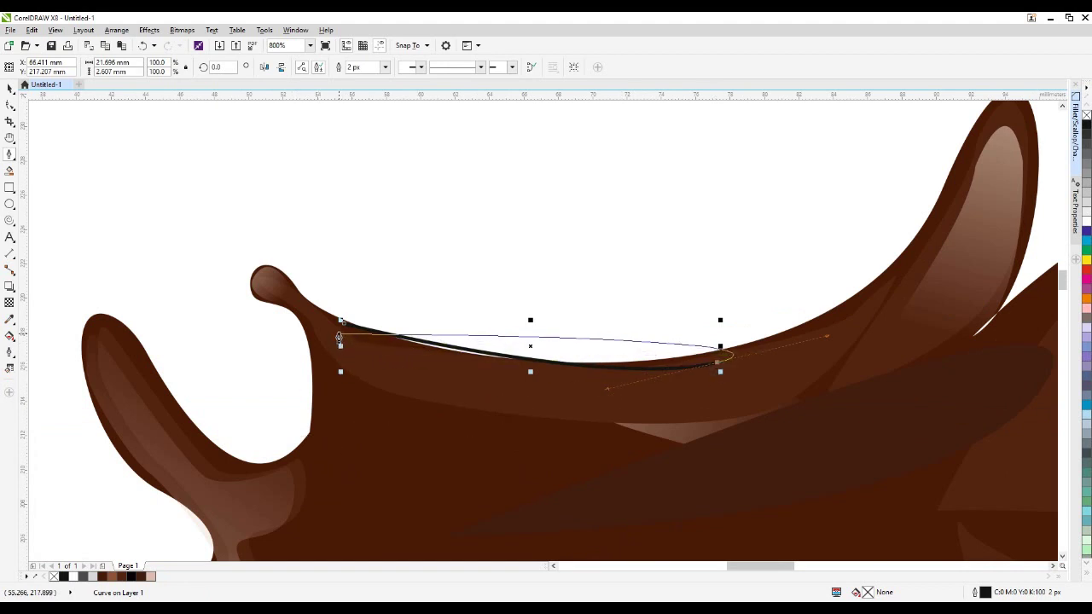
drag(342, 324, 457, 422)
drag(348, 441, 349, 442)
key(ctrl+z)
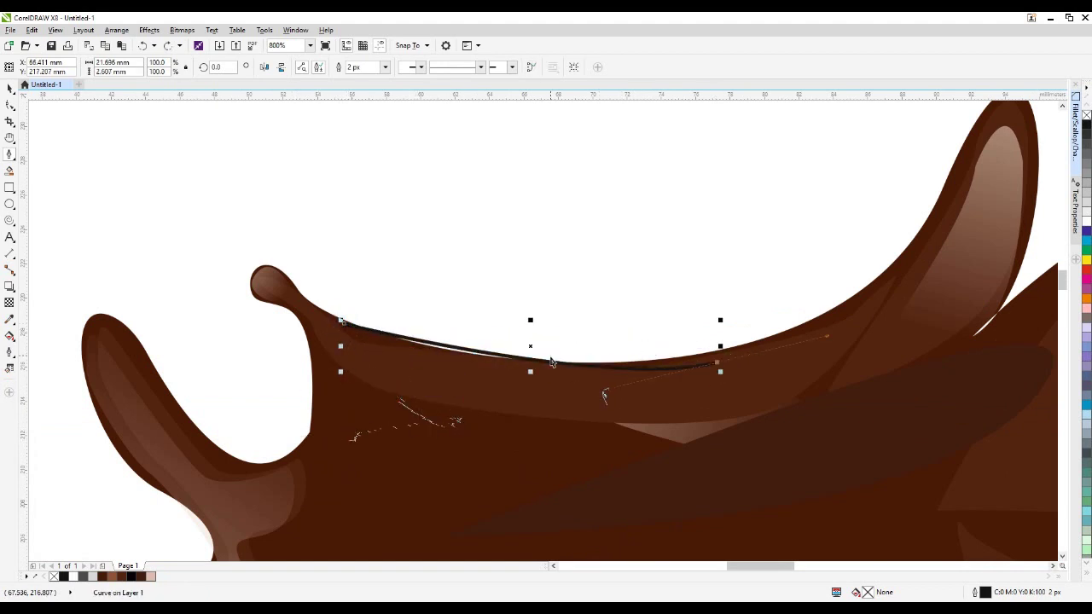
Close the curve into a thin sliver and bend its upper side down so it follows the inside of the splash's upper edge
click(719, 365)
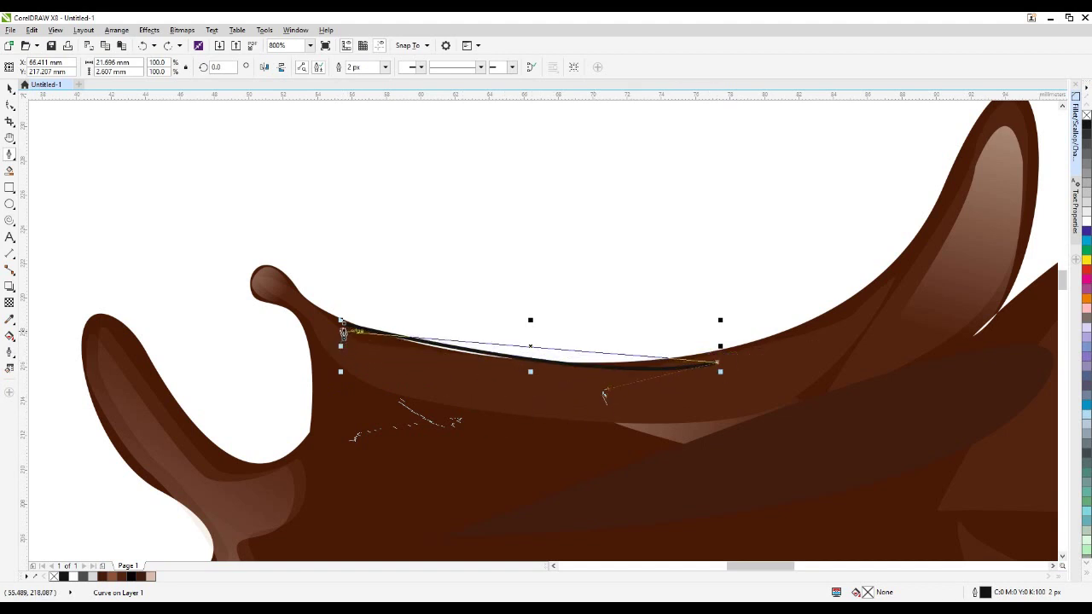
drag(341, 324, 450, 418)
scroll(484, 375, up, 1)
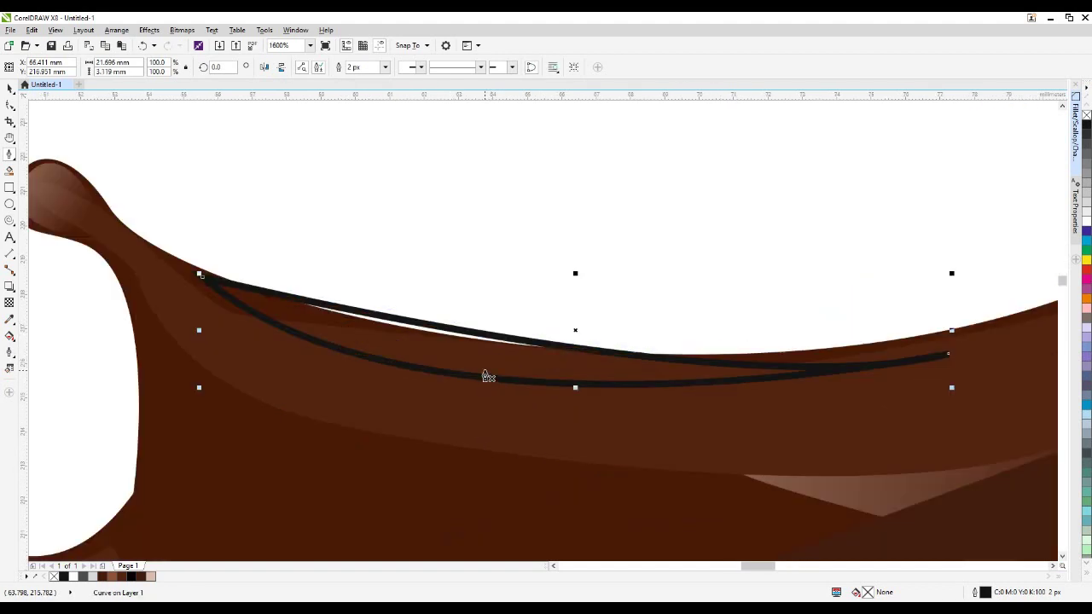
click(9, 104)
drag(274, 175, 316, 349)
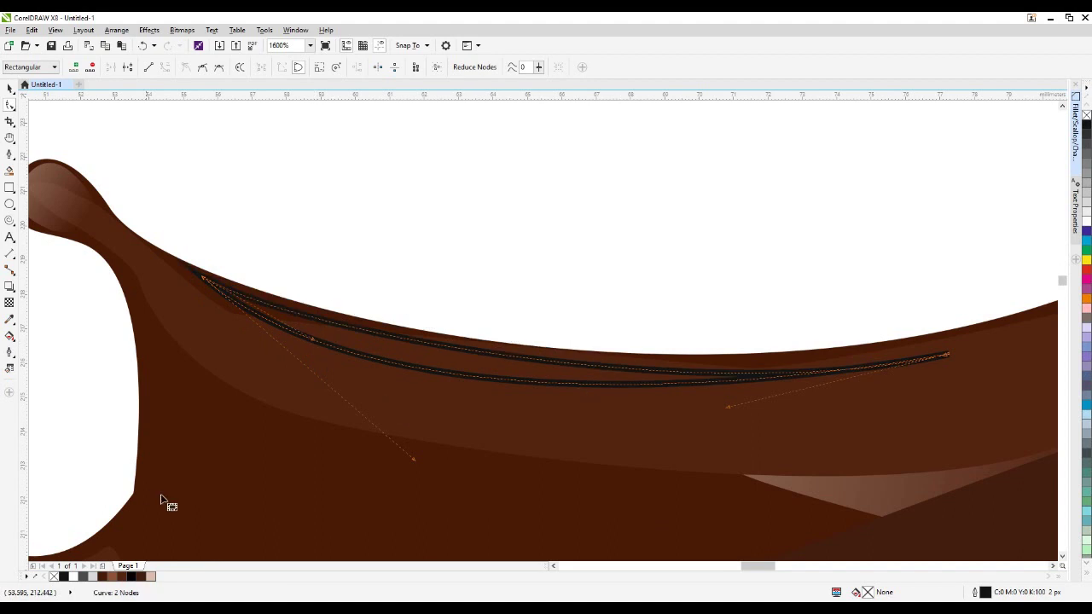
Give the sliver a beige fill without outline and a linear transparency, starting above the splash's edge and fading out downward
right_click(1086, 115)
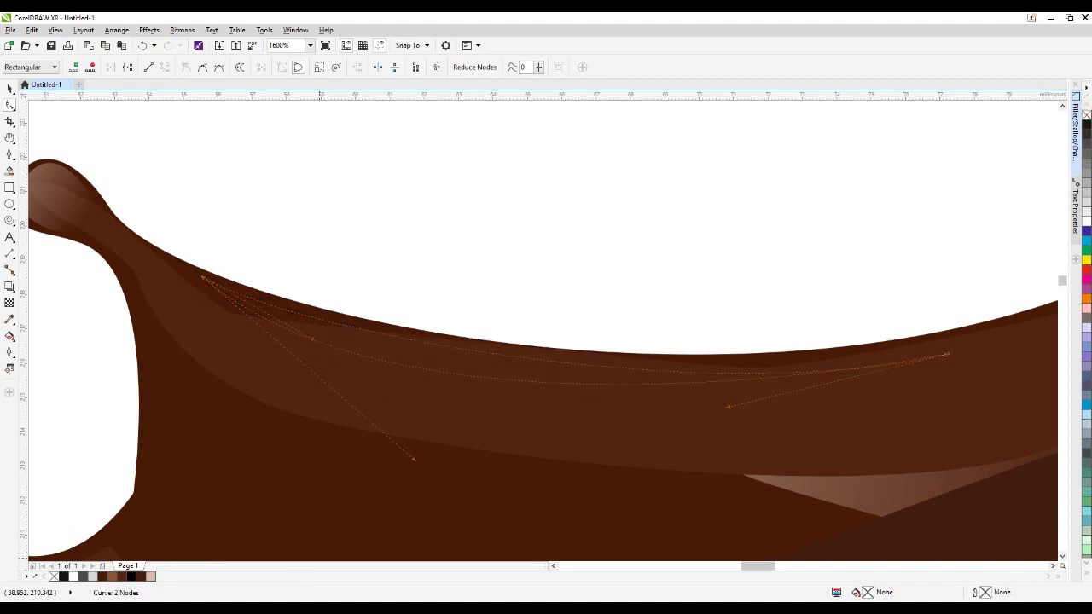
click(151, 577)
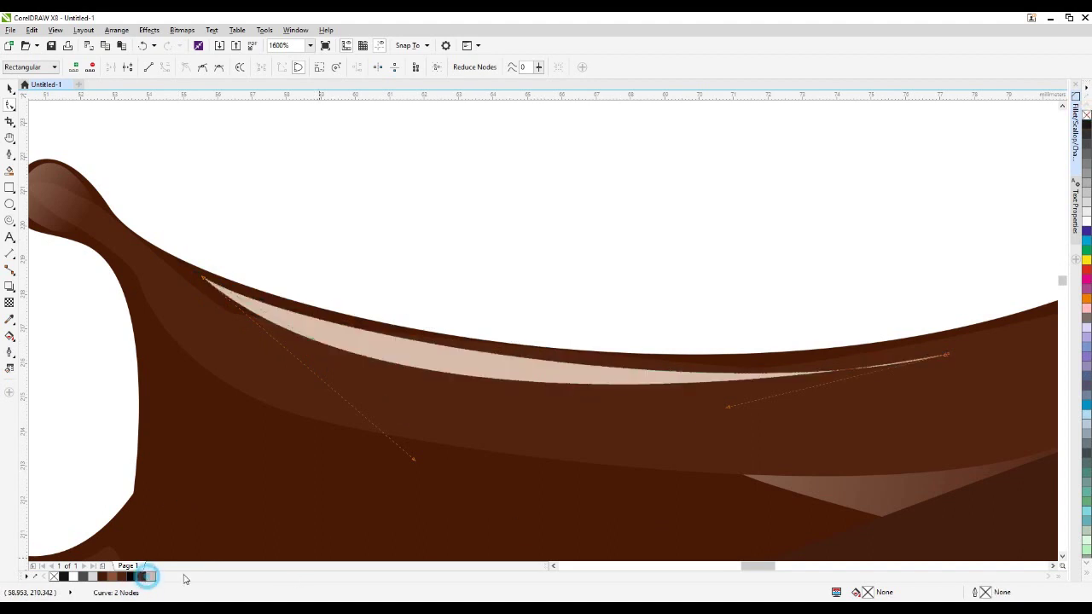
click(10, 303)
drag(443, 267, 421, 401)
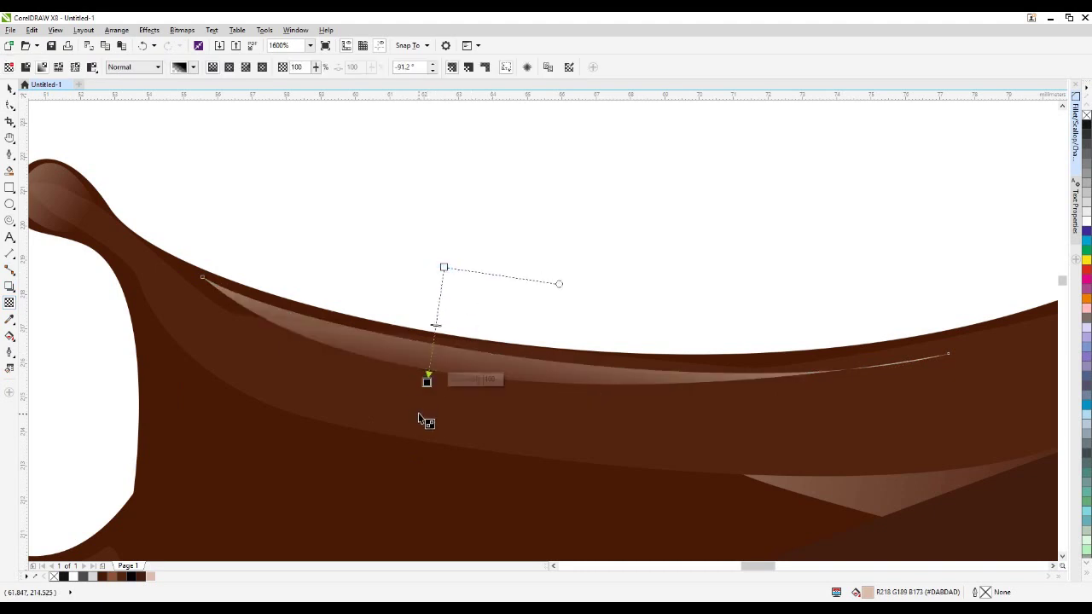
drag(444, 268, 441, 340)
drag(426, 378, 431, 359)
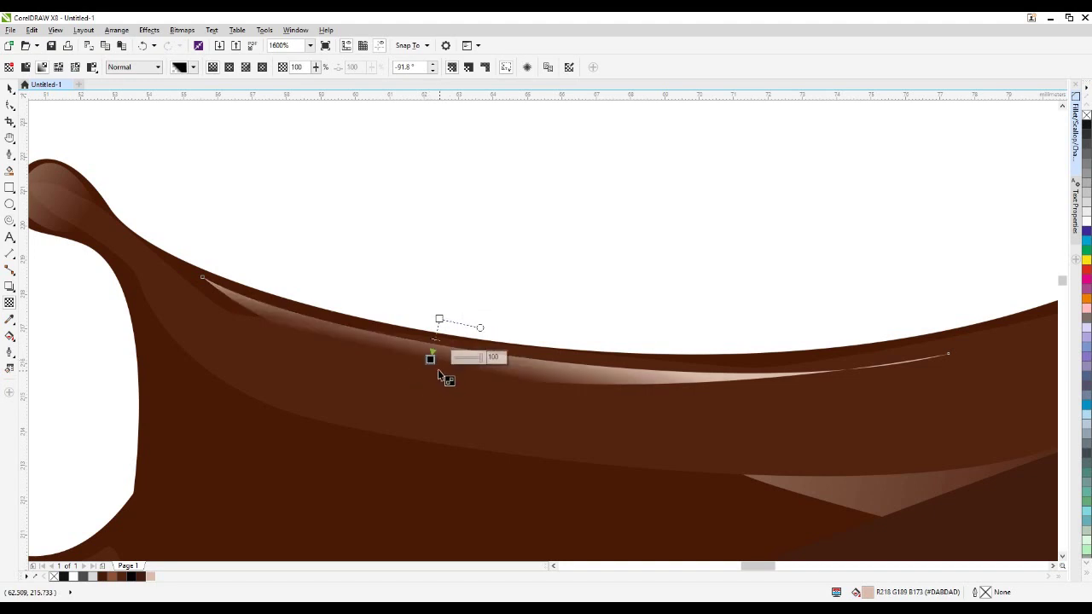
drag(441, 316, 450, 263)
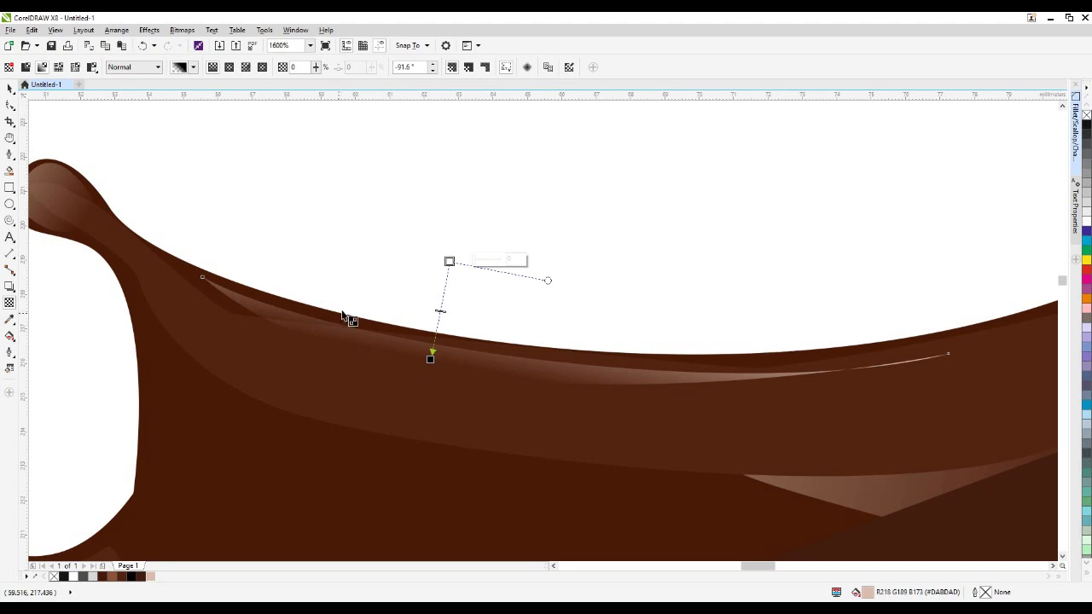
scroll(383, 307, down, 1)
click(10, 91)
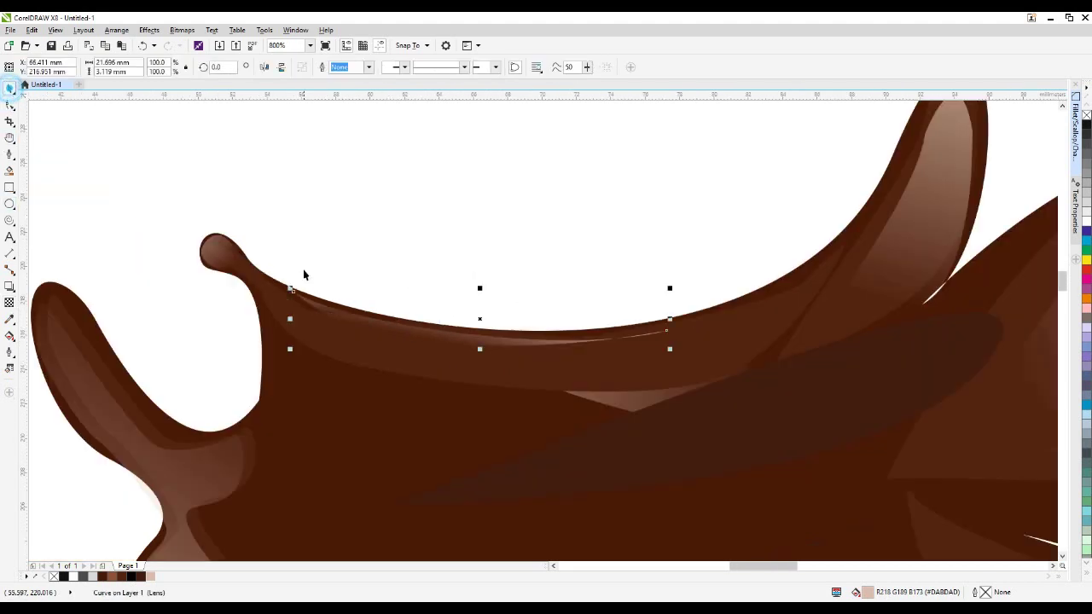
scroll(302, 278, down, 1)
click(437, 192)
Duplicate the large beige highlight in the middle right lobe at about 80% size, about 18.1 by 8 mm, inside the original
scroll(283, 311, down, 1)
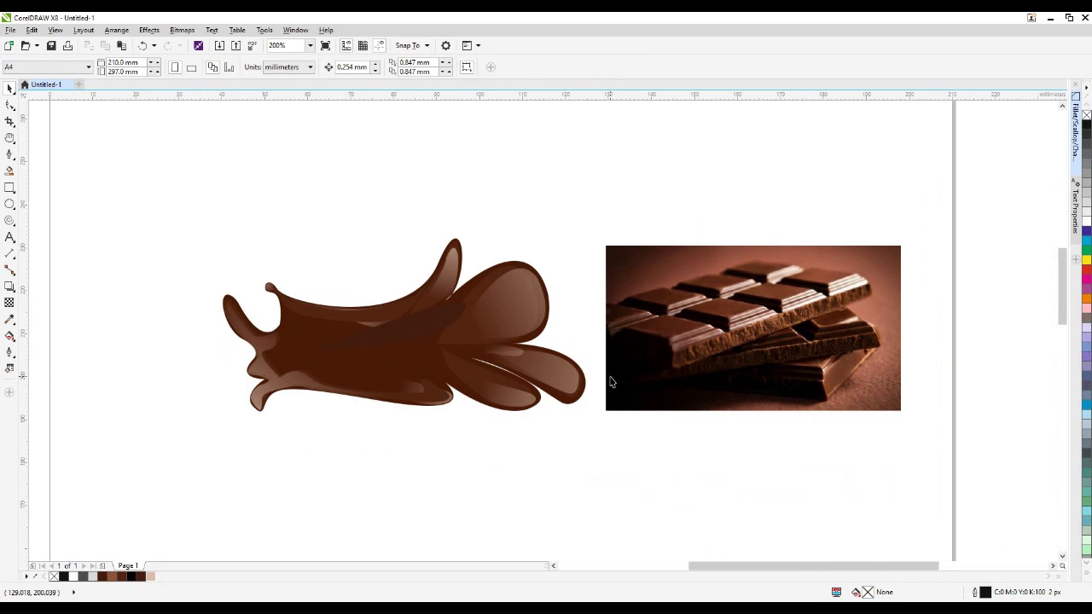
scroll(610, 382, up, 1)
click(551, 468)
click(517, 383)
scroll(526, 384, up, 1)
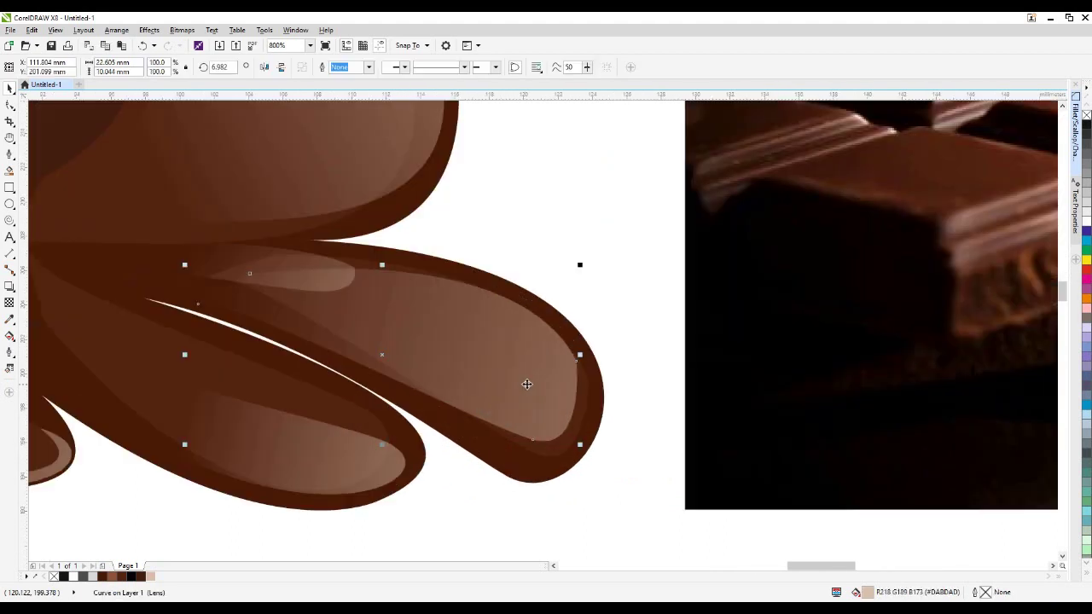
scroll(535, 380, down, 1)
scroll(530, 375, up, 1)
click(531, 374)
drag(567, 261, 487, 293)
drag(431, 361, 522, 362)
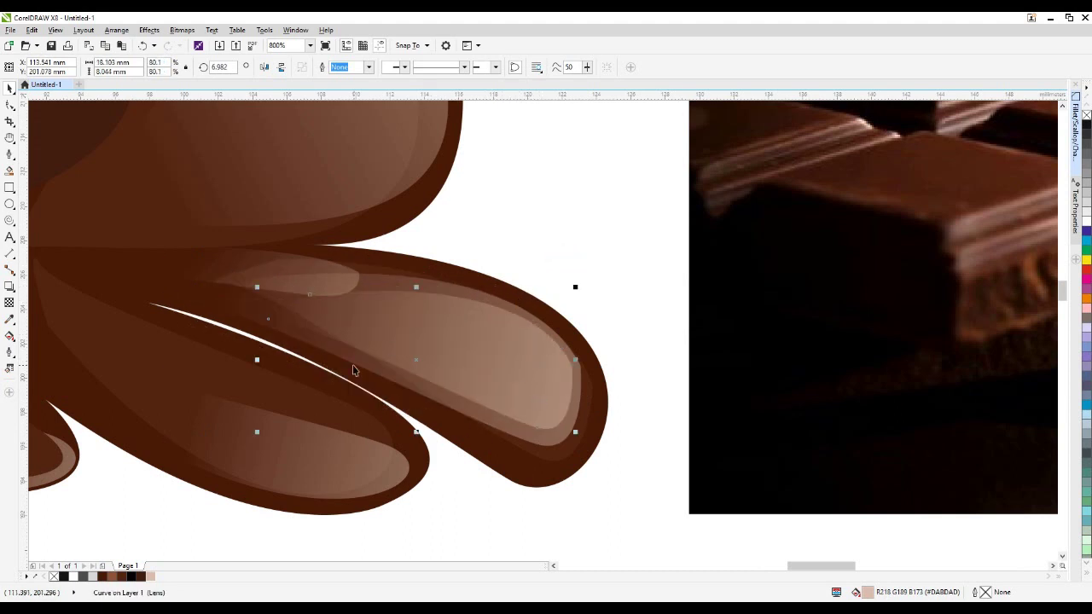
Redirect the duplicate highlight's linear transparency so it starts below the lobe's lower edge and fades out upward to mid-lobe
click(9, 303)
drag(414, 370, 440, 303)
drag(414, 370, 433, 431)
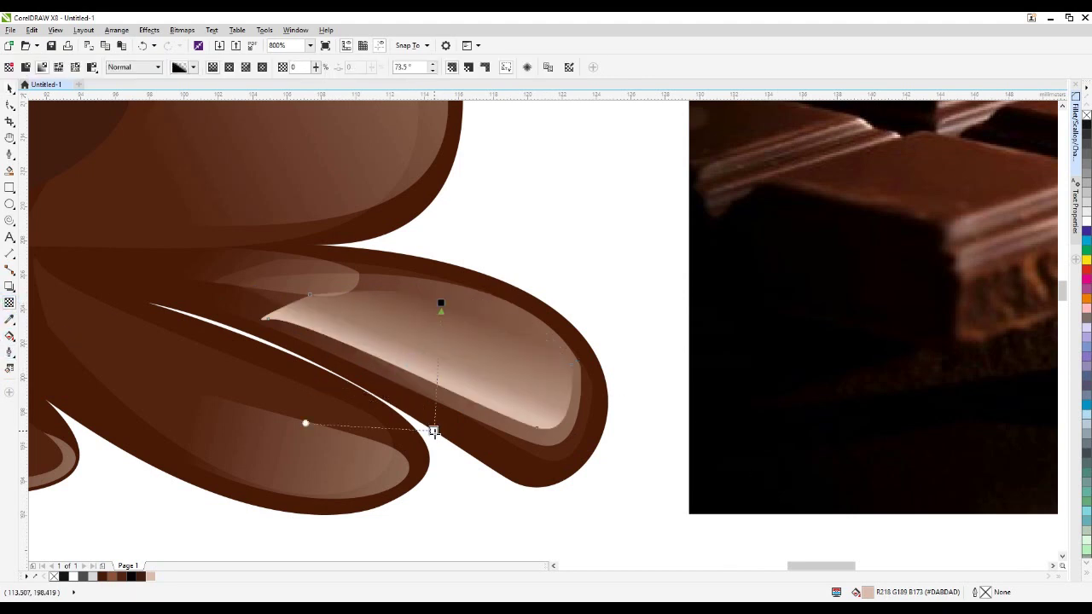
drag(440, 304, 437, 364)
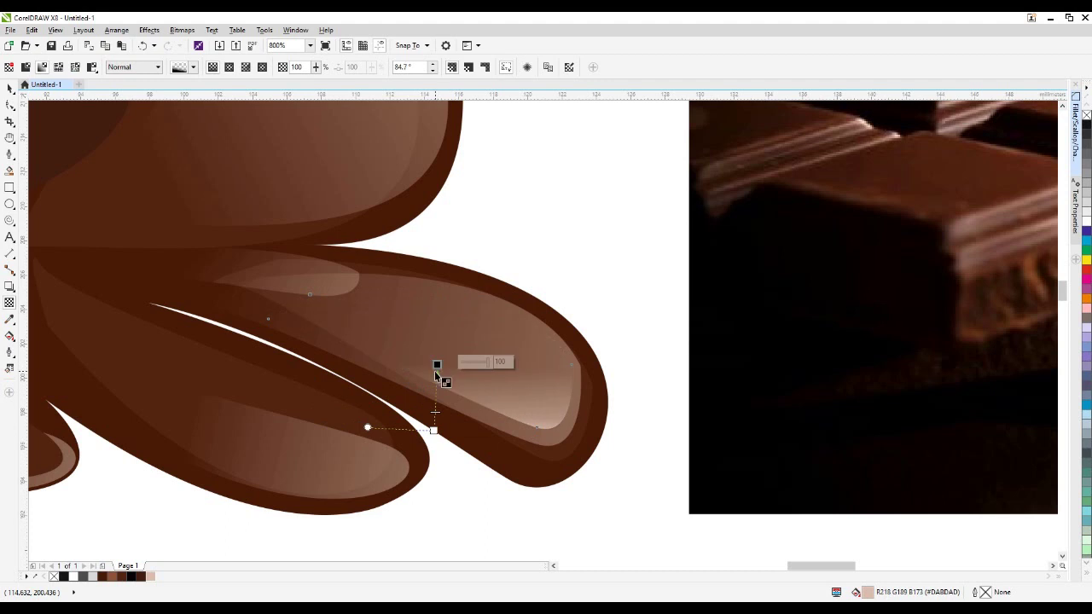
Move the duplicate highlight down and outward so it sits against the lower edge of the middle right lobe's tip
scroll(503, 409, down, 1)
click(9, 104)
scroll(497, 397, up, 1)
drag(514, 400, 518, 405)
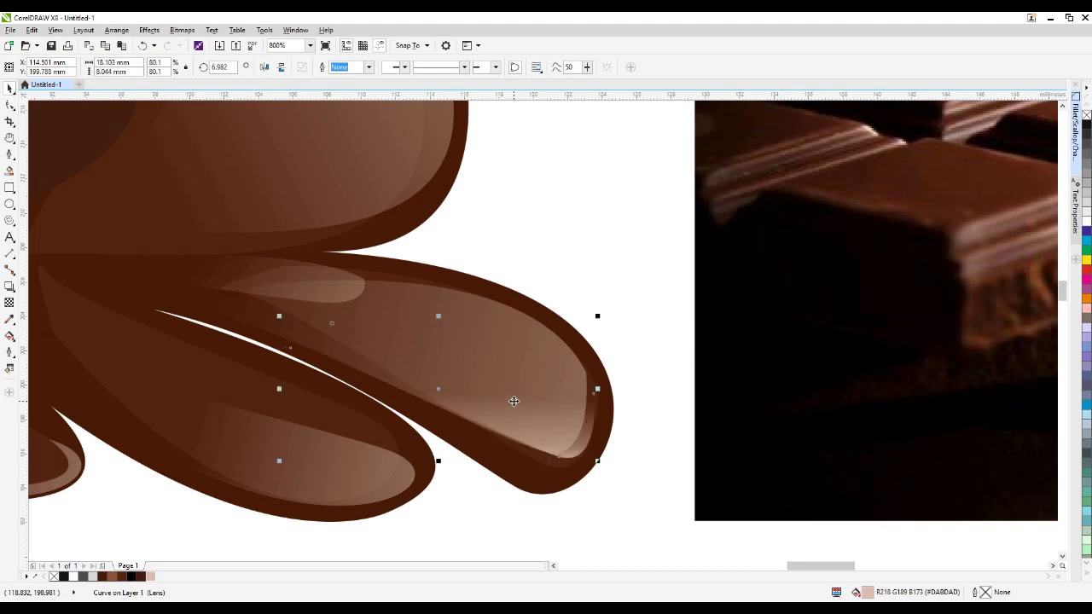
scroll(517, 410, down, 3)
click(370, 494)
scroll(394, 450, up, 2)
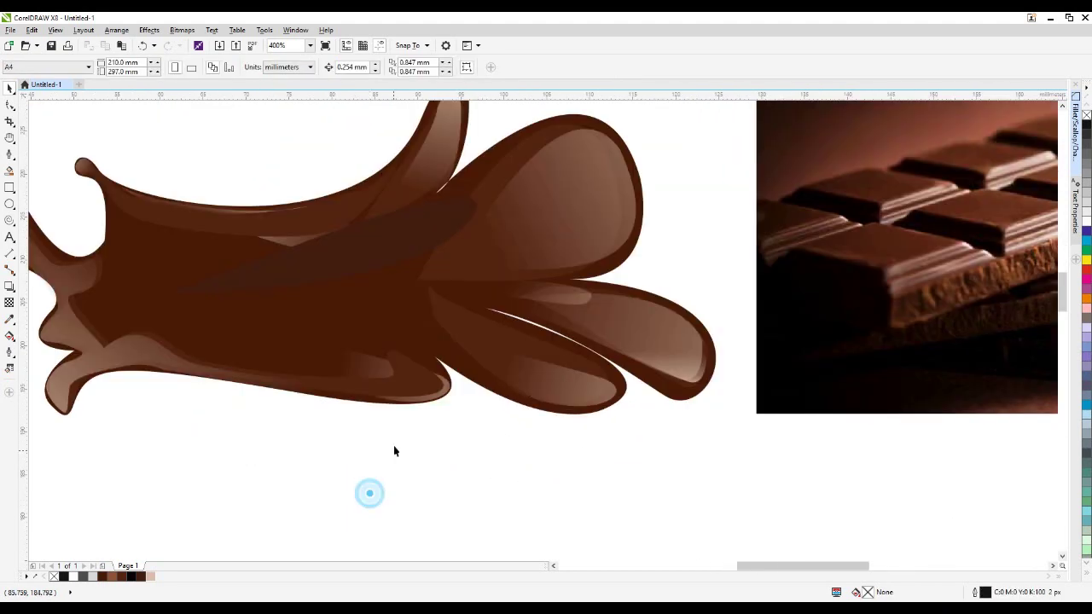
Move the chocolate photo farther away from the splash and deselect it
scroll(394, 447, down, 1)
drag(541, 221, 889, 459)
drag(705, 338, 770, 321)
click(593, 226)
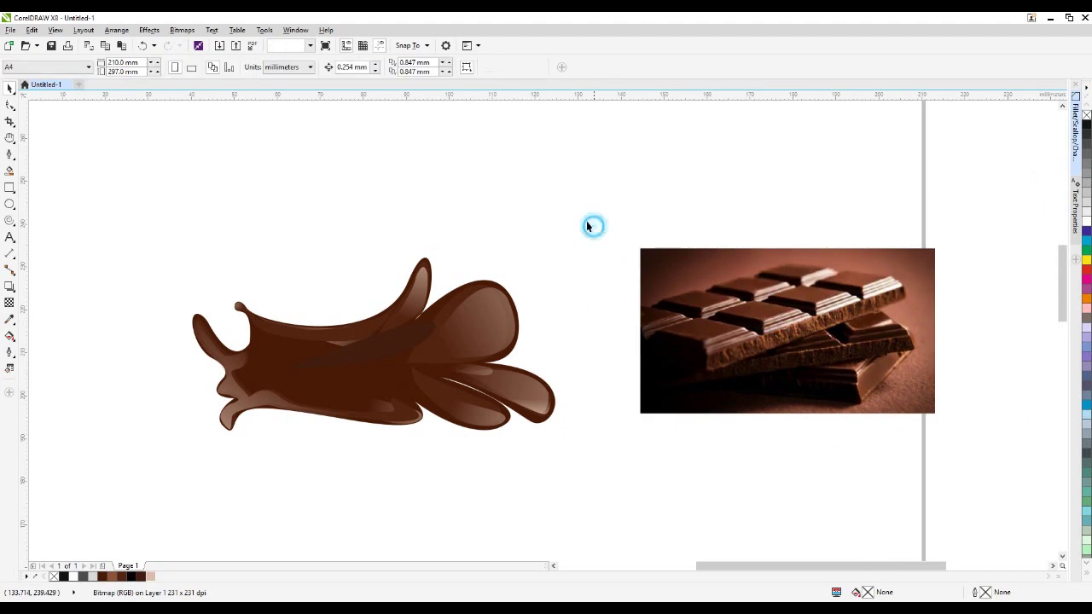
click(587, 226)
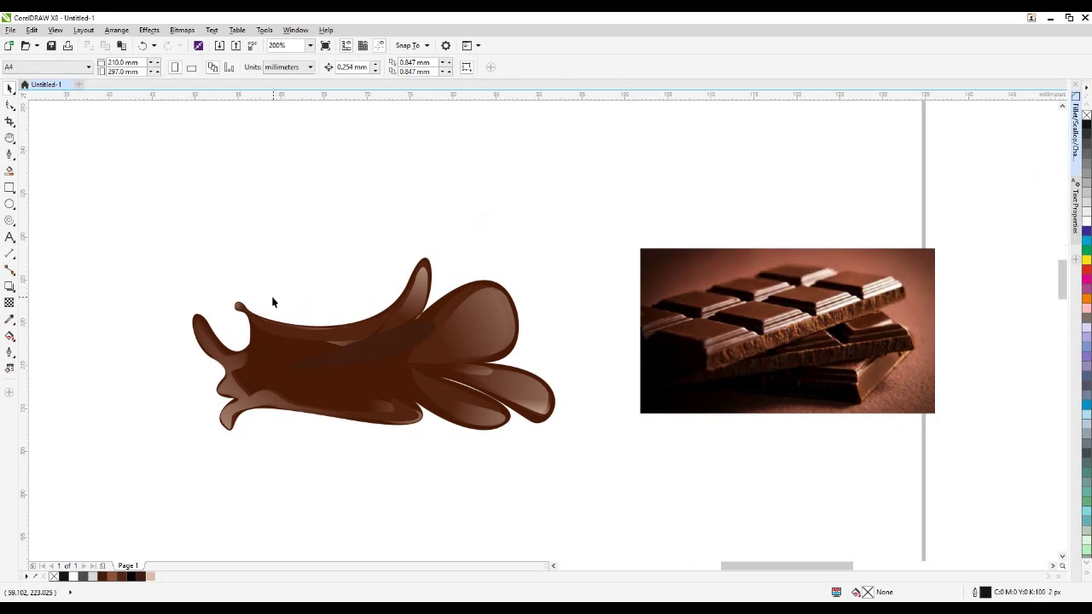
Draw a closed teardrop outline about 6.7 by 4 mm above the splash's upper edge near the rounded knob
scroll(274, 298, up, 1)
click(9, 156)
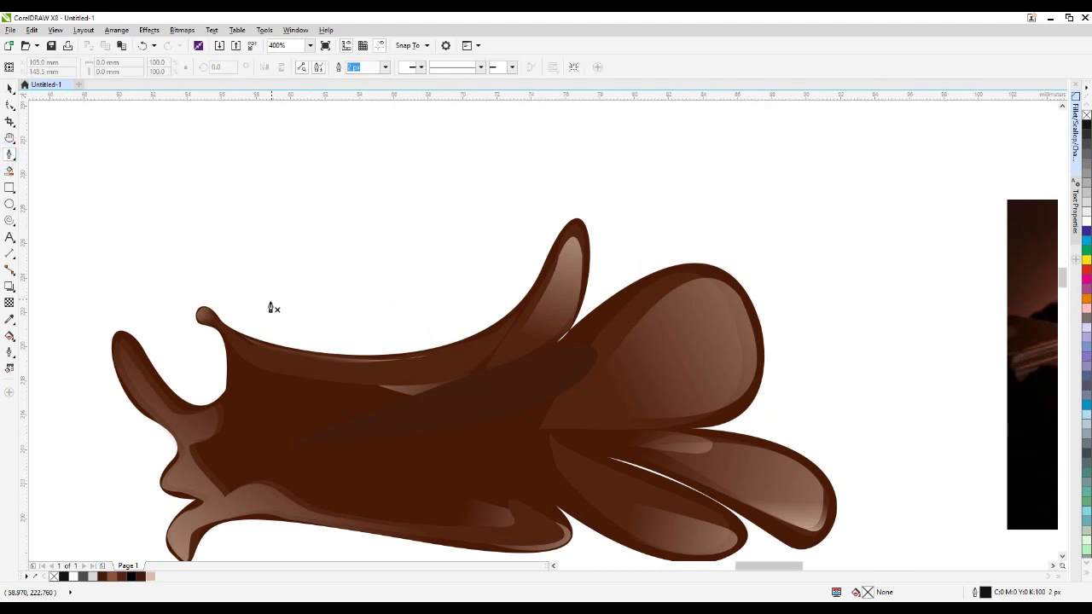
scroll(273, 307, up, 1)
click(216, 319)
drag(239, 294, 300, 314)
click(238, 294)
drag(321, 353, 388, 354)
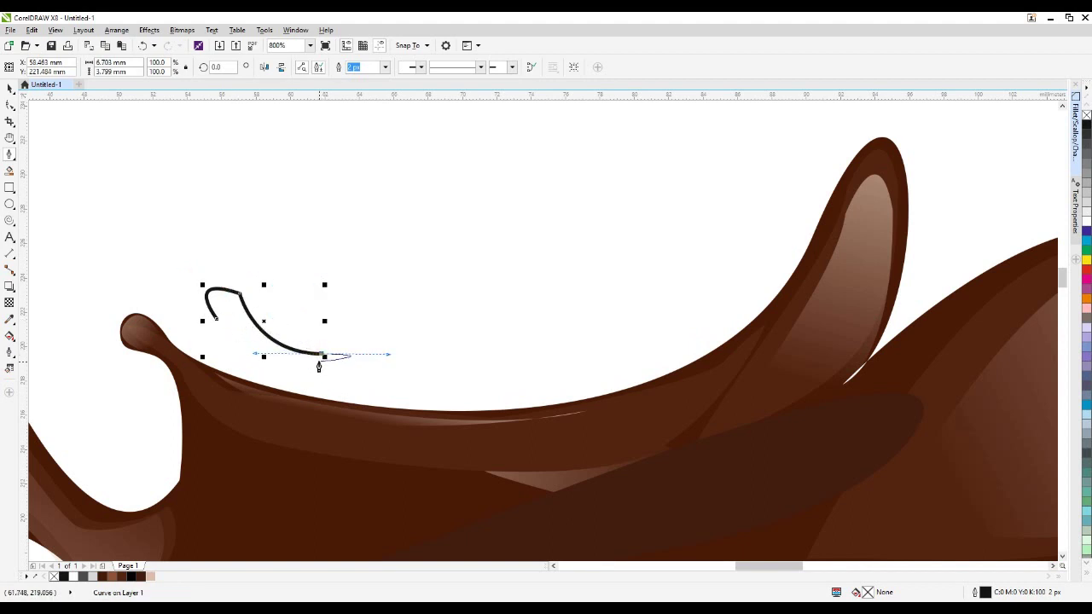
mouse_move(215, 316)
mouse_down()
mouse_move(290, 395)
mouse_move(256, 358)
mouse_up()
scroll(256, 358, up, 2)
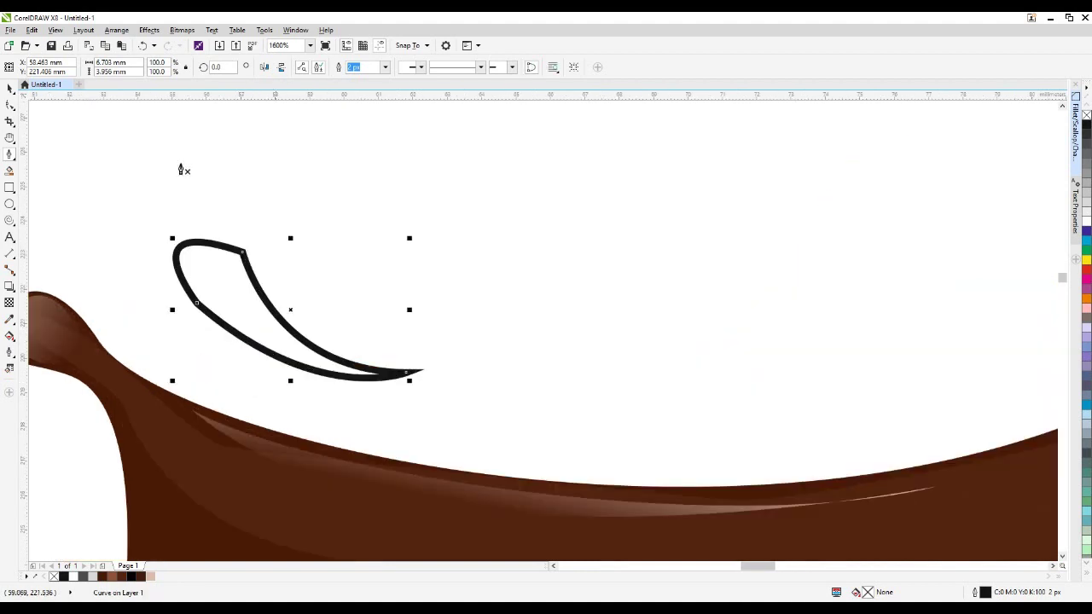
Add nodes on the teardrop's blunt end and inner side, and delete the sharp corner node between them
click(11, 103)
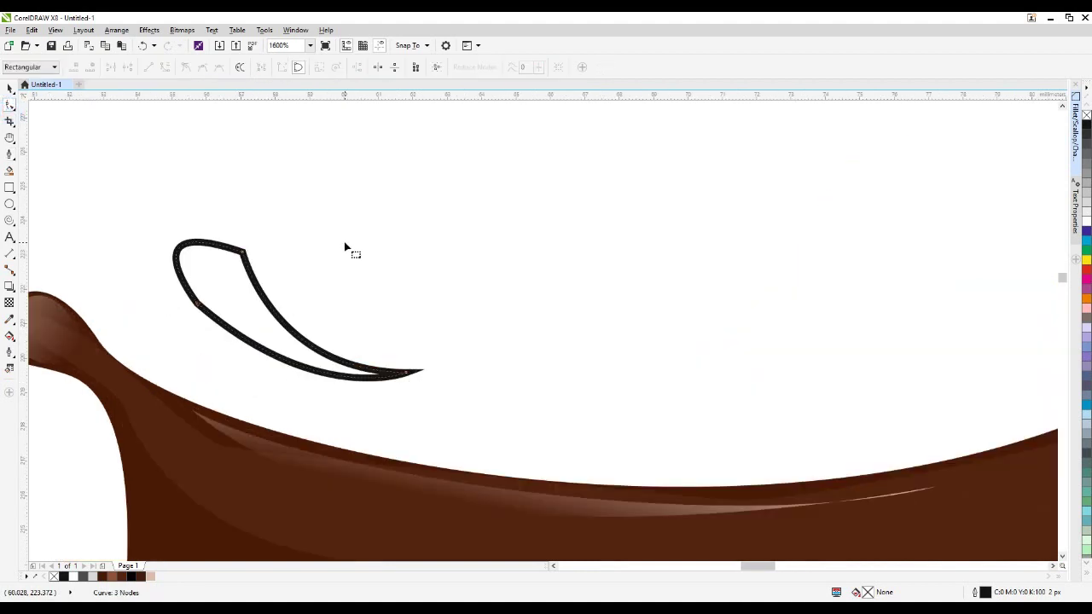
click(245, 250)
scroll(230, 246, up, 2)
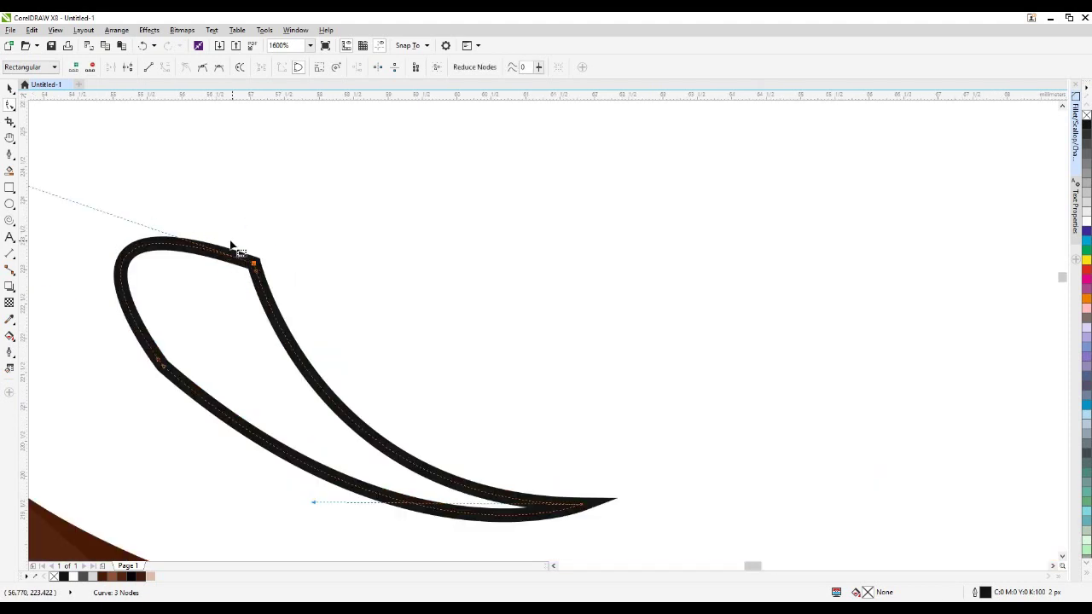
double_click(181, 246)
click(284, 325)
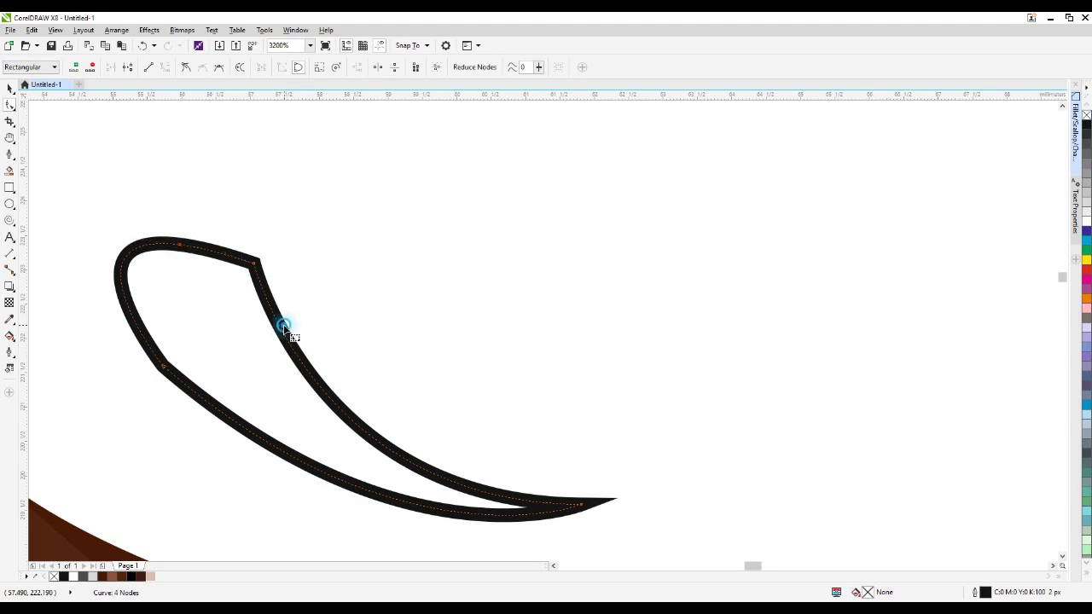
double_click(281, 324)
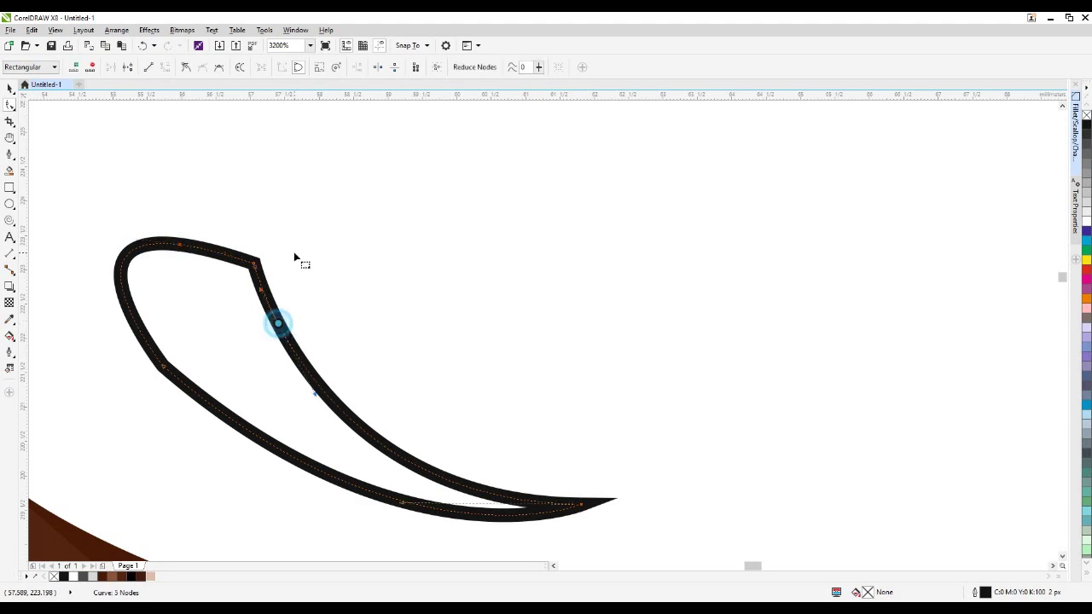
click(92, 67)
Round the teardrop's blunt end with its top node and handles, and delete the corner node on its outer side
click(179, 246)
drag(179, 246, 189, 224)
drag(280, 233, 244, 237)
click(164, 376)
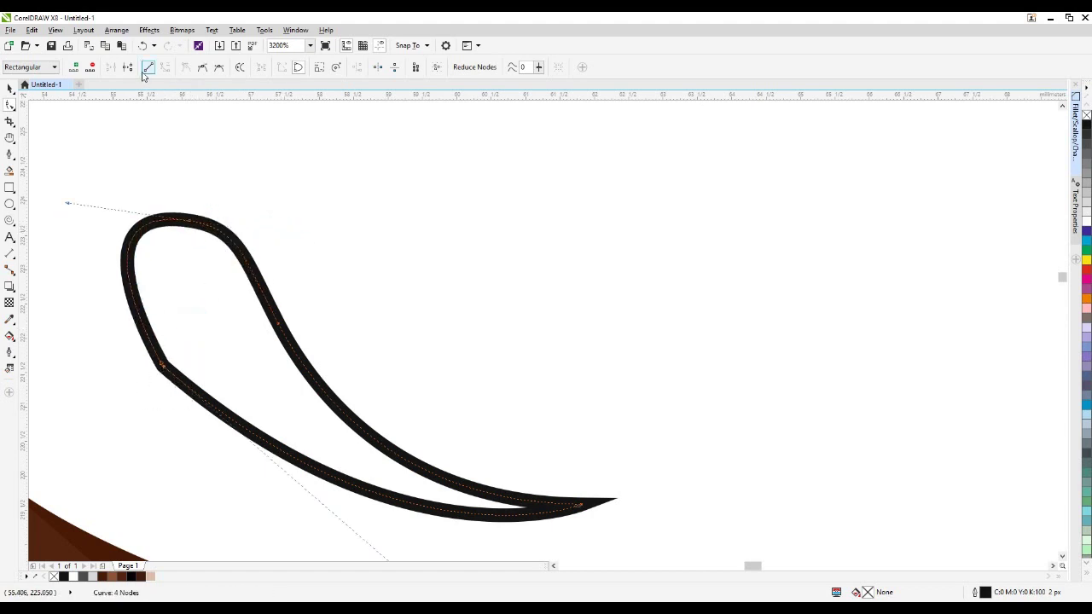
click(92, 67)
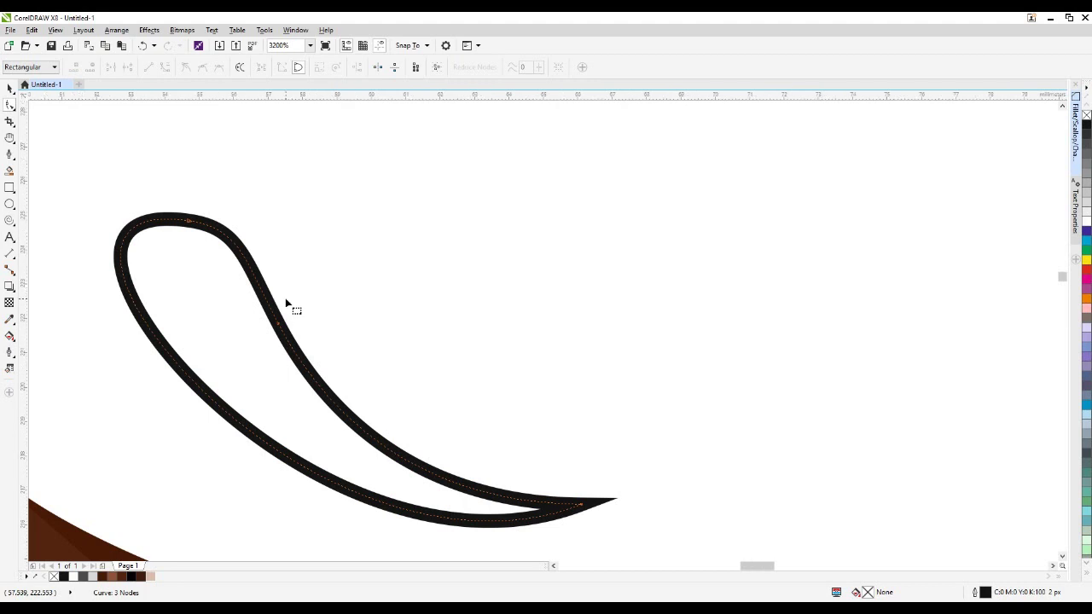
Move the teardrop's inner-side and top nodes outward and adjust the lower curve handle to form a slimmer, curved neck
scroll(287, 311, down, 1)
drag(282, 316, 246, 340)
drag(241, 218, 178, 169)
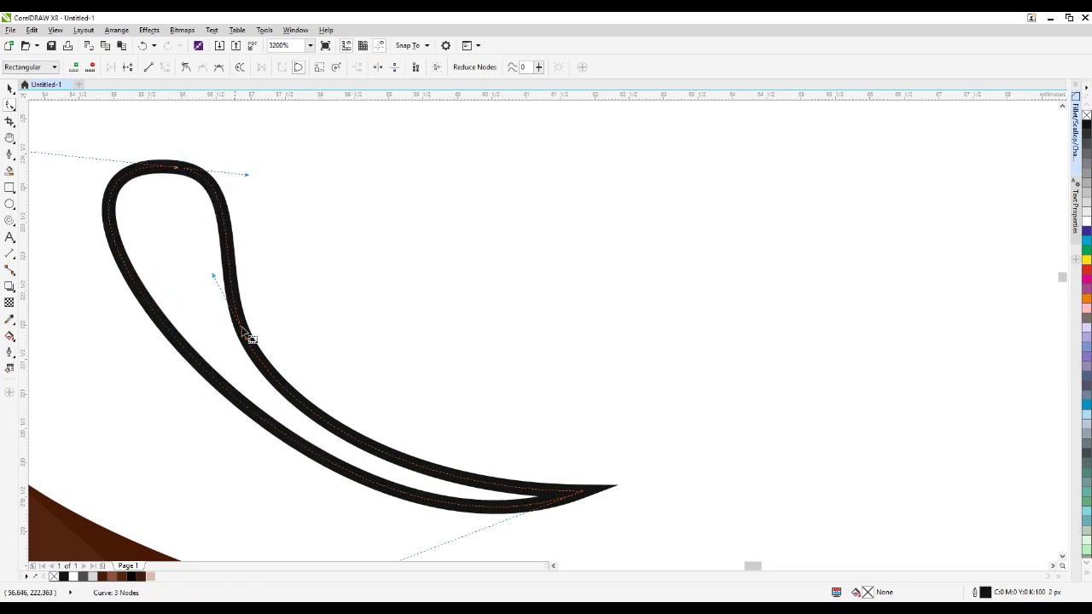
drag(247, 339, 231, 349)
click(509, 502)
mouse_move(408, 497)
mouse_down()
mouse_move(407, 480)
mouse_move(380, 492)
mouse_up()
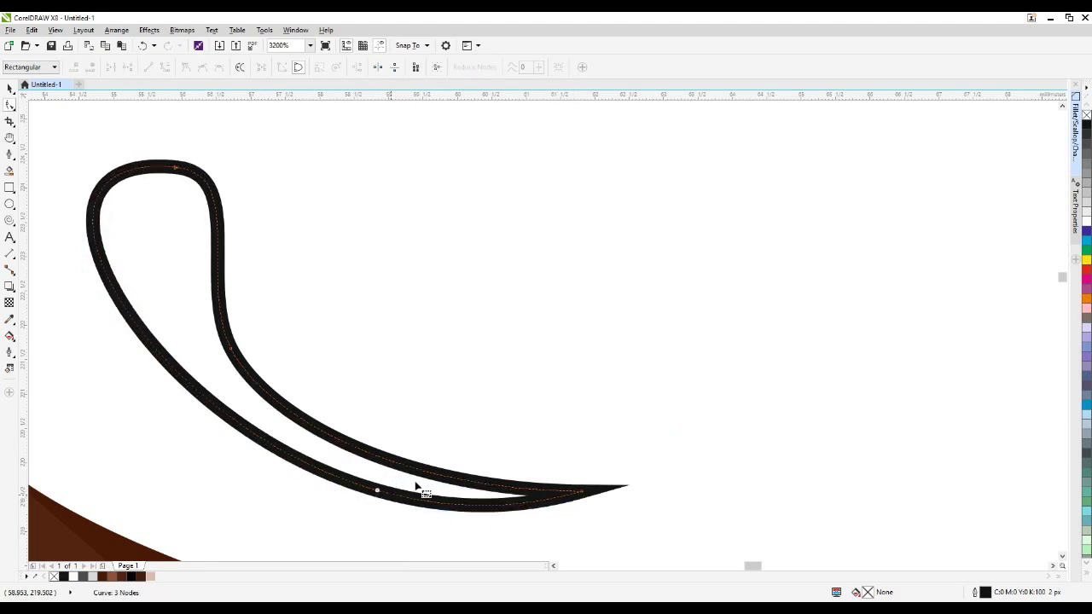
Pull the teardrop's pointed tip toward its rounded end, shortening the shape to about 5.1 by 4.5 mm
scroll(470, 442, down, 1)
scroll(475, 442, down, 1)
scroll(476, 450, up, 1)
drag(529, 454, 419, 435)
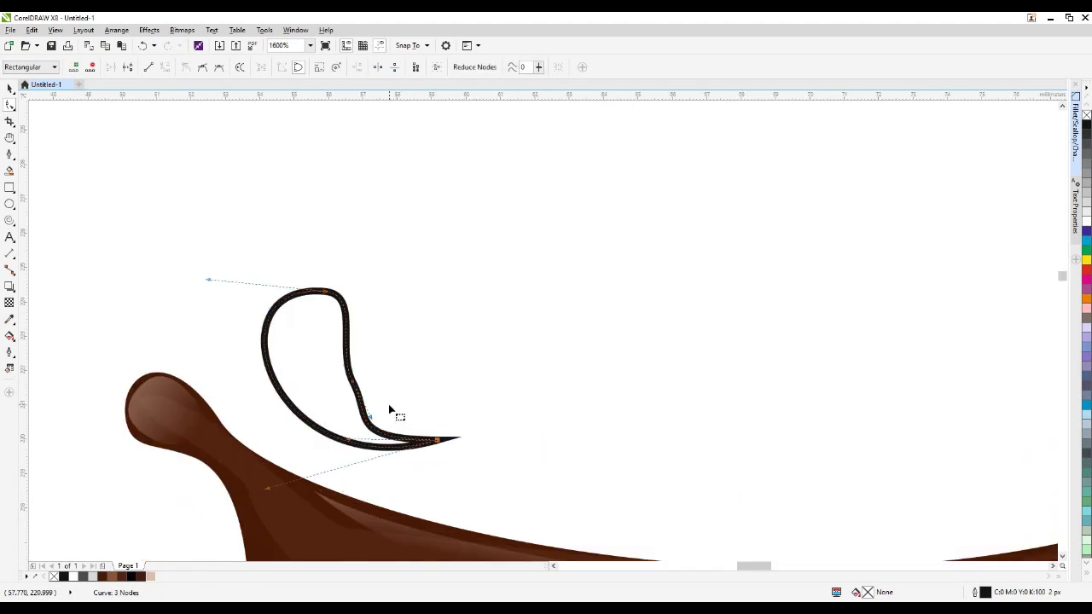
click(10, 87)
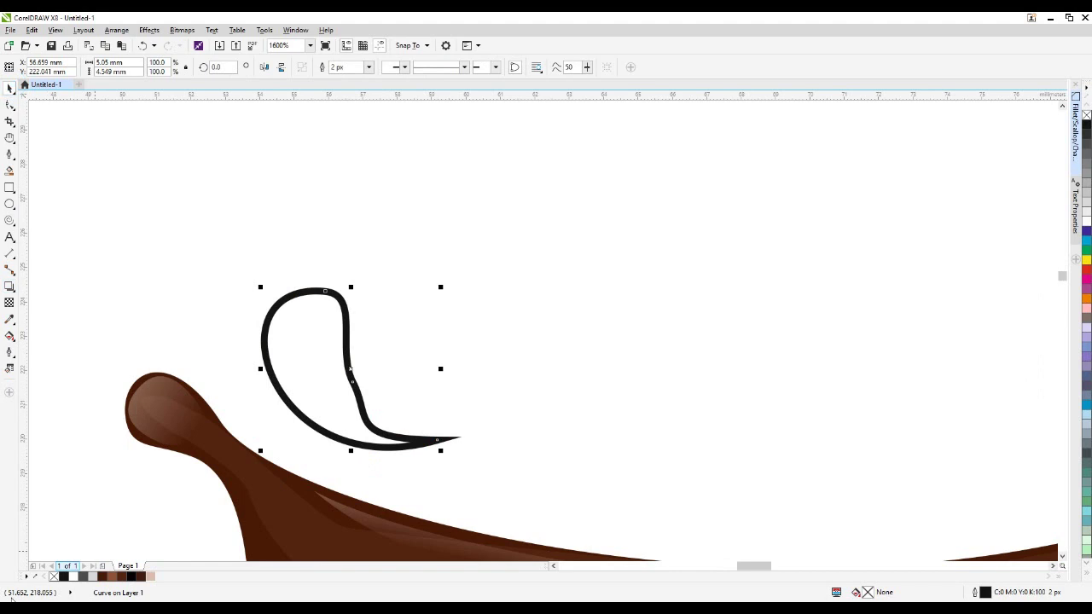
Fill the teardrop with the sampled dark brown #532412 and remove its outline
scroll(153, 538, down, 1)
scroll(160, 504, up, 1)
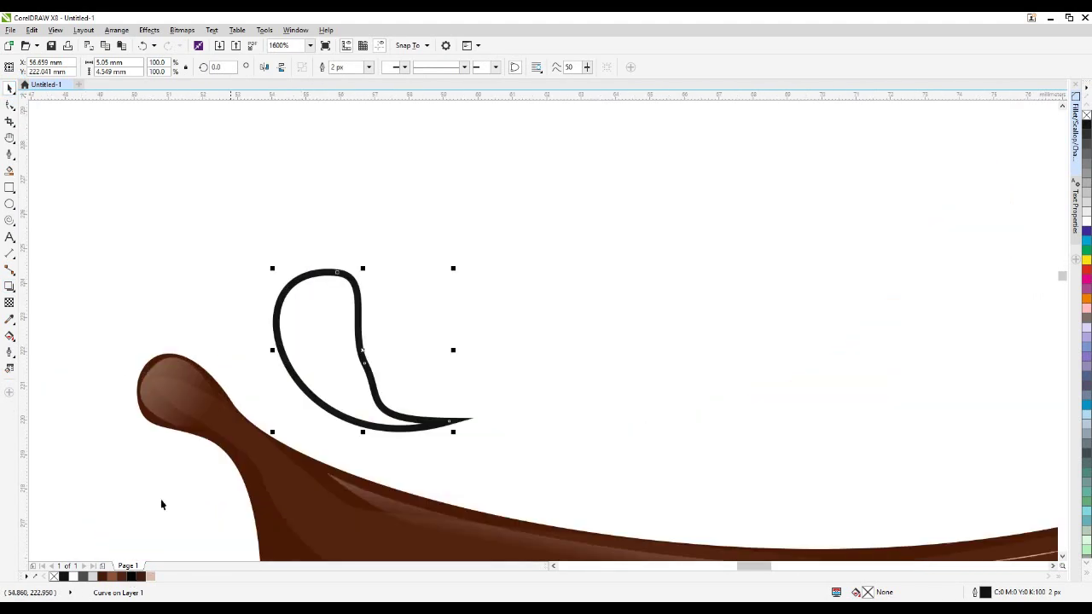
click(120, 578)
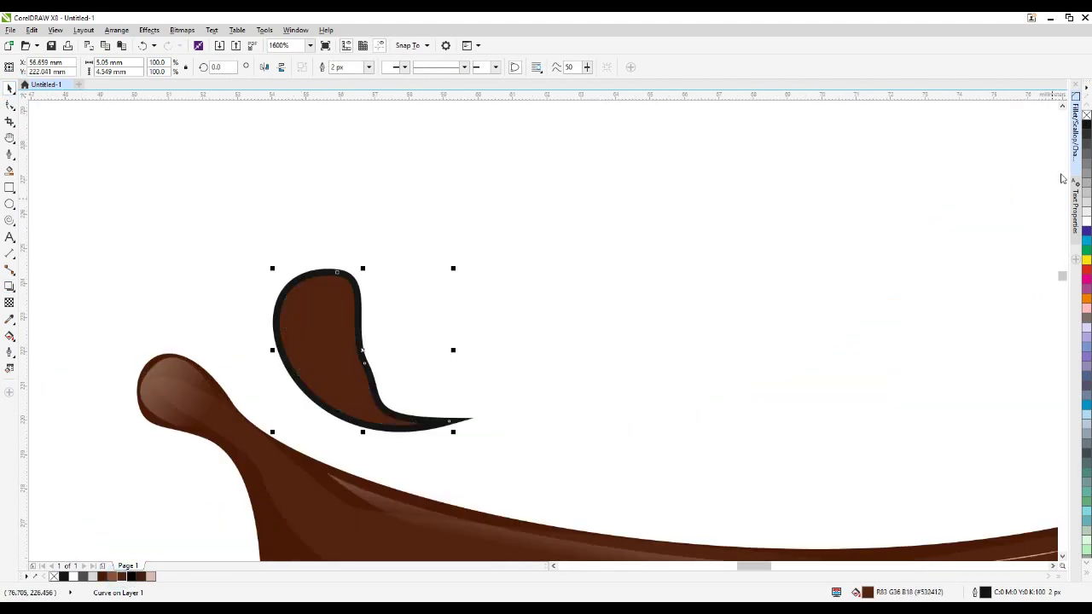
right_click(1086, 117)
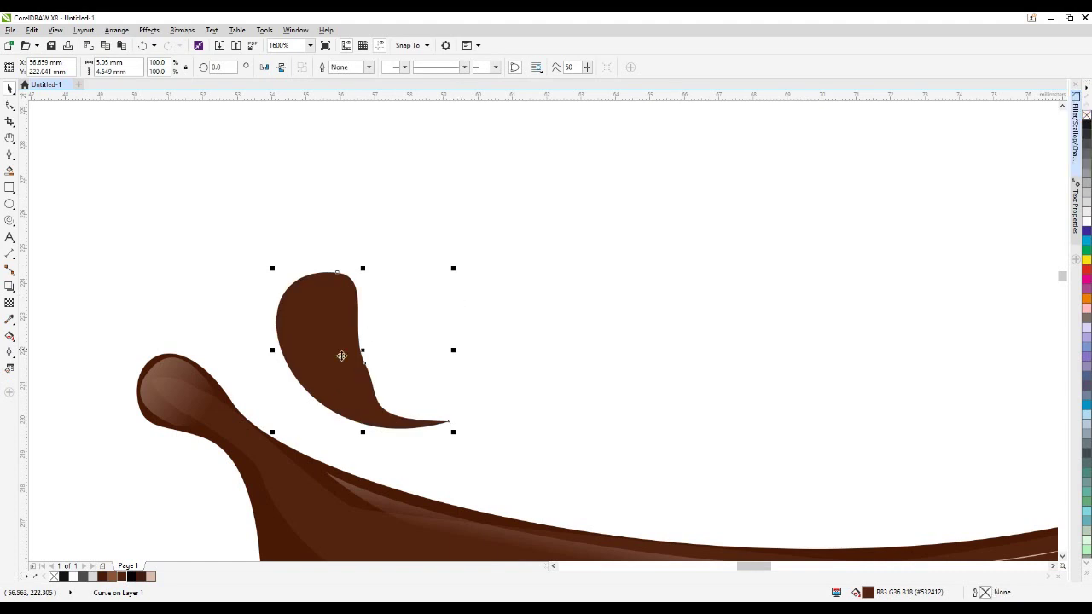
Place a copy of the teardrop scaled to about 64.5% inside the original and fill it with the lighter brown #8F5339
scroll(342, 356, up, 1)
drag(624, 128, 501, 239)
drag(315, 329, 287, 317)
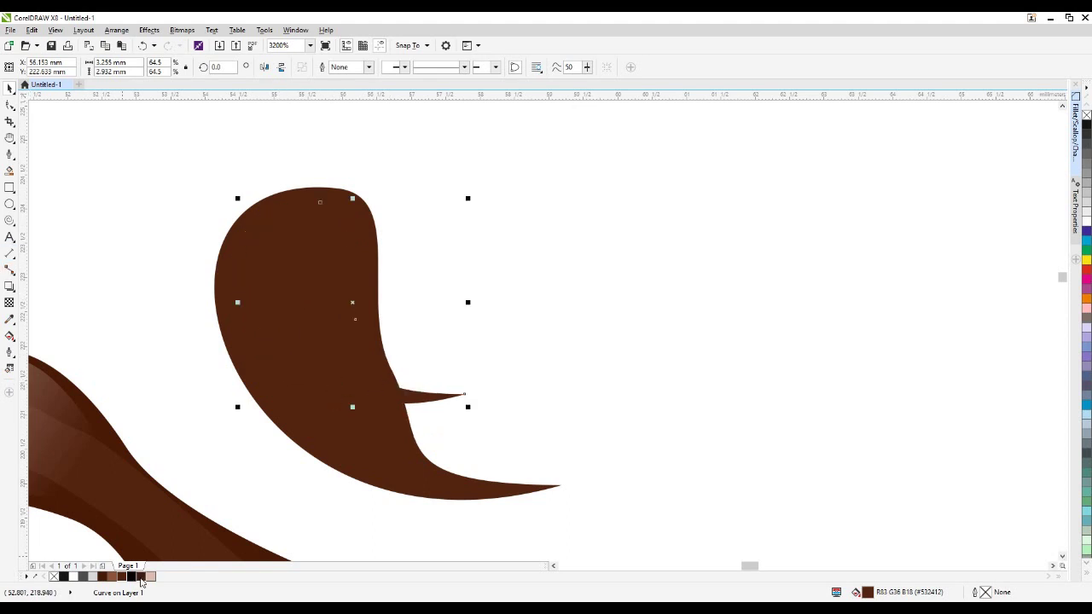
click(116, 580)
click(506, 346)
click(334, 361)
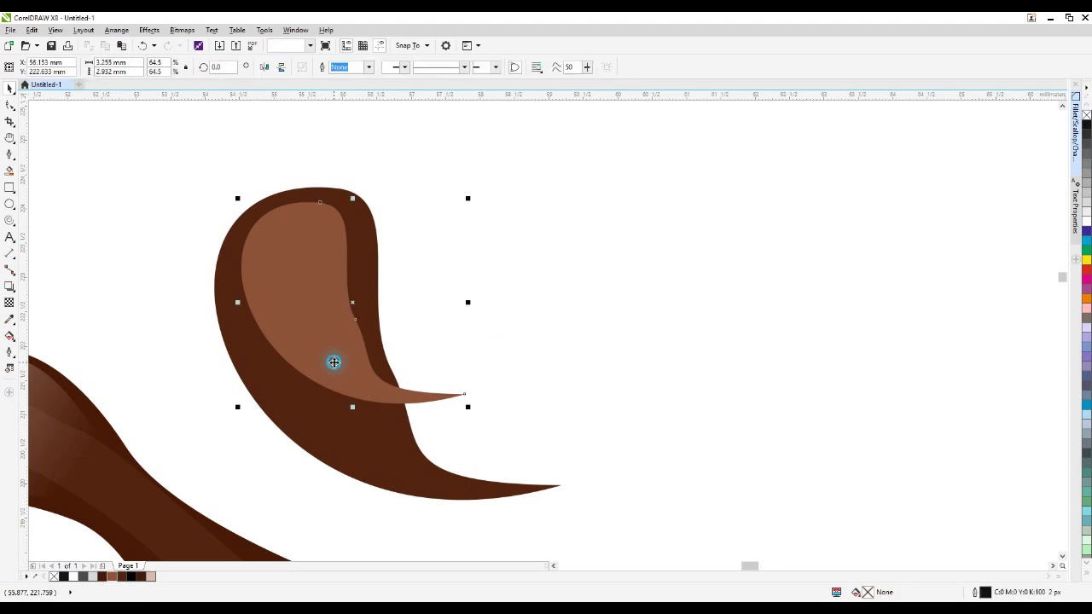
Delete the pointed tip node of the lighter inner shape and move the rounded shape so it sits inside the teardrop
click(10, 107)
drag(465, 395, 443, 432)
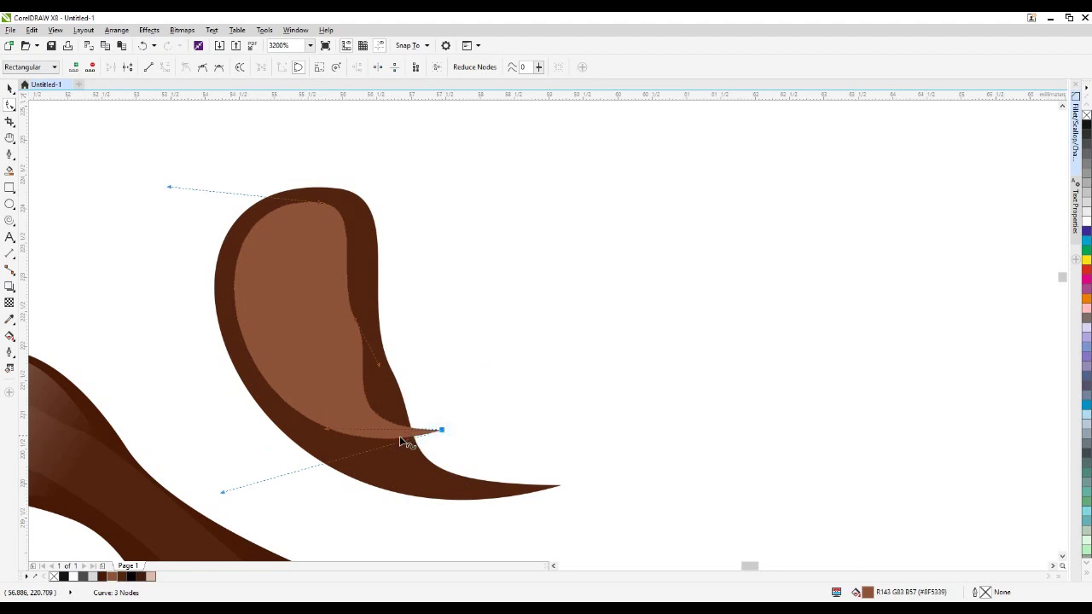
click(92, 67)
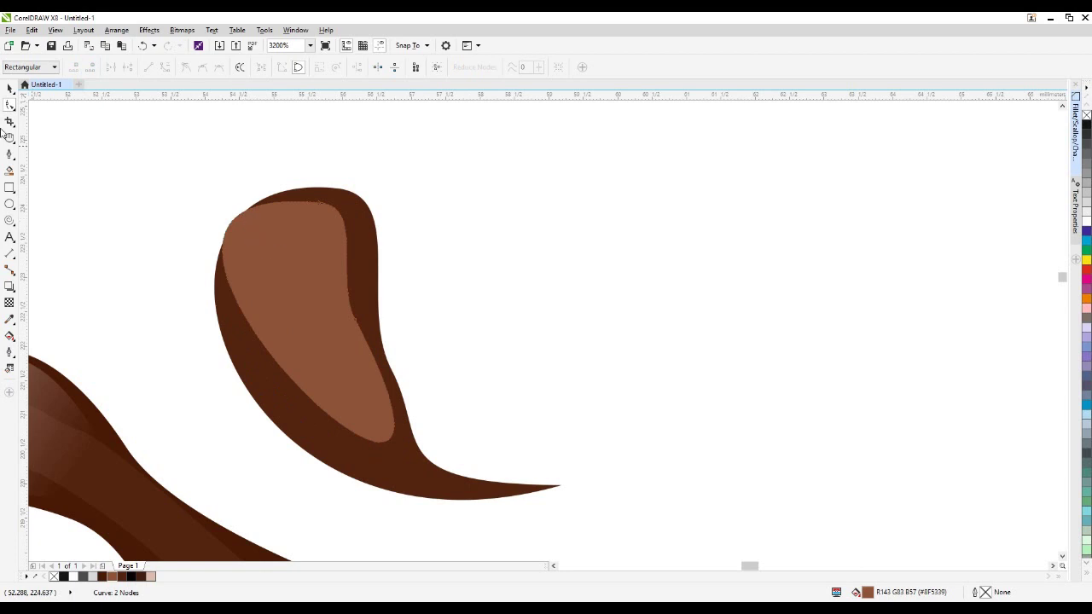
click(9, 89)
drag(284, 294, 298, 310)
click(530, 277)
click(299, 288)
Adjust the lighter shape's top and inner-side nodes to follow the teardrop's contour, making it about 2.3 by 3.9 mm
click(9, 104)
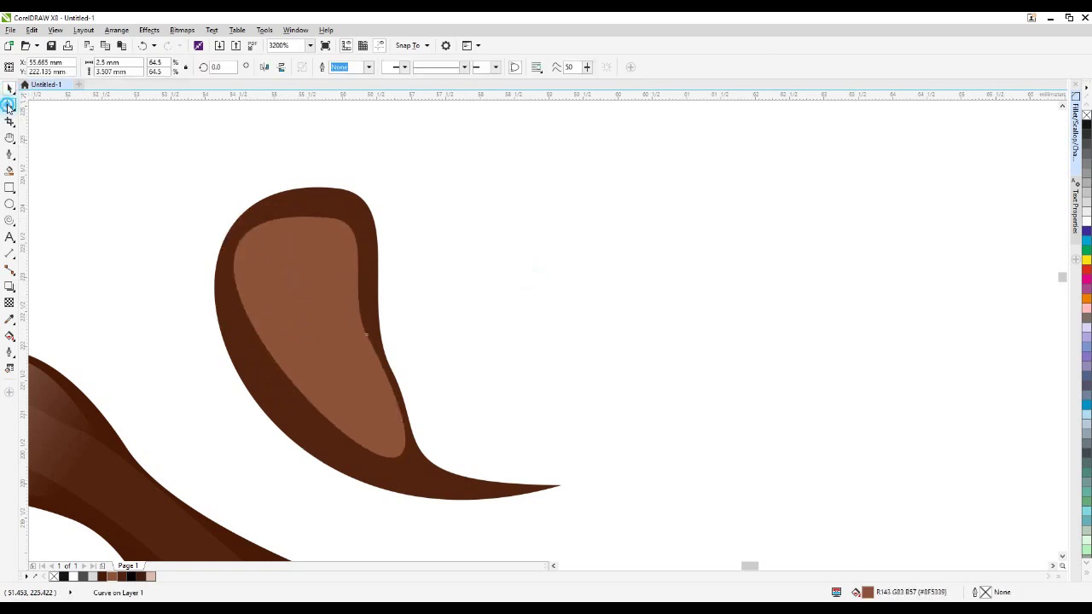
click(354, 193)
drag(324, 219, 338, 202)
click(468, 449)
click(415, 263)
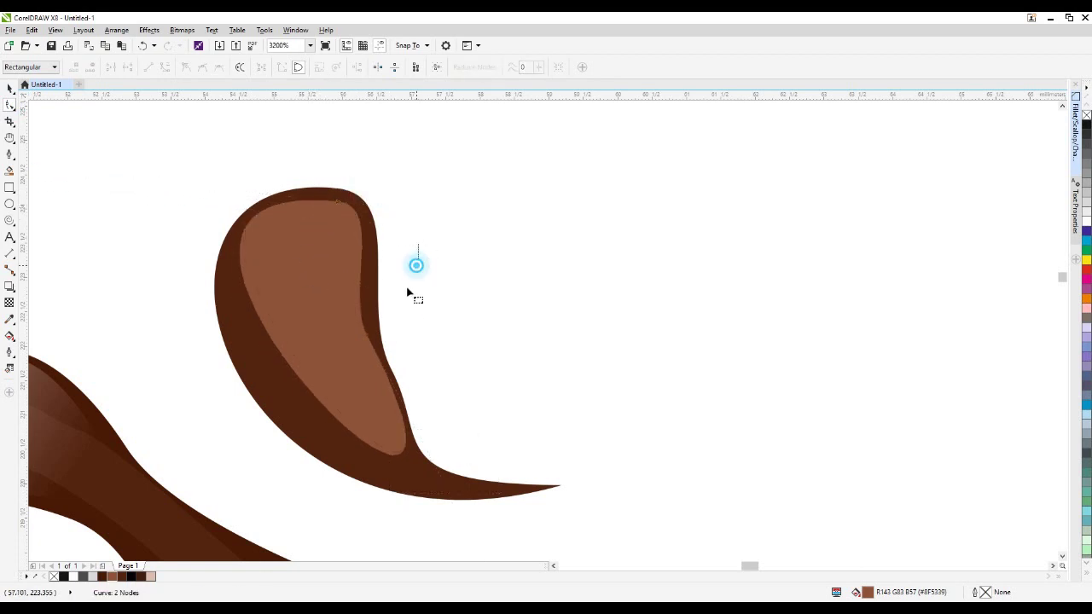
drag(365, 337, 358, 361)
click(551, 315)
click(6, 90)
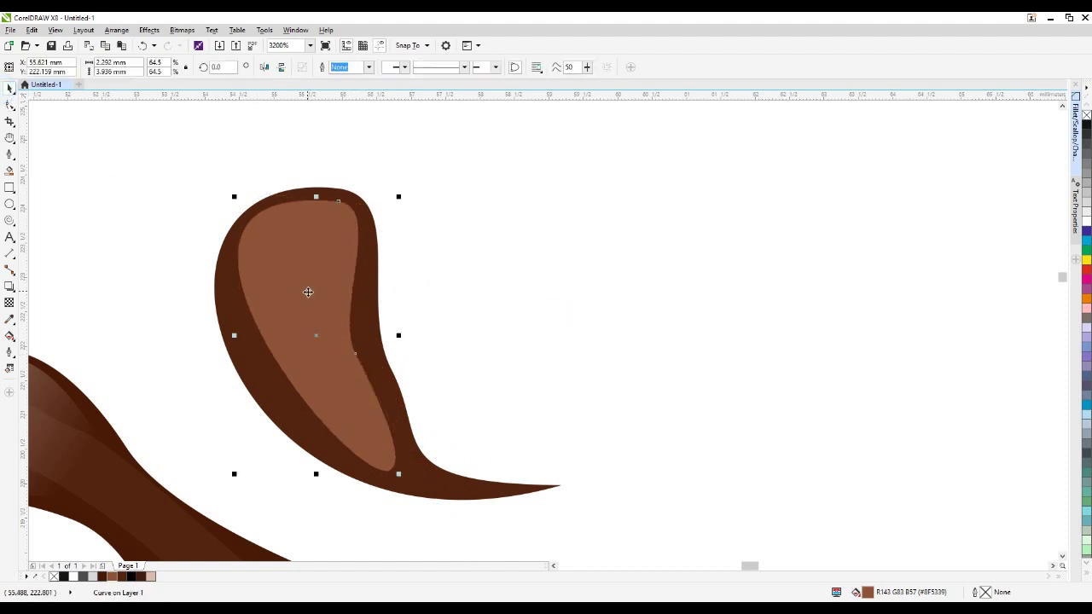
Duplicate the lighter shape, scale it to about 2.1 by 3.5 mm, place it over the original and fill it with pale beige #DABDAD
key(ctrl+d)
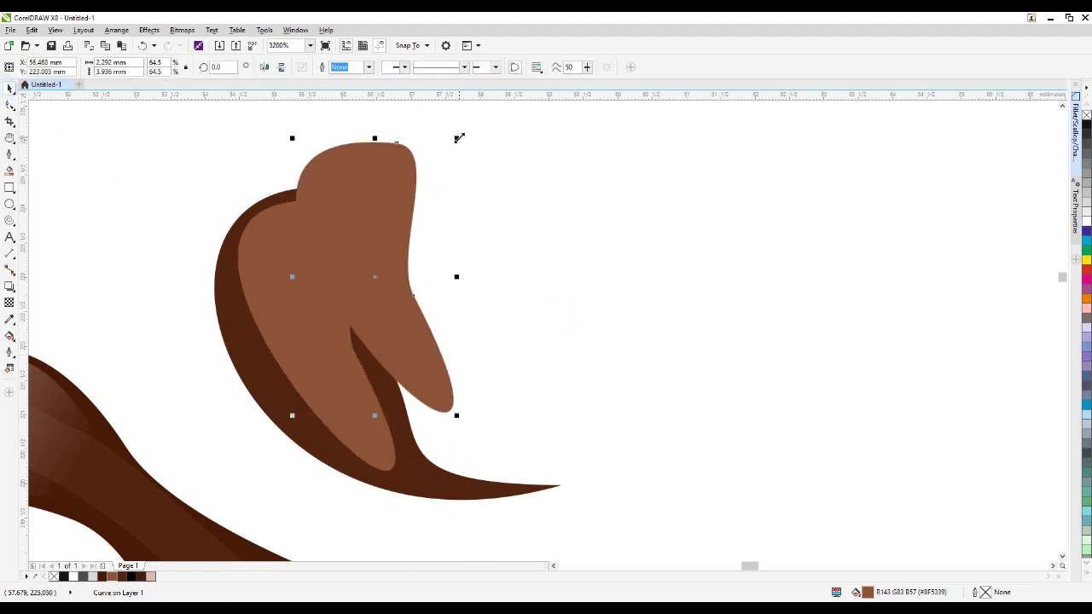
drag(459, 139, 438, 166)
drag(366, 236, 304, 267)
click(150, 578)
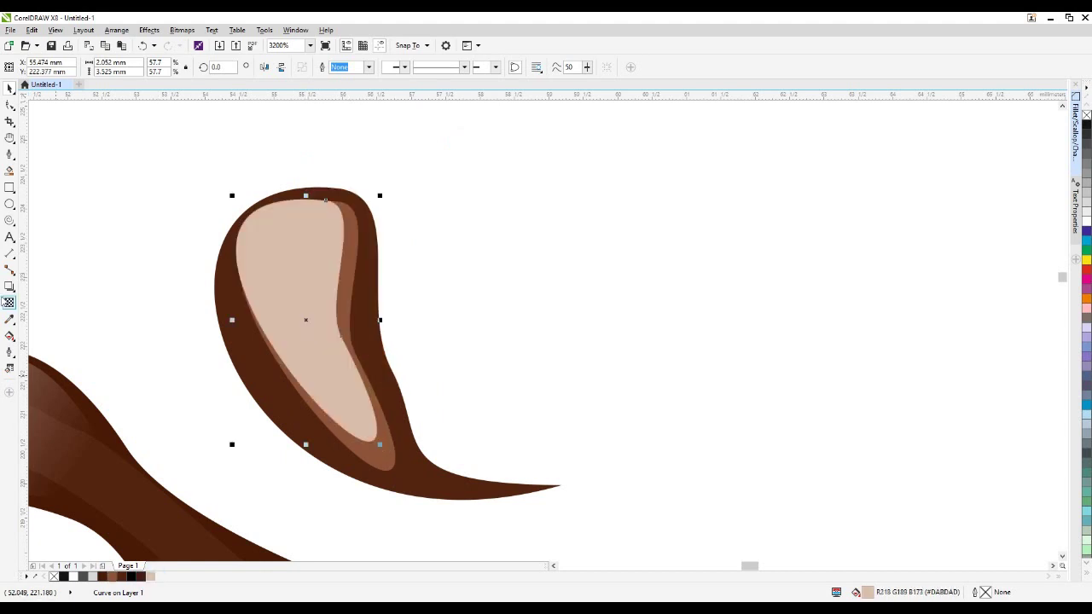
Apply a linear transparency to the beige highlight so it fades out toward the droplet's tail
click(10, 302)
drag(256, 162, 319, 390)
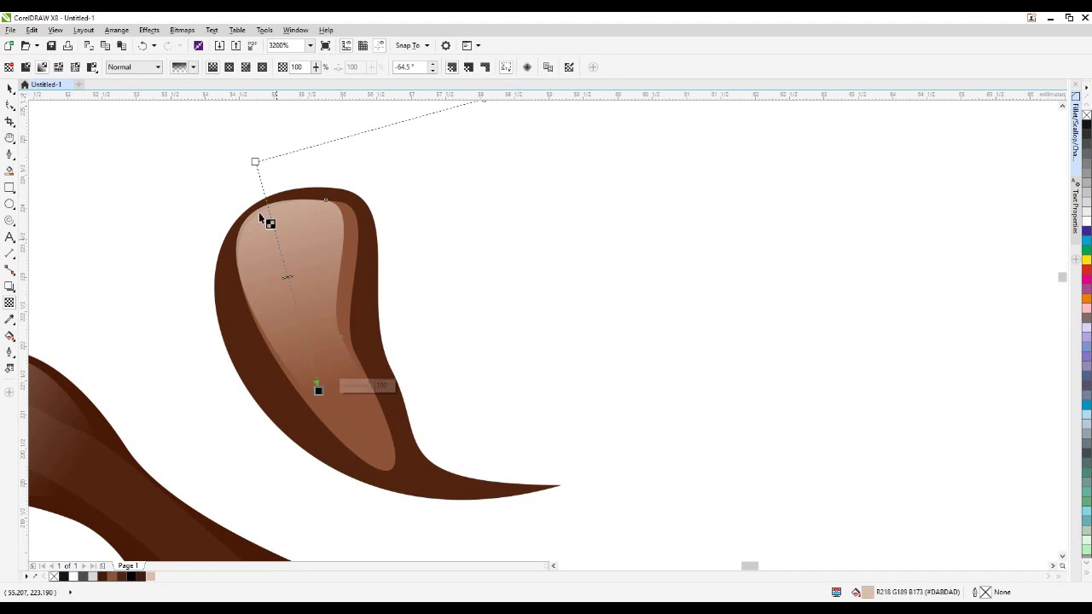
drag(256, 160, 222, 110)
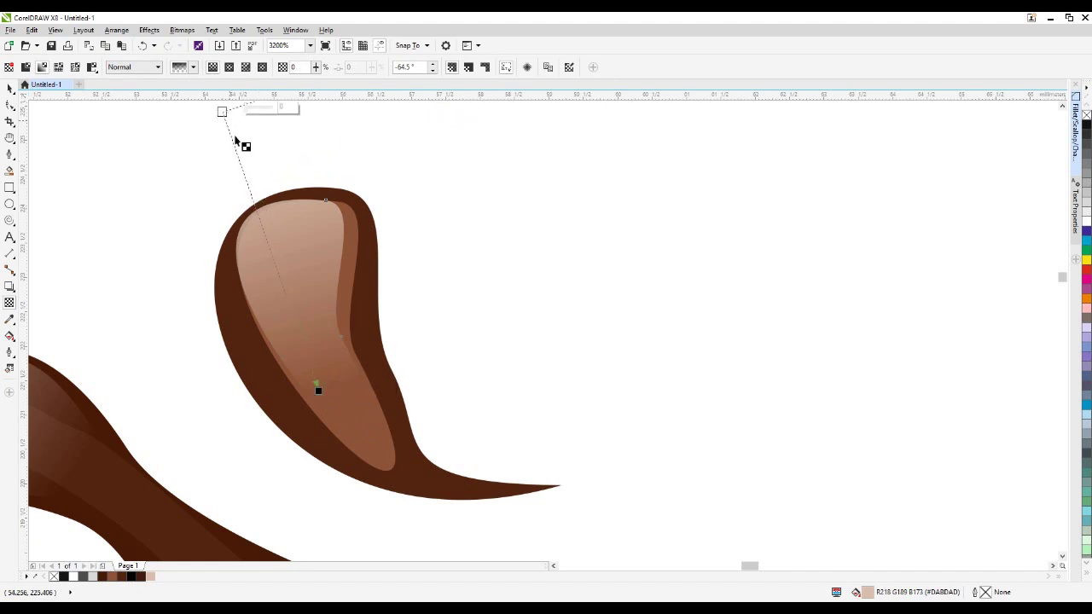
click(267, 246)
drag(264, 236, 258, 224)
click(9, 90)
click(412, 259)
Narrow the beige highlight to about 1.5 mm, shift it toward the droplet's outer edge and skew it slightly
scroll(306, 306, down, 1)
scroll(325, 324, up, 1)
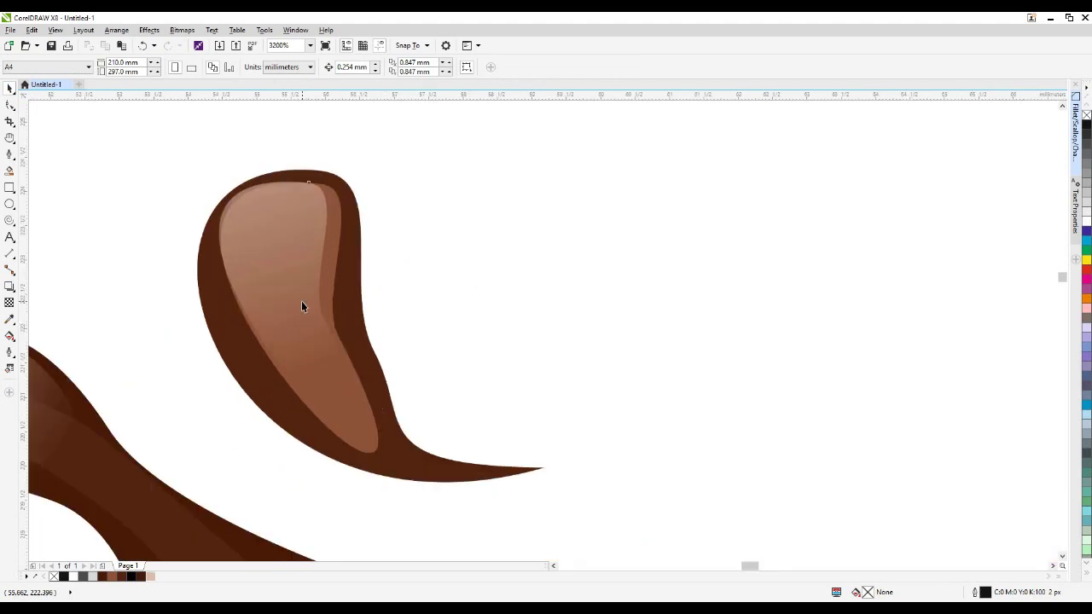
click(301, 307)
drag(361, 302, 323, 302)
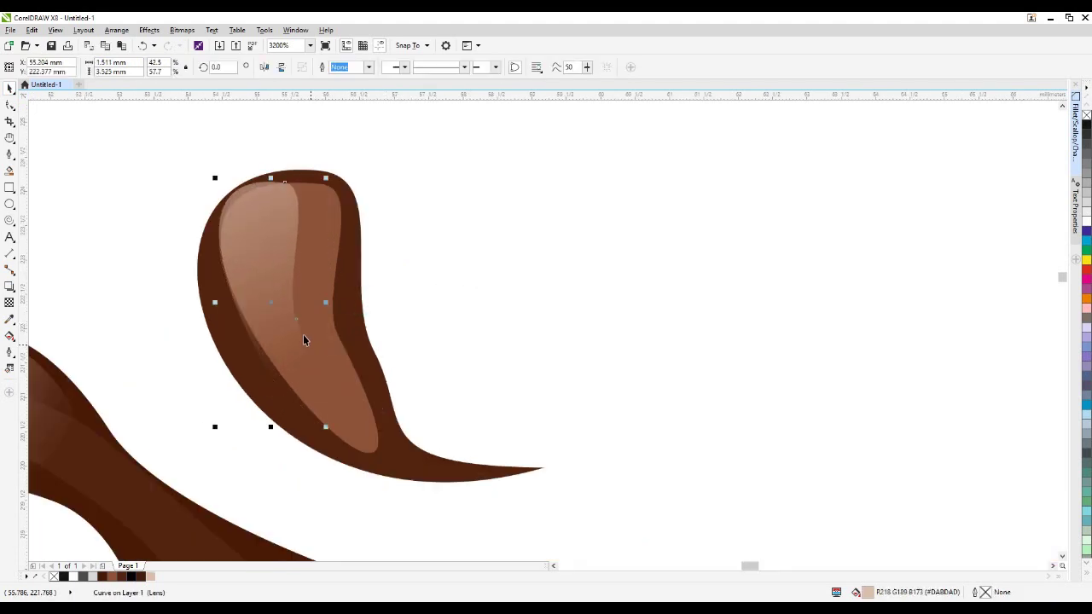
click(266, 256)
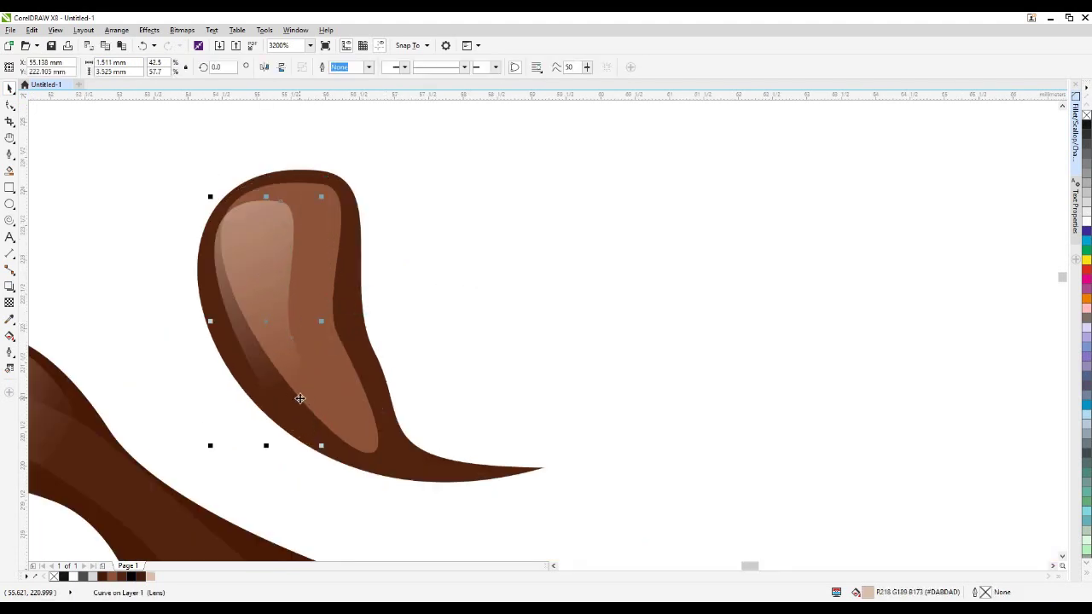
drag(269, 264, 263, 260)
click(257, 322)
drag(258, 441, 267, 441)
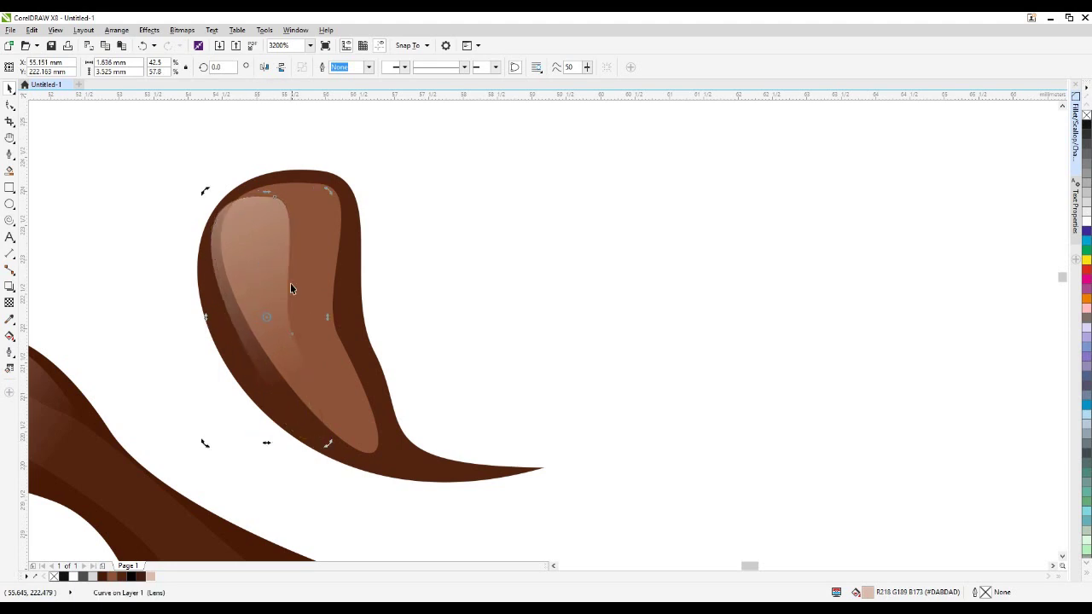
Copy the beige highlight, mirror it horizontally, rotate it slightly and position it over the inner side of the droplet's rounded end
drag(308, 292, 367, 237)
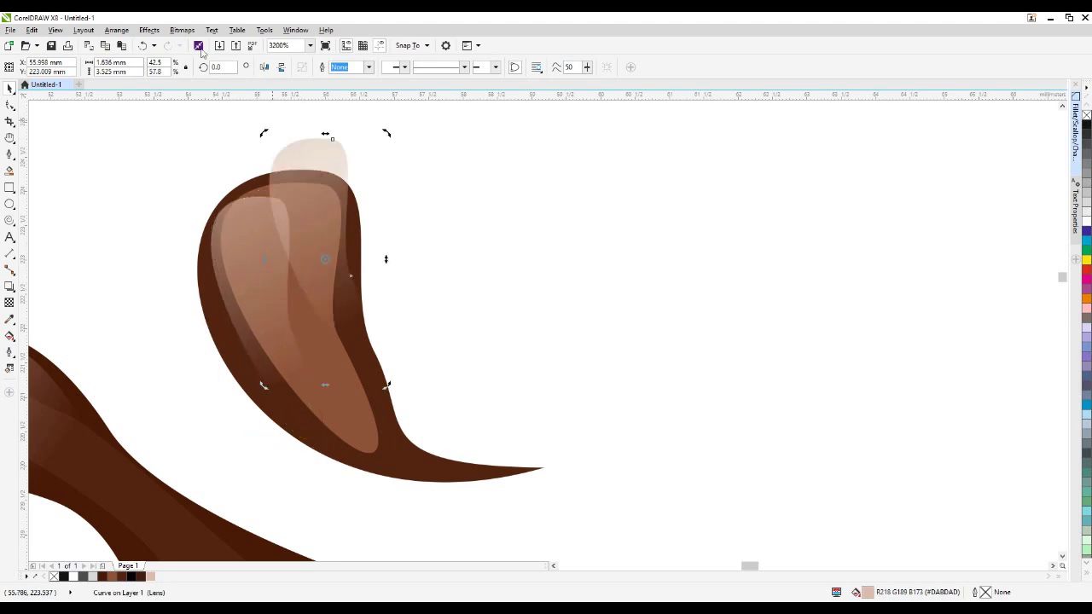
click(267, 67)
drag(346, 165, 357, 304)
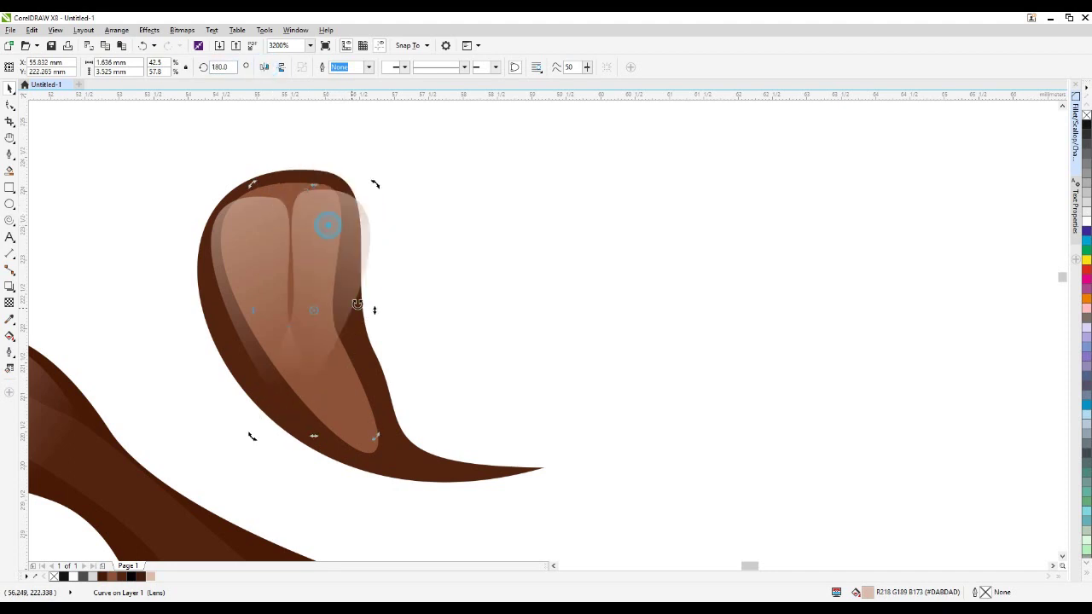
drag(376, 184, 343, 175)
drag(327, 227, 308, 219)
click(308, 218)
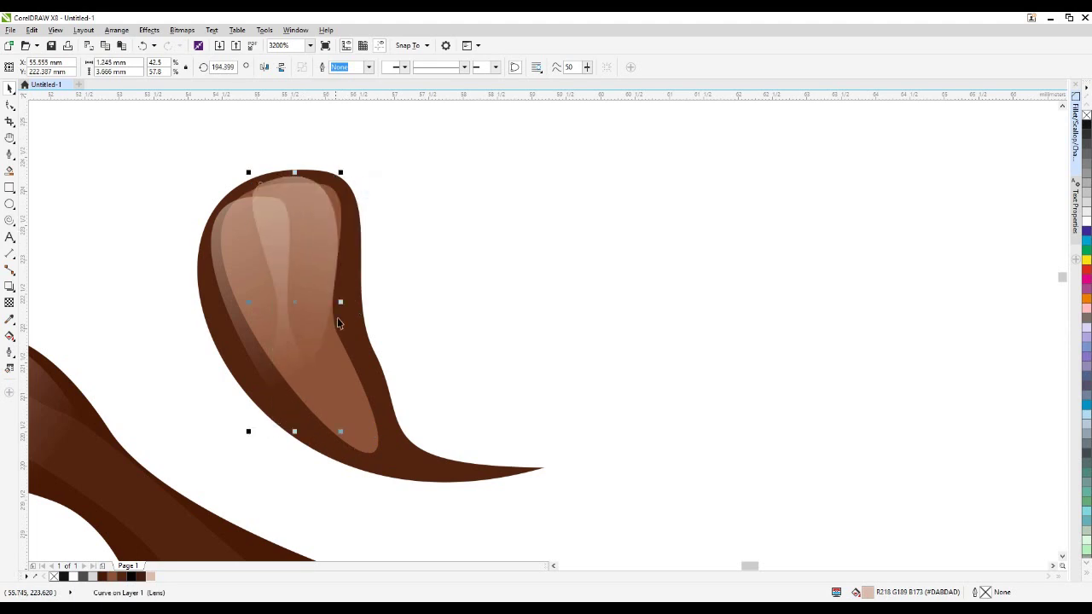
Reshape the mirrored highlight by moving its lower end, adding a node on its bulging side and pulling that node inside the droplet
click(10, 104)
drag(276, 432, 326, 436)
click(382, 316)
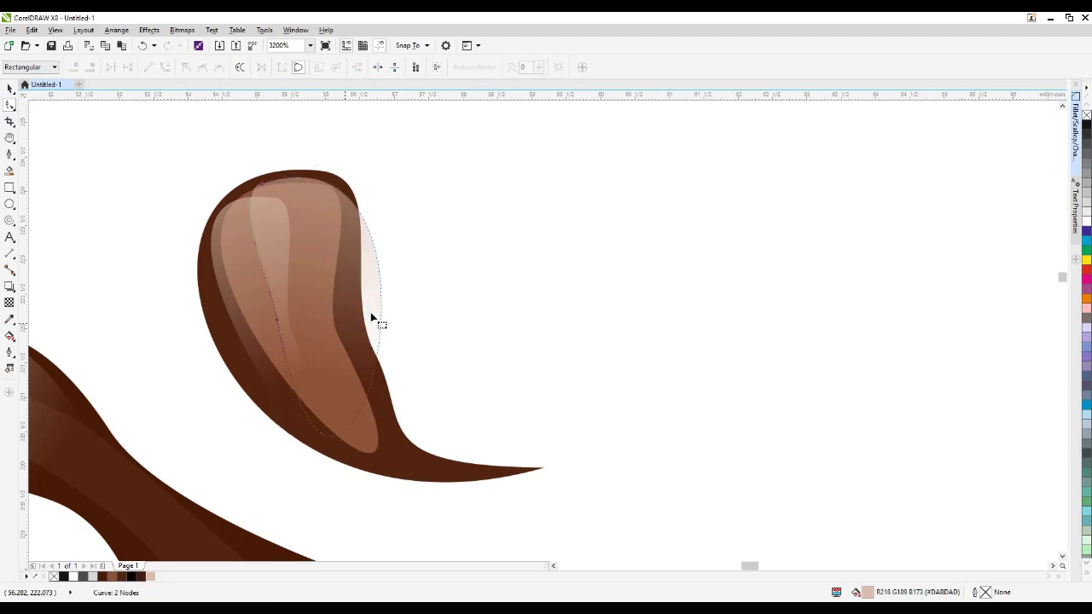
click(379, 305)
double_click(380, 304)
drag(380, 305, 343, 312)
scroll(362, 328, down, 1)
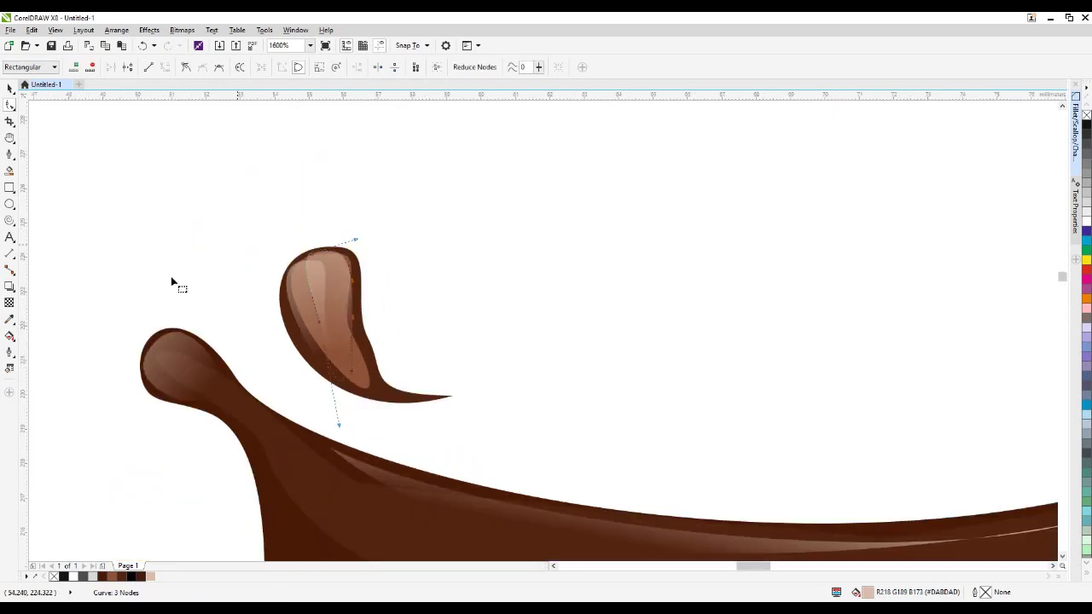
click(9, 89)
click(504, 189)
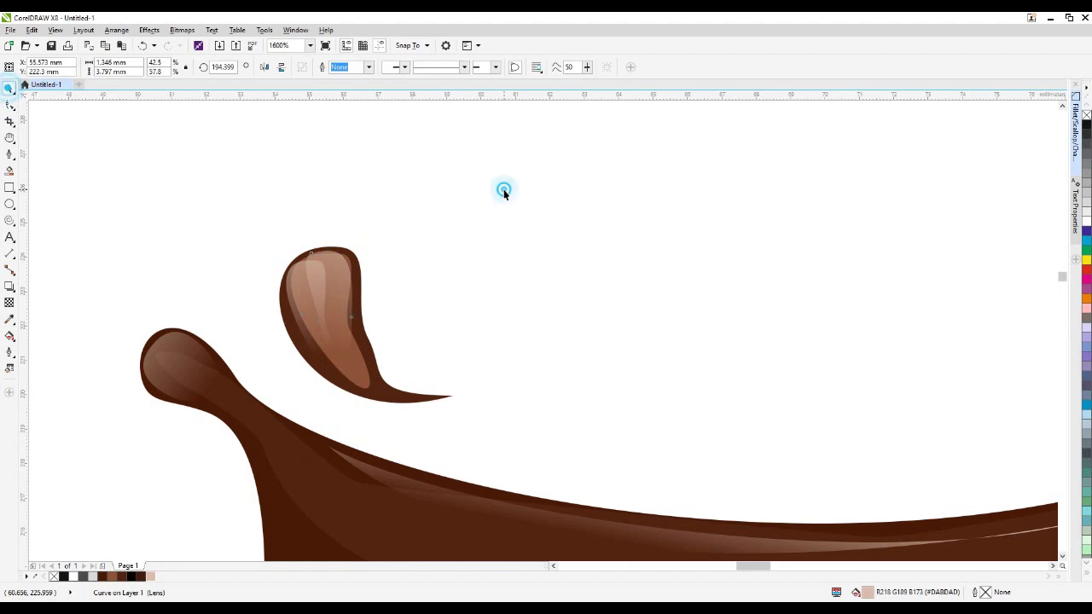
Apply a linear transparency to the #8F5339 inner shape, fading from the droplet's rounded end toward its tail
scroll(334, 270, down, 1)
click(431, 241)
scroll(360, 314, up, 2)
click(349, 357)
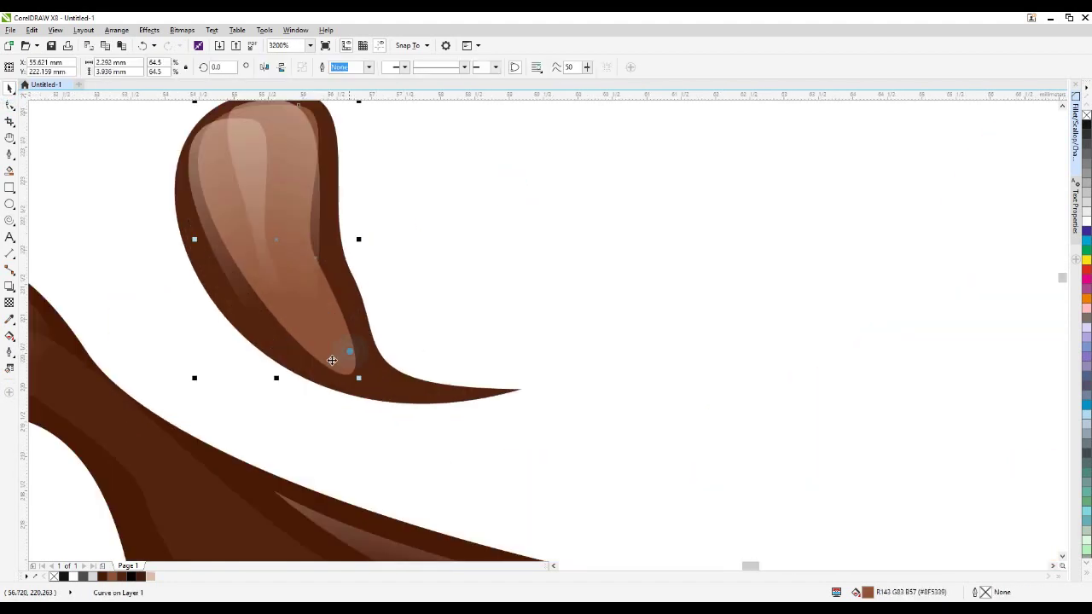
click(473, 340)
click(346, 370)
click(11, 304)
drag(323, 343, 335, 361)
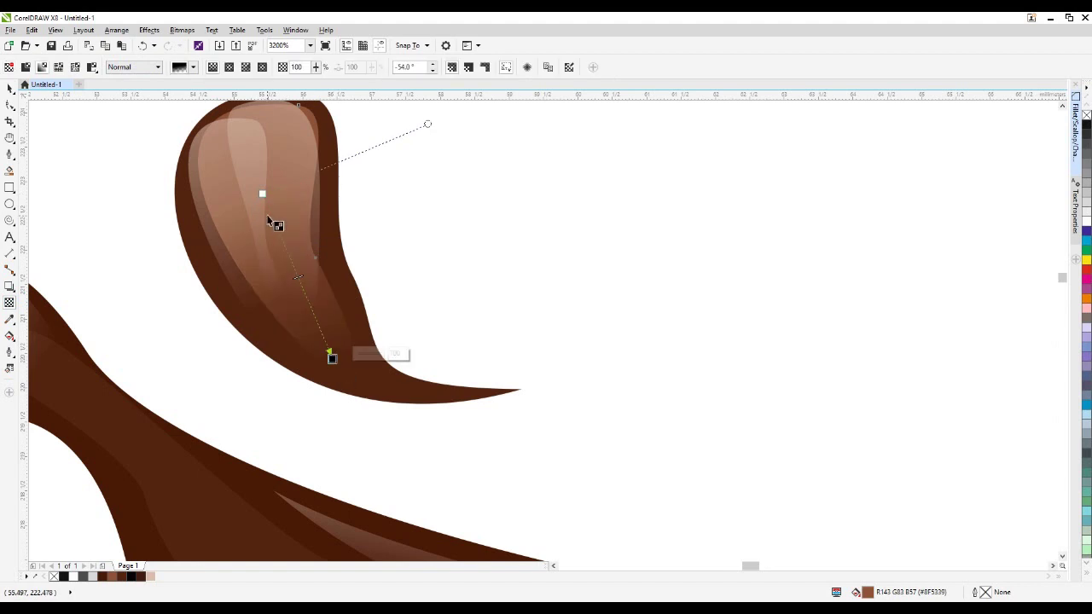
drag(262, 192, 241, 131)
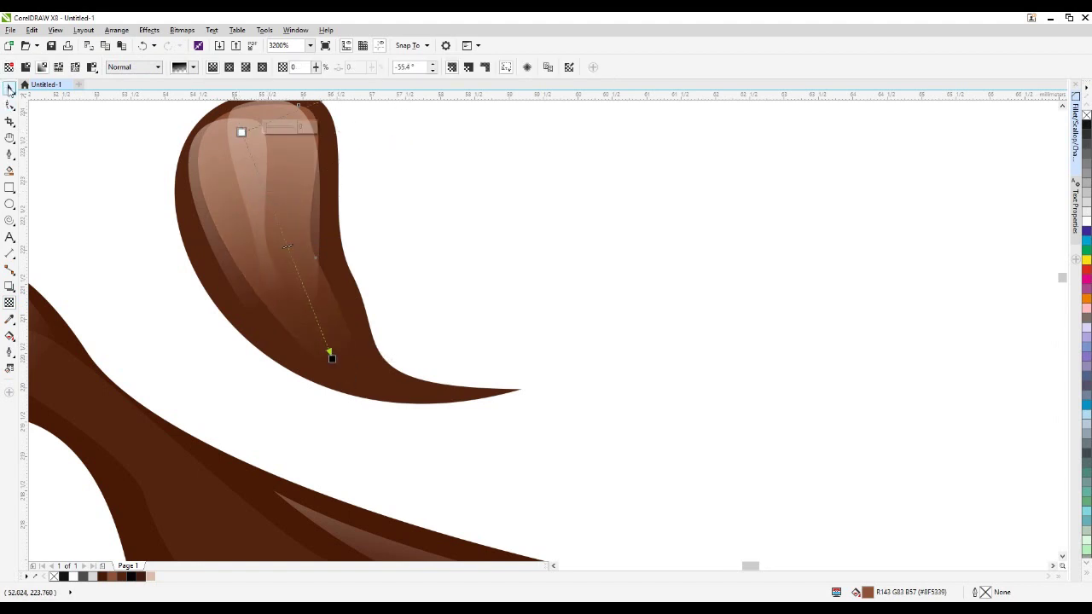
click(11, 89)
Select all the pieces of the finished droplet and group them
scroll(358, 290, down, 4)
click(470, 244)
scroll(347, 265, down, 3)
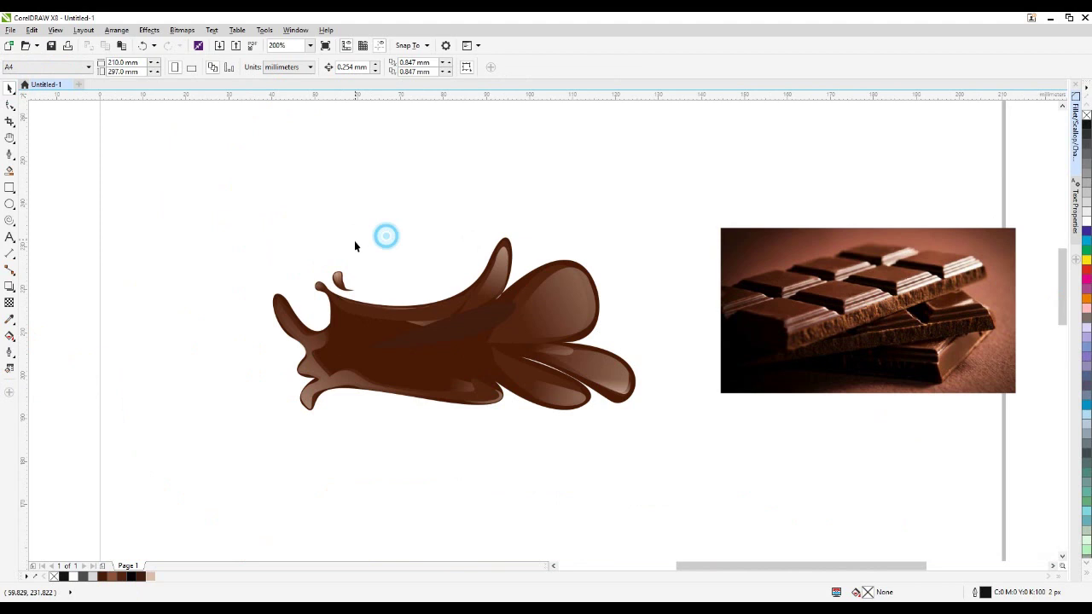
scroll(354, 246, up, 2)
drag(264, 232, 398, 346)
scroll(370, 316, up, 2)
click(407, 264)
drag(405, 266, 228, 382)
key(ctrl+g)
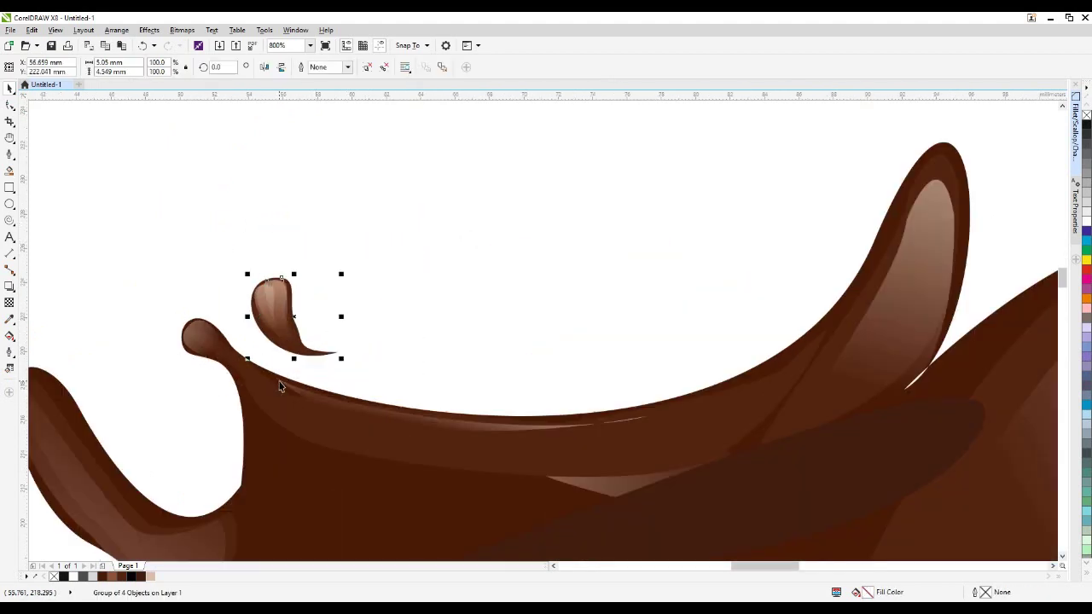
Duplicate the droplet group beside the splash's tall upright spike, mirror it horizontally and enlarge it to about 10.2 by 9.1 mm
key(ctrl+d)
drag(312, 312, 721, 342)
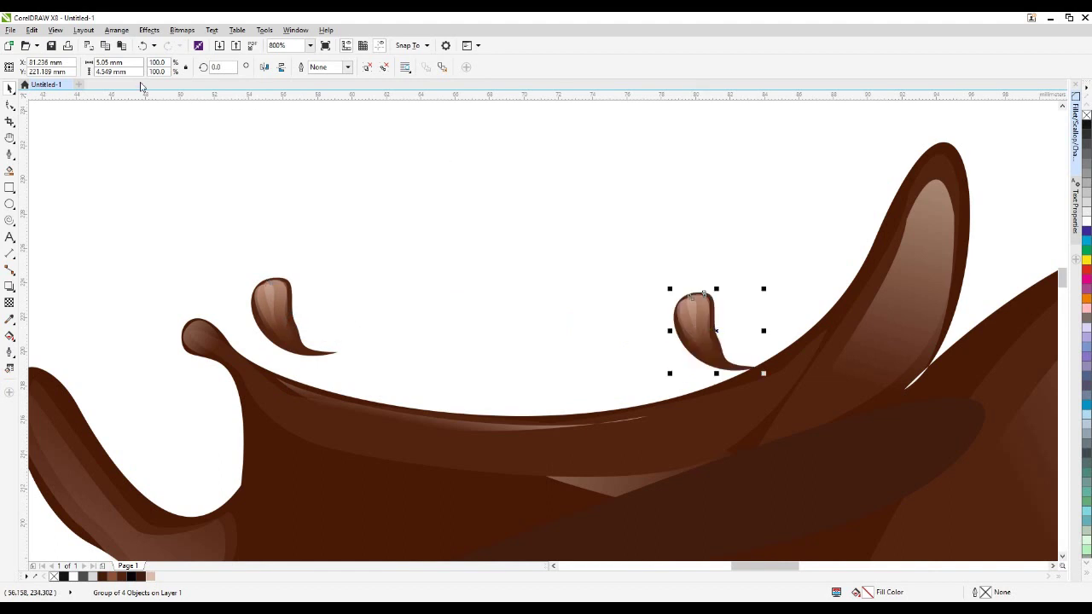
click(263, 67)
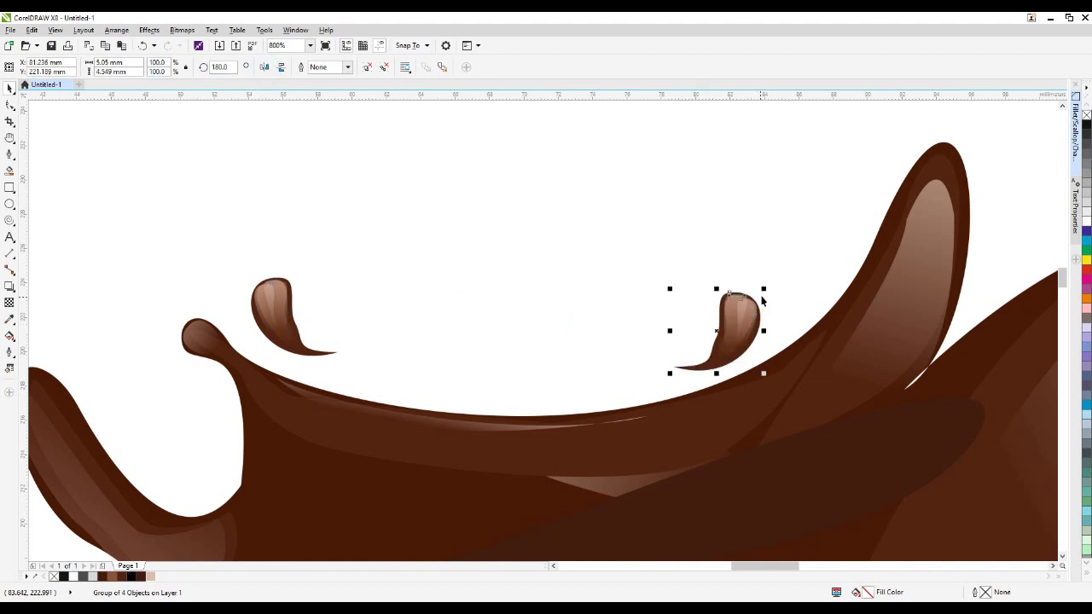
drag(767, 285, 854, 209)
drag(814, 283, 757, 297)
Skew the mirrored droplet, reduce it to about 9.8 by 8 mm and set its tail against the splash's upper edge
scroll(452, 259, down, 1)
scroll(482, 226, down, 2)
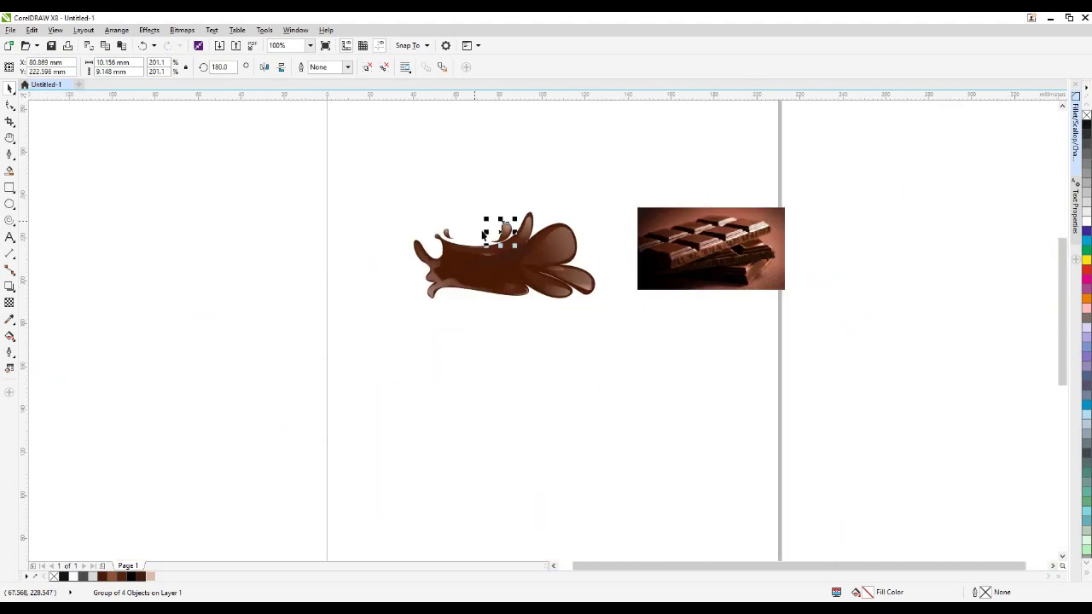
scroll(499, 242, up, 1)
scroll(507, 230, up, 1)
click(518, 226)
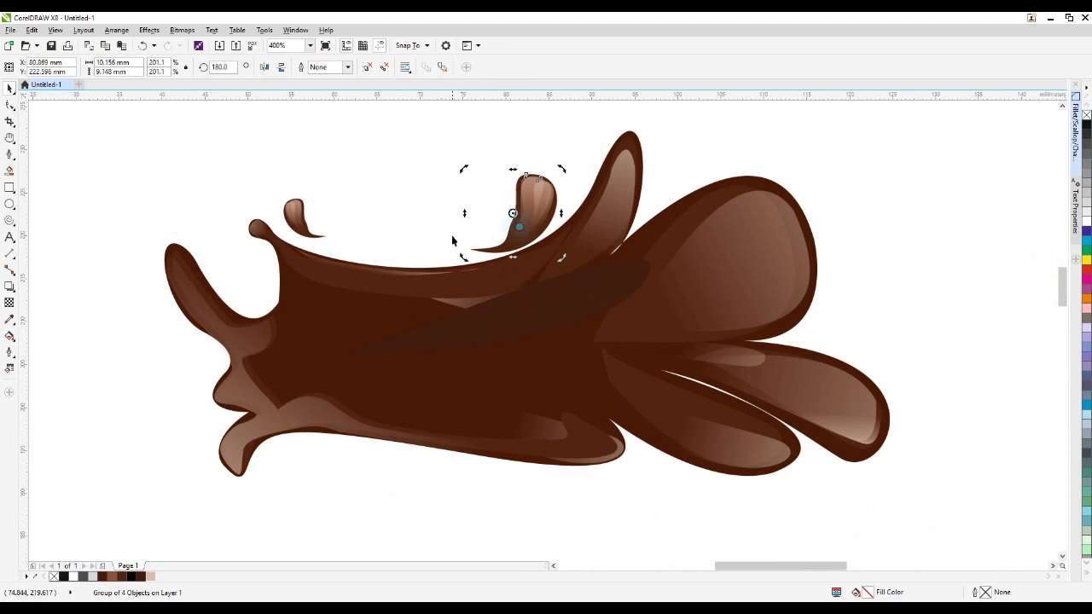
drag(463, 215, 453, 233)
drag(541, 217, 517, 220)
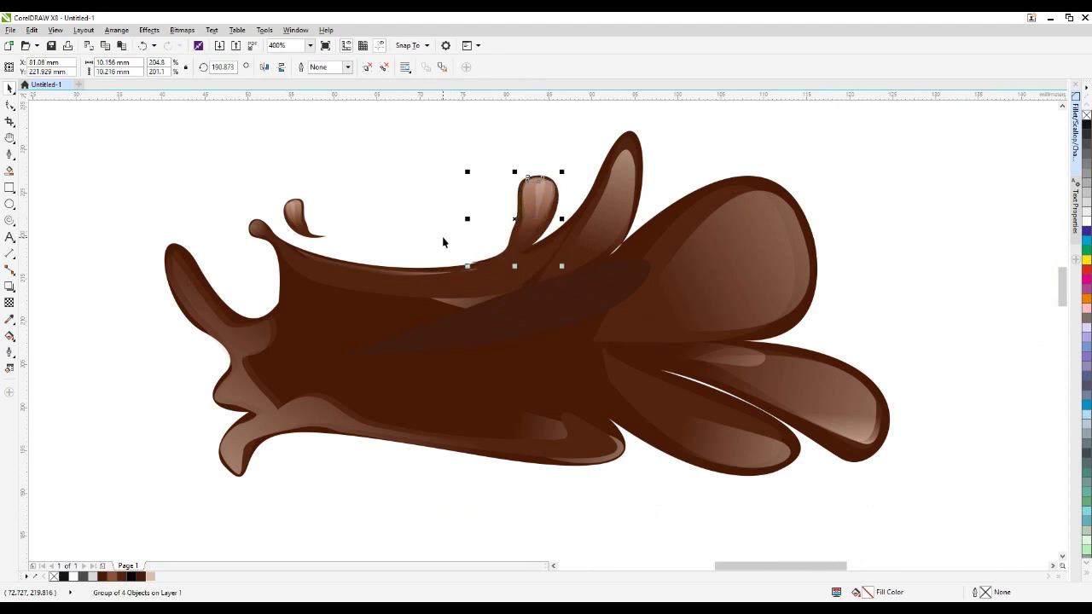
drag(562, 171, 537, 194)
click(525, 217)
click(449, 490)
click(543, 218)
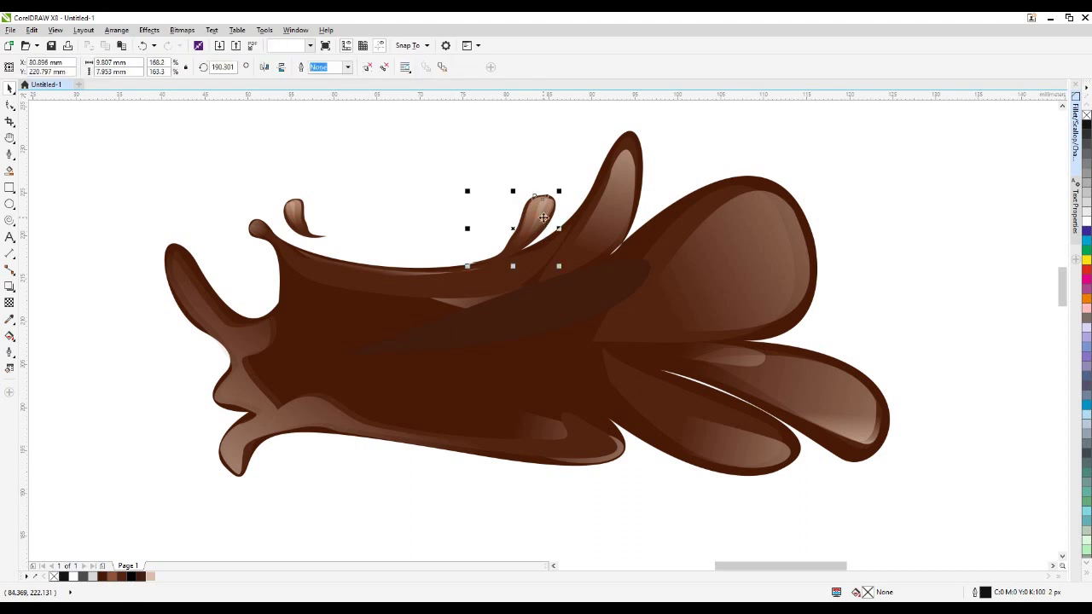
Duplicate the droplet group below the splash's lower-left arm and mirror the copy both horizontally and vertically
drag(544, 218, 224, 442)
scroll(223, 435, up, 1)
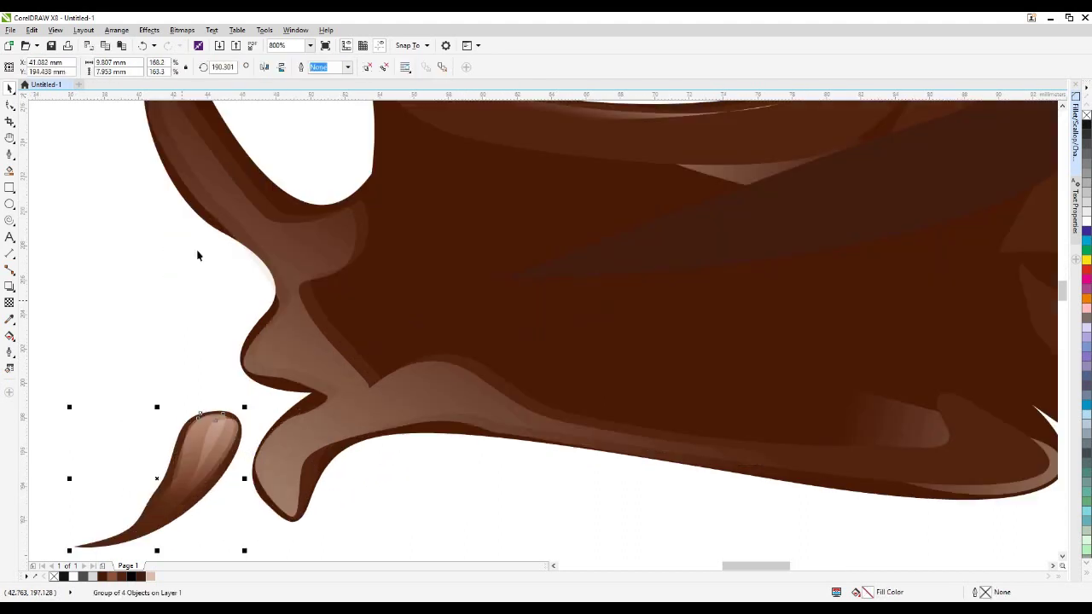
click(264, 68)
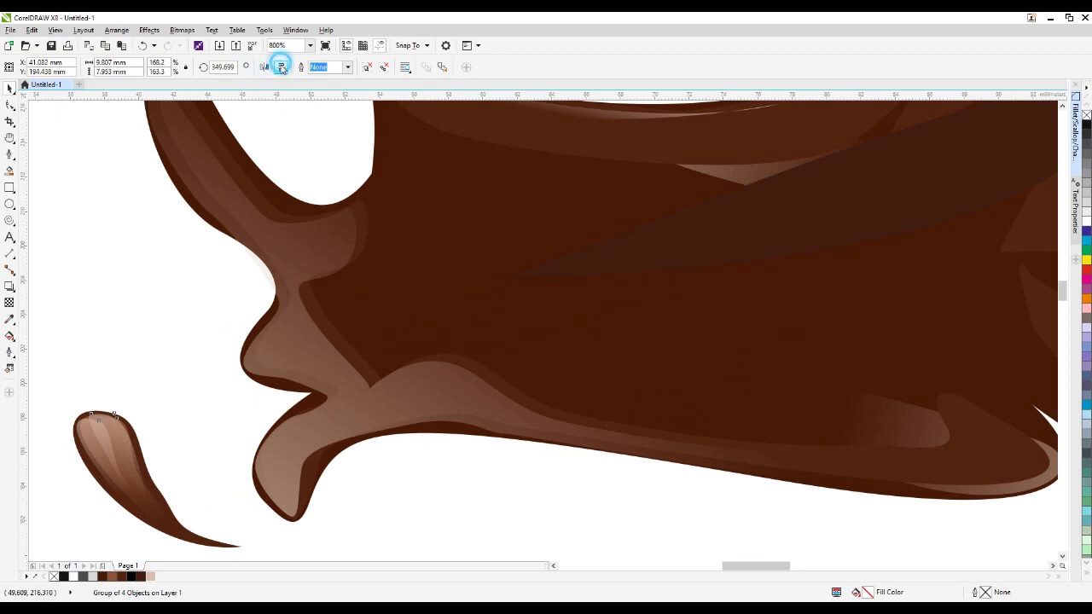
click(281, 67)
drag(170, 446, 209, 441)
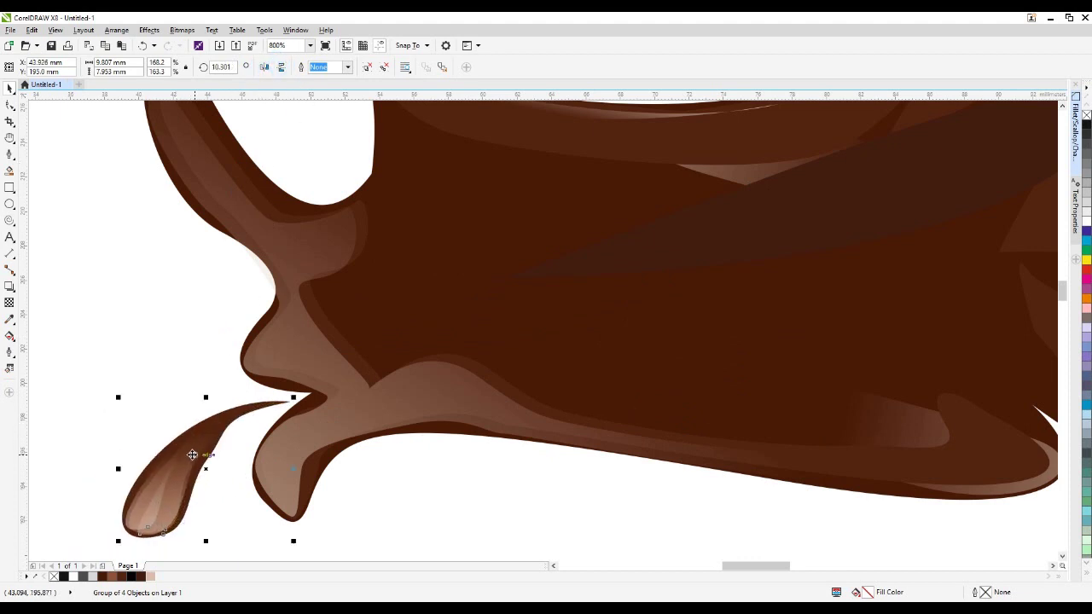
Rotate the lower-left droplet slightly, skew it to about 6 by 8.2 mm and place it beside the splash's lower-left arm
drag(119, 544, 121, 548)
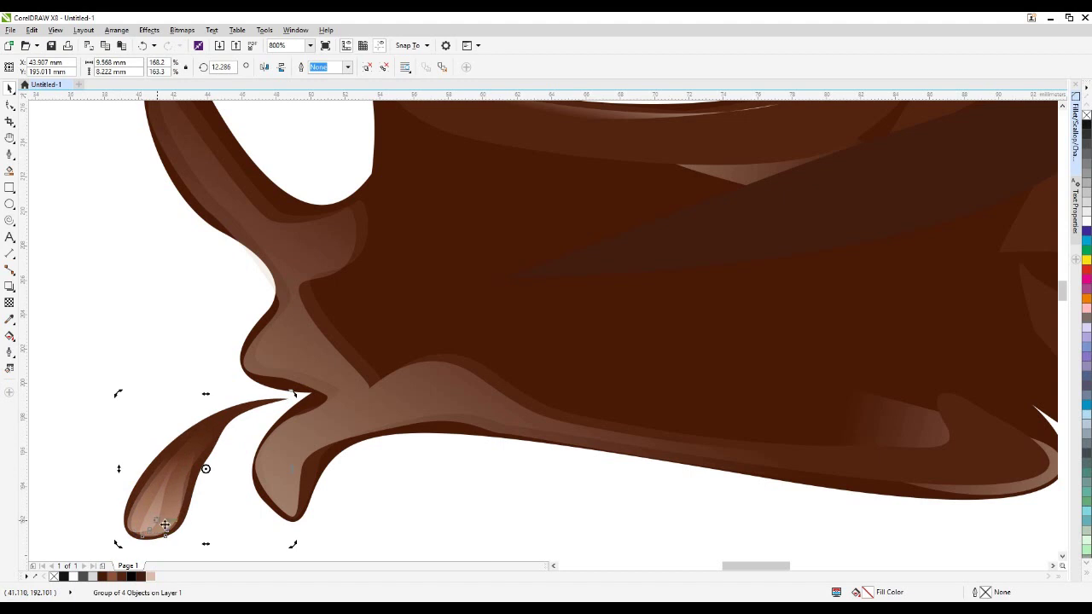
drag(206, 544, 287, 541)
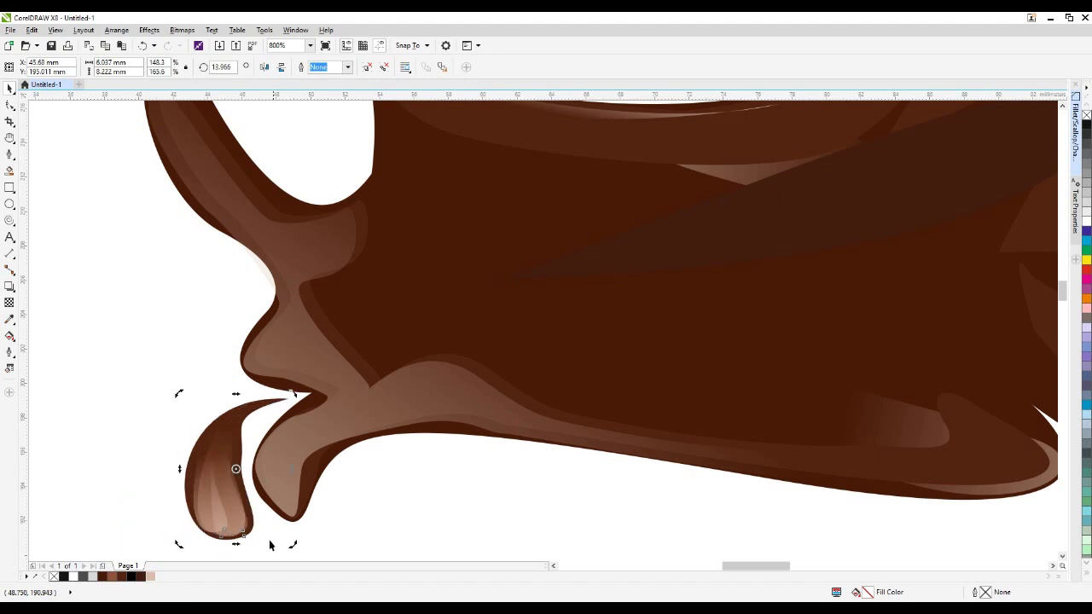
drag(221, 508, 209, 513)
scroll(208, 513, down, 2)
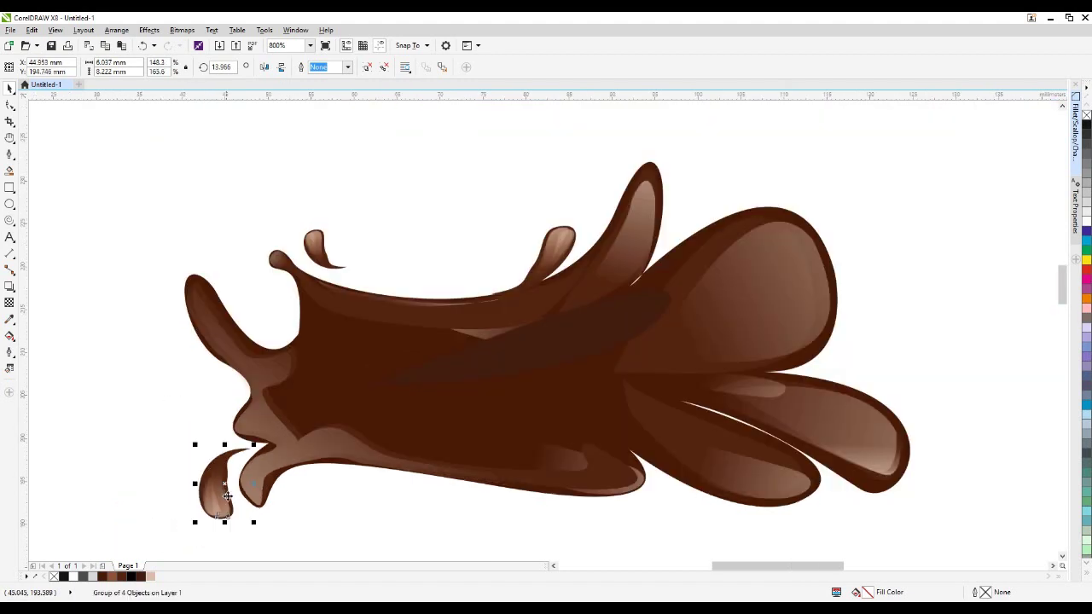
Place a copy of the lower-left droplet in the hollow of the splash's left edge, reduced to about 3.5 by 4.7 mm
key(ctrl+v)
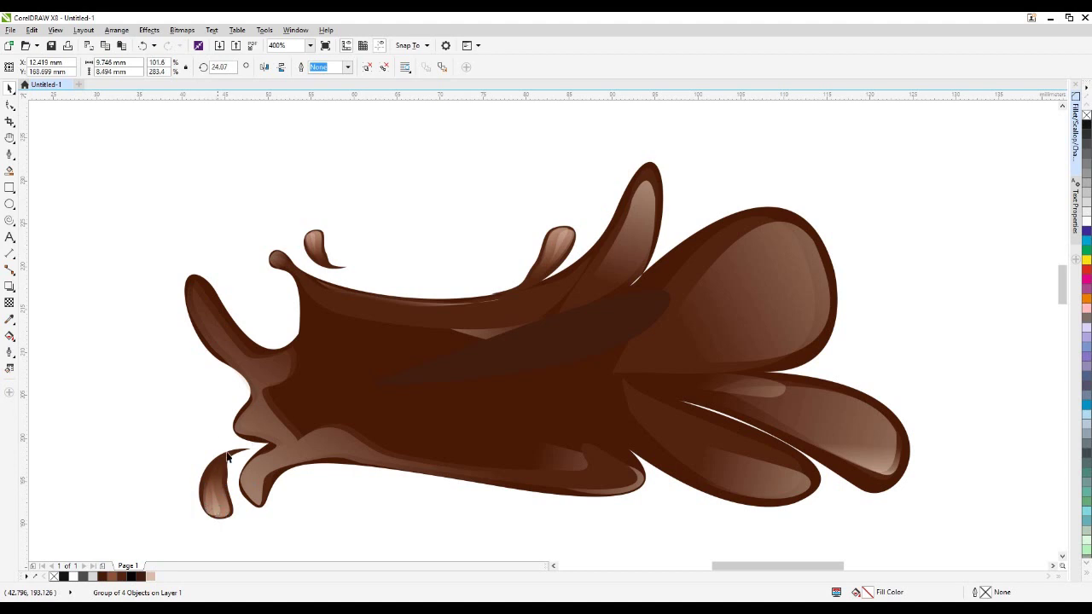
scroll(227, 458, down, 4)
click(184, 407)
scroll(180, 484, up, 2)
drag(180, 480, 292, 323)
scroll(320, 367, up, 1)
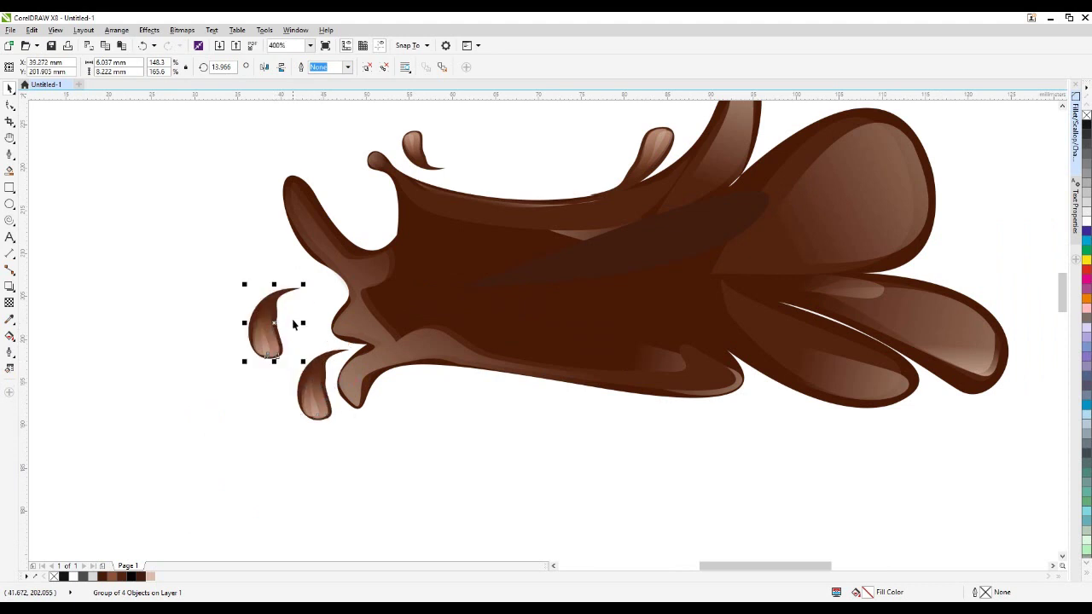
drag(304, 285, 319, 306)
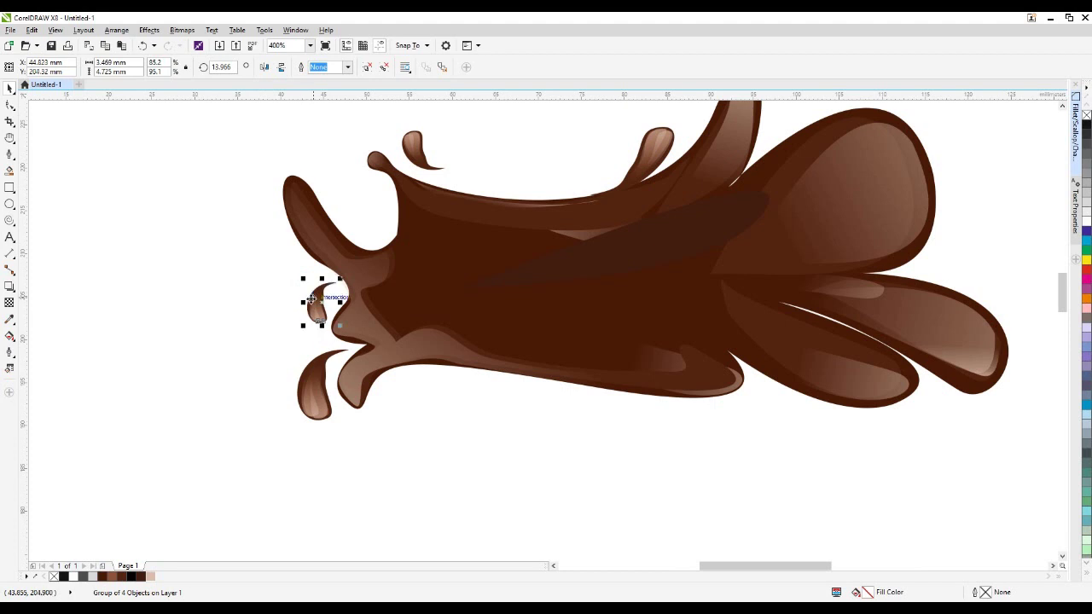
Rotate and reduce the small droplet to about 3.3 by 2.6 mm so it lies in the splash's left hollow
scroll(307, 290, up, 2)
drag(370, 271, 389, 364)
drag(319, 305, 320, 273)
click(205, 282)
click(316, 262)
scroll(317, 264, up, 2)
drag(264, 361, 312, 361)
drag(373, 258, 390, 304)
scroll(329, 389, down, 1)
click(293, 392)
scroll(380, 346, up, 1)
drag(331, 341, 336, 341)
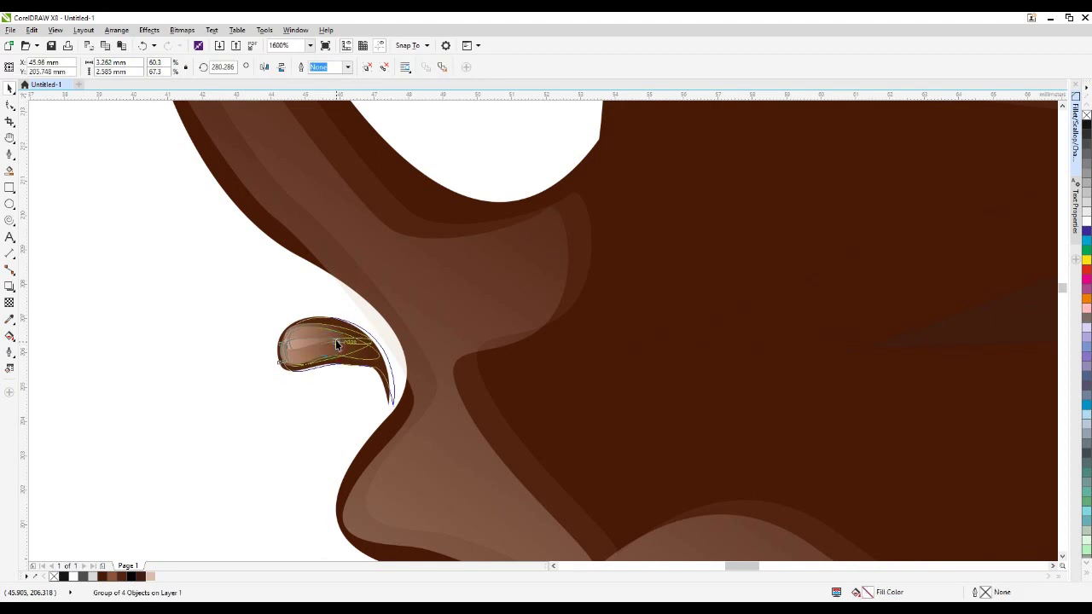
Move the tail node of the small droplet's outline so its tip meets the splash's left edge
scroll(350, 372, up, 2)
click(9, 105)
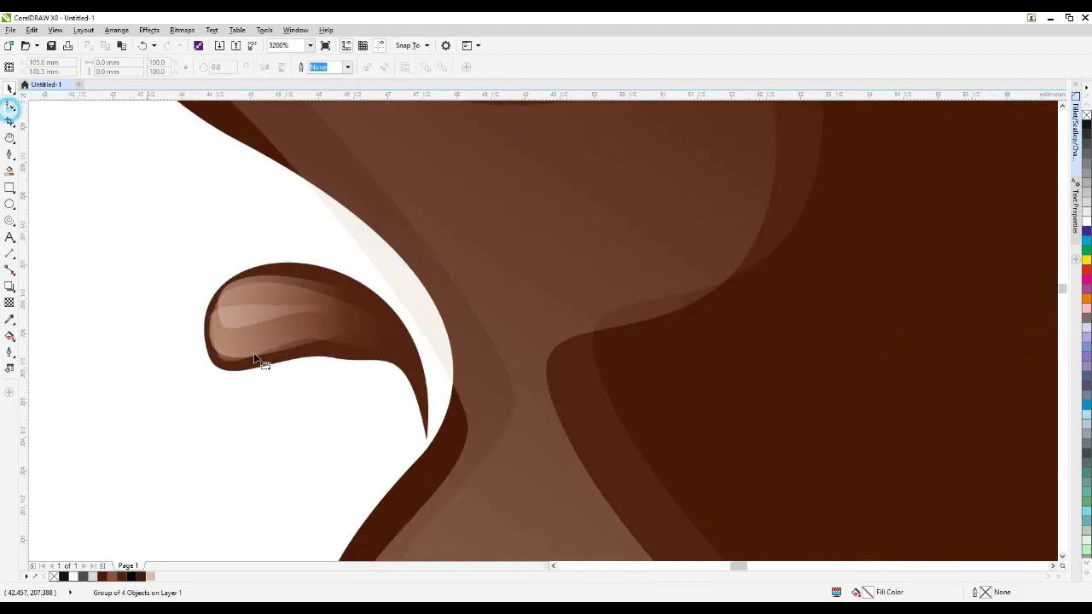
click(427, 434)
drag(429, 441, 443, 413)
scroll(434, 437, down, 2)
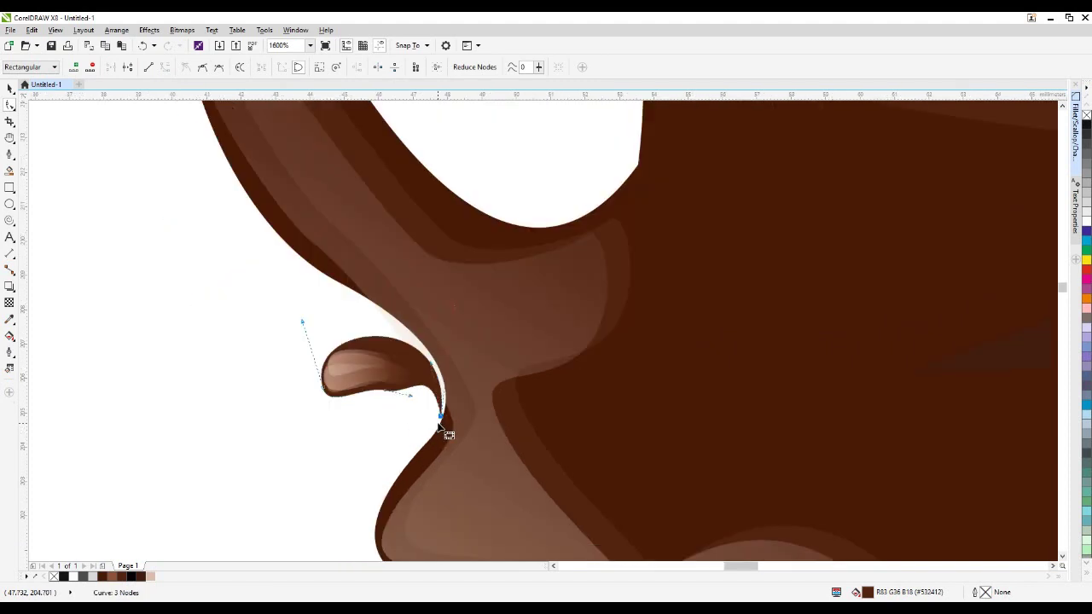
click(10, 89)
scroll(220, 329, down, 4)
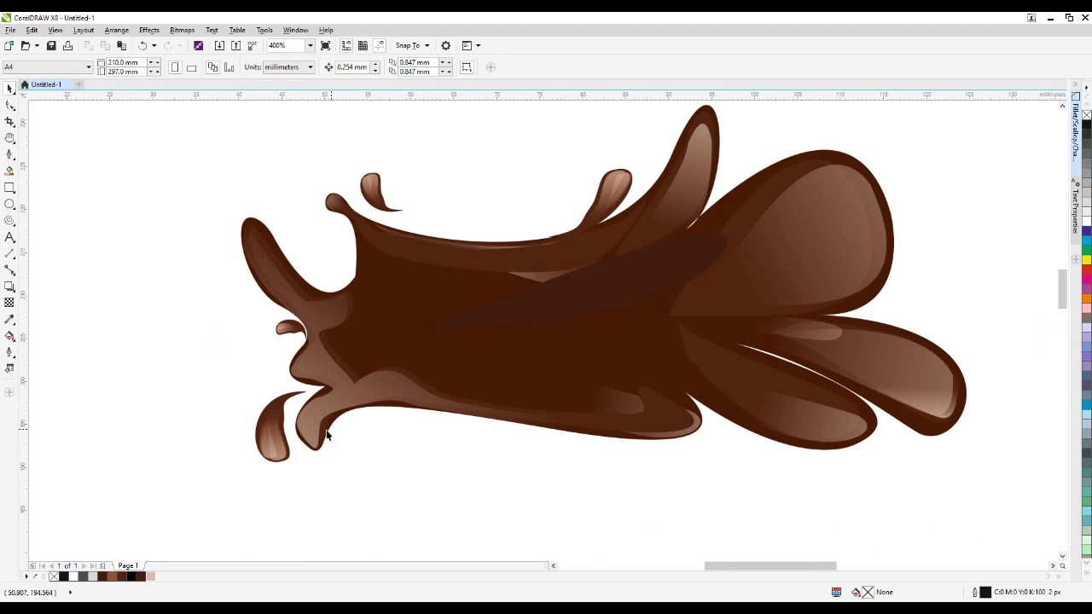
Draw an upright ellipse about 0.7 by 1.3 mm beside the small droplet, filled #481907 without an outline
scroll(285, 334, up, 4)
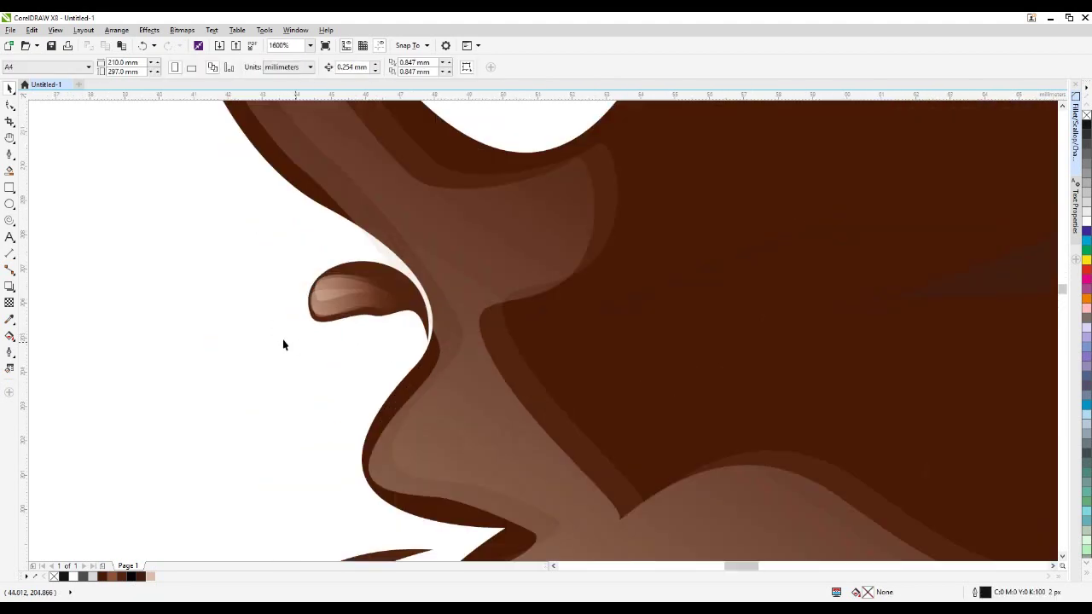
click(9, 203)
mouse_move(275, 285)
mouse_down()
mouse_move(307, 352)
mouse_move(305, 337)
mouse_up()
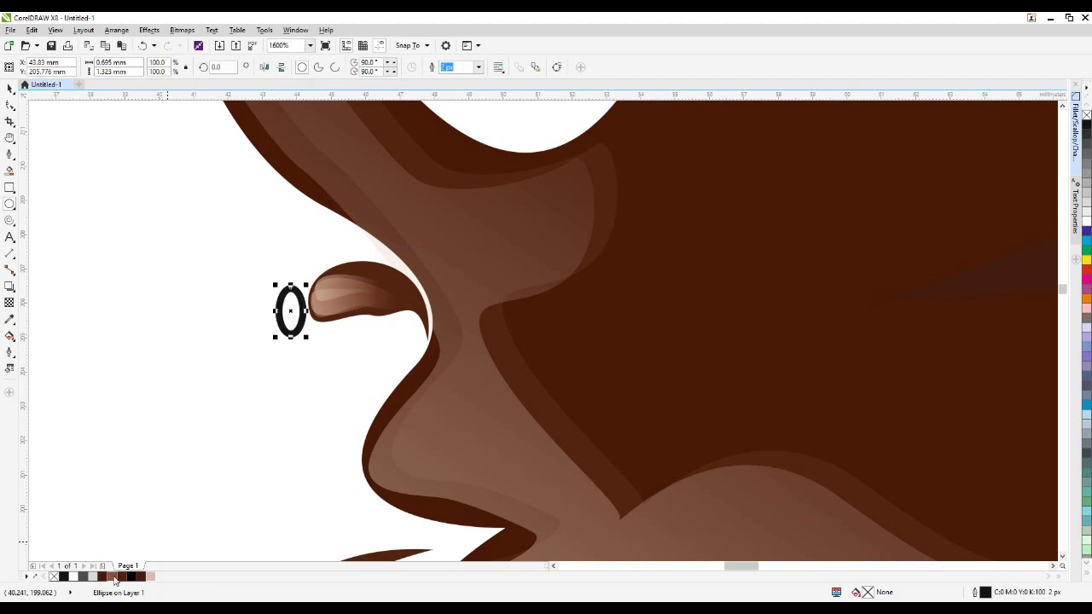
click(101, 576)
right_click(53, 576)
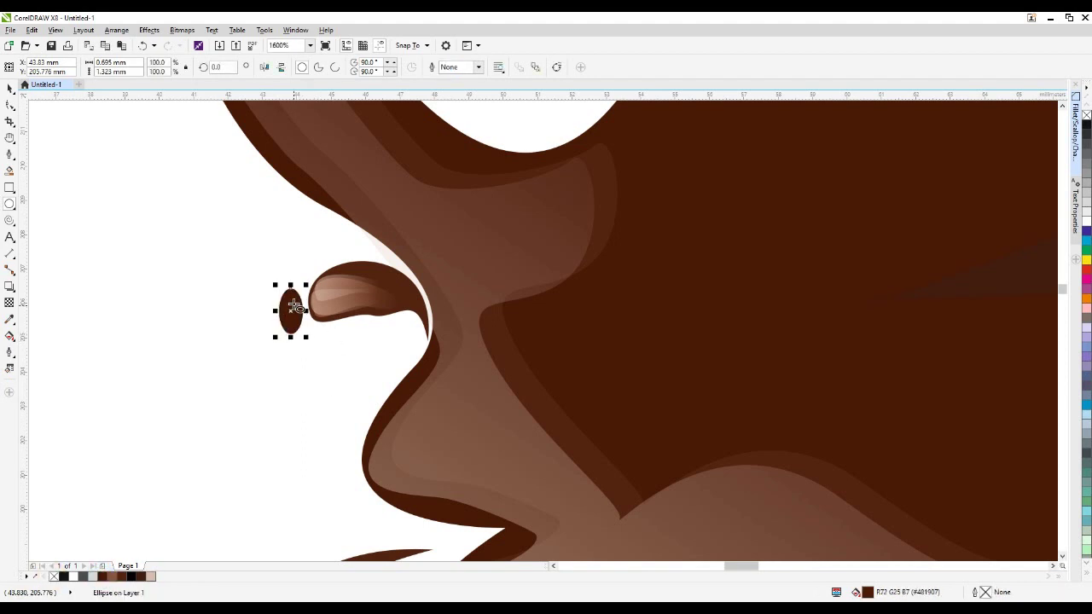
Convert the ellipse to curves and reshape it into a drop with a narrow top and a wide, tilted base
scroll(293, 303, up, 2)
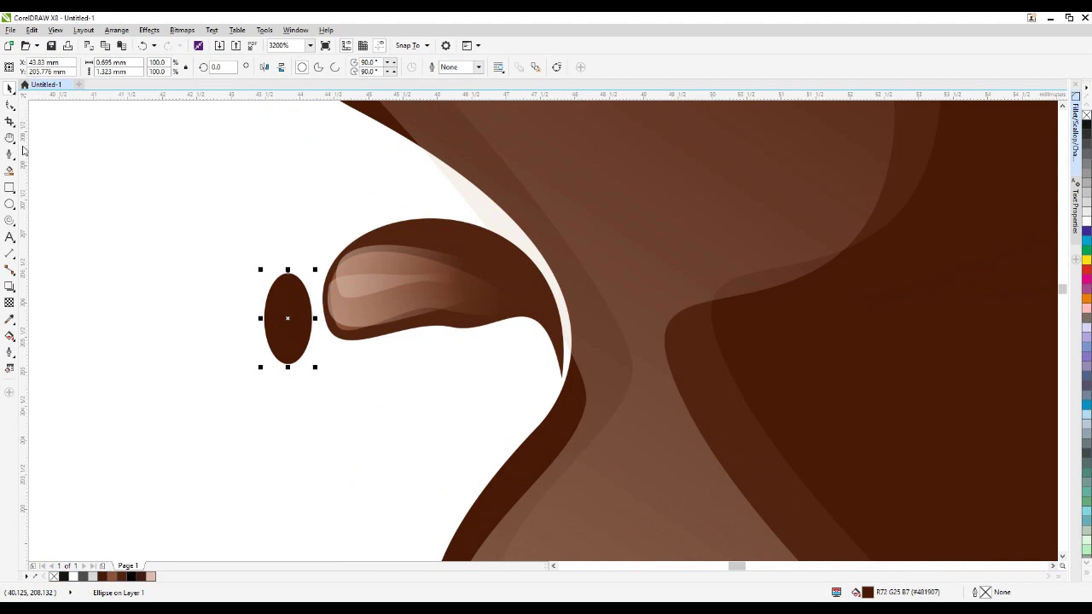
key(ctrl+q)
click(11, 104)
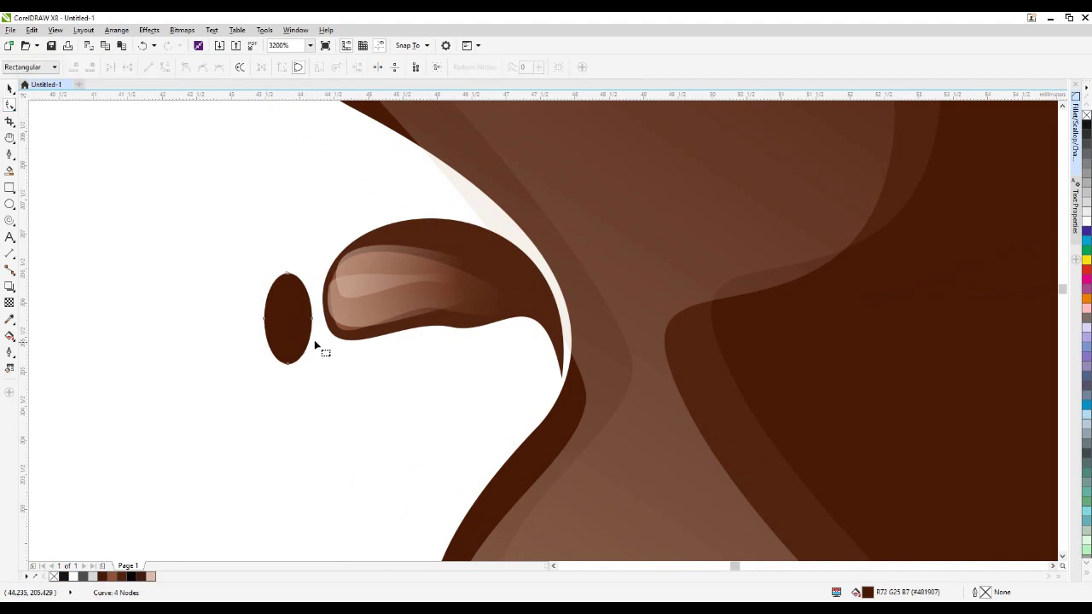
scroll(314, 339, up, 1)
drag(311, 294, 287, 305)
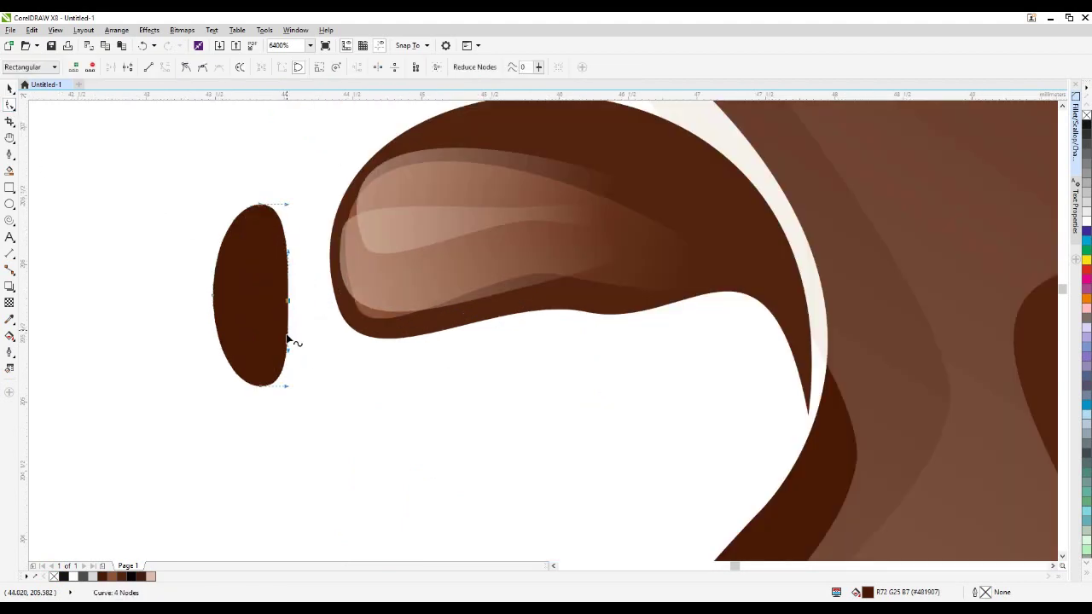
drag(288, 388, 344, 377)
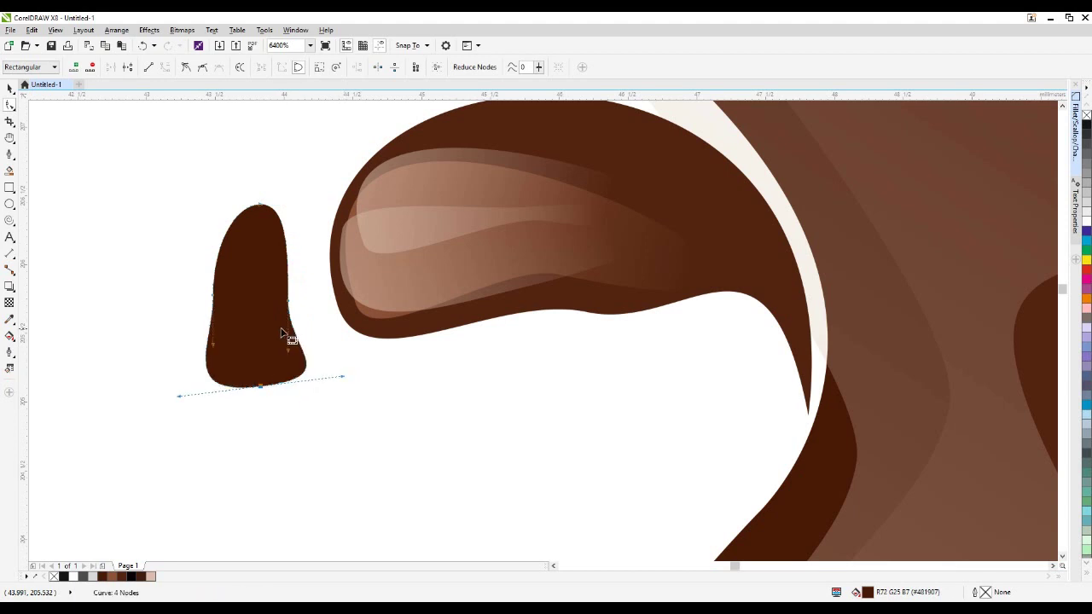
key(space)
drag(261, 319, 281, 325)
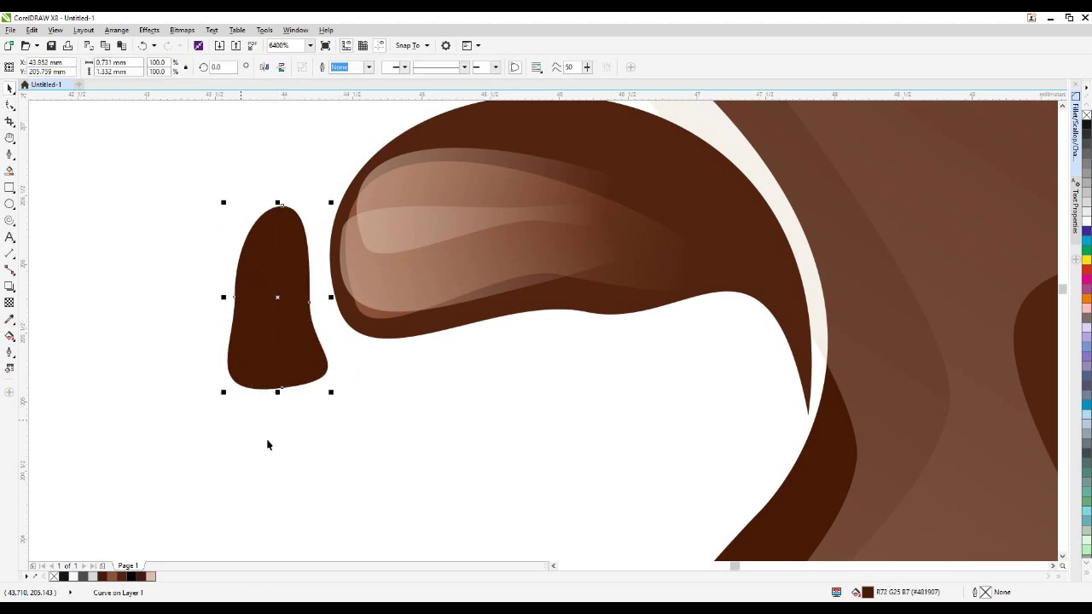
Duplicate the tiny drop, reduce the copy to about 0.5 by 0.95 mm inside the original and fill it #DABDAD
key(ctrl+d)
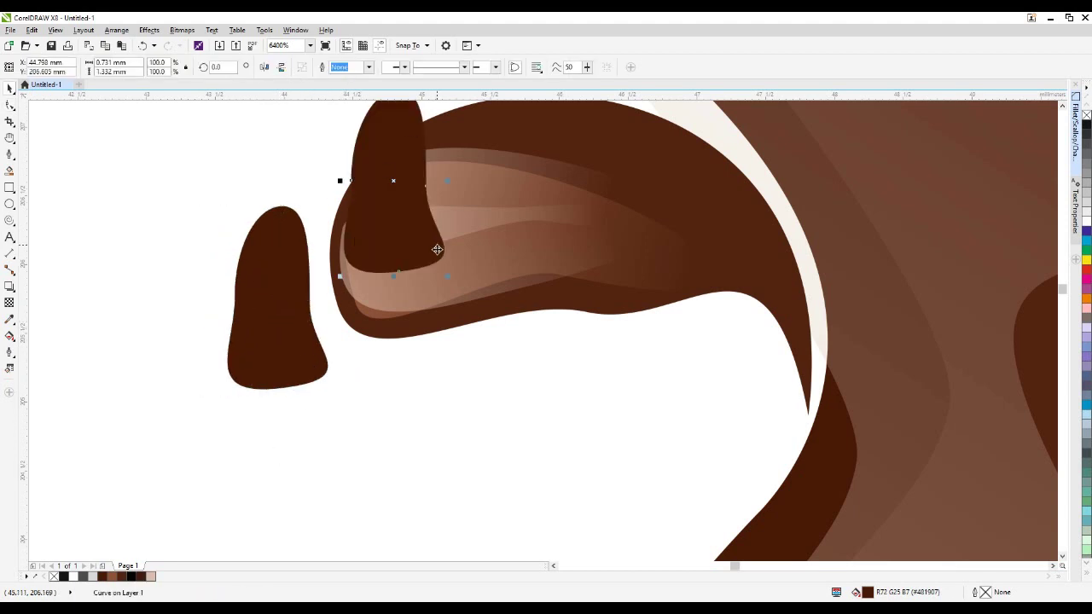
drag(448, 275, 432, 250)
drag(378, 227, 276, 329)
click(150, 577)
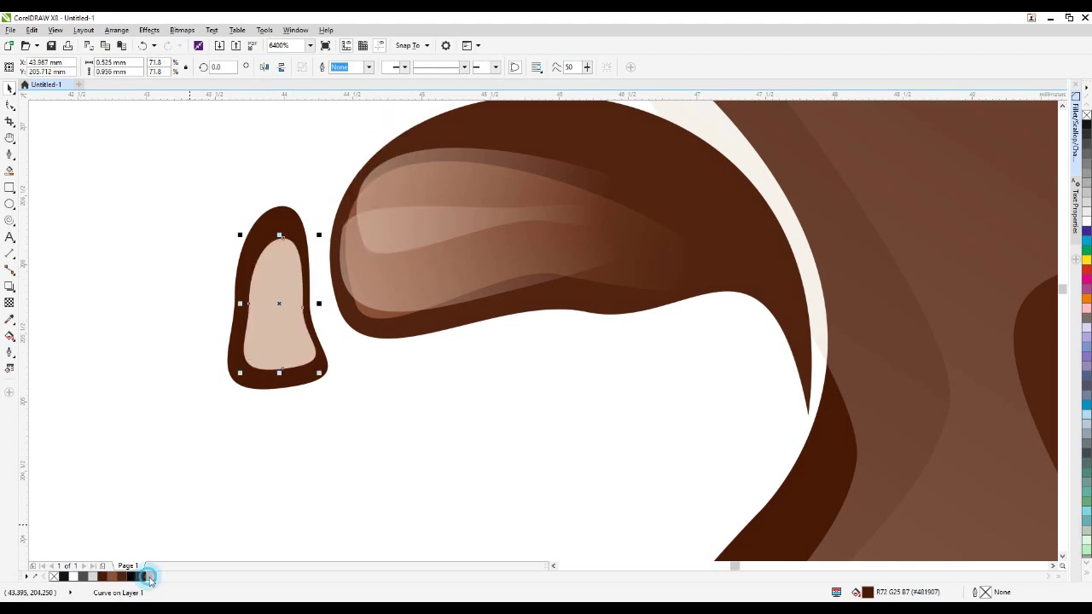
Apply a linear transparency fading the inner drop from left to right, and enlarge it to about 0.6 by 1.1 mm
scroll(280, 344, up, 1)
click(9, 302)
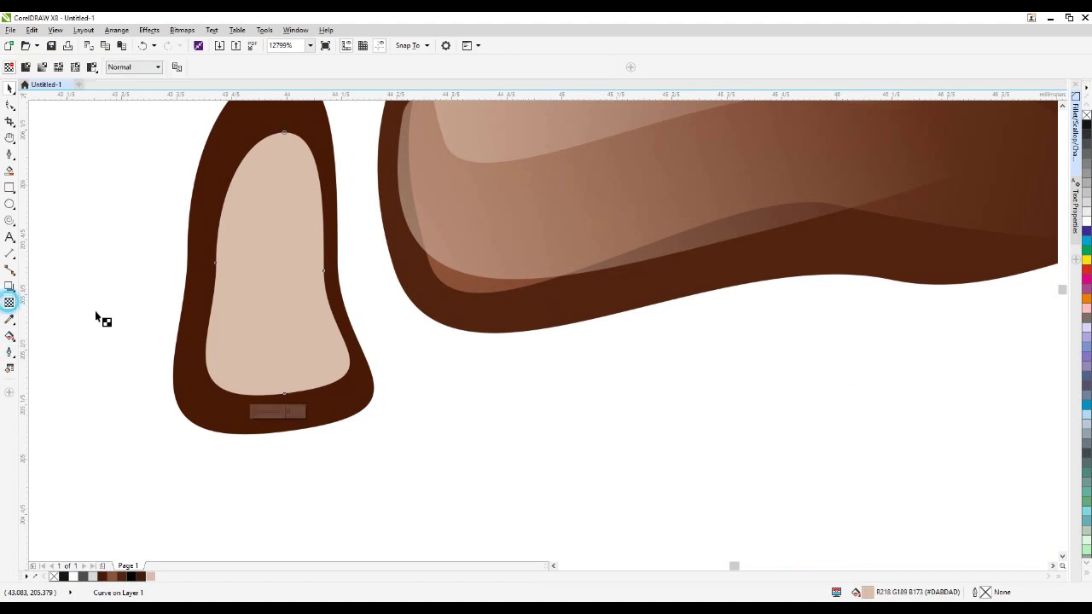
drag(173, 305, 310, 267)
mouse_move(175, 305)
mouse_down()
mouse_move(151, 309)
mouse_move(196, 303)
mouse_up()
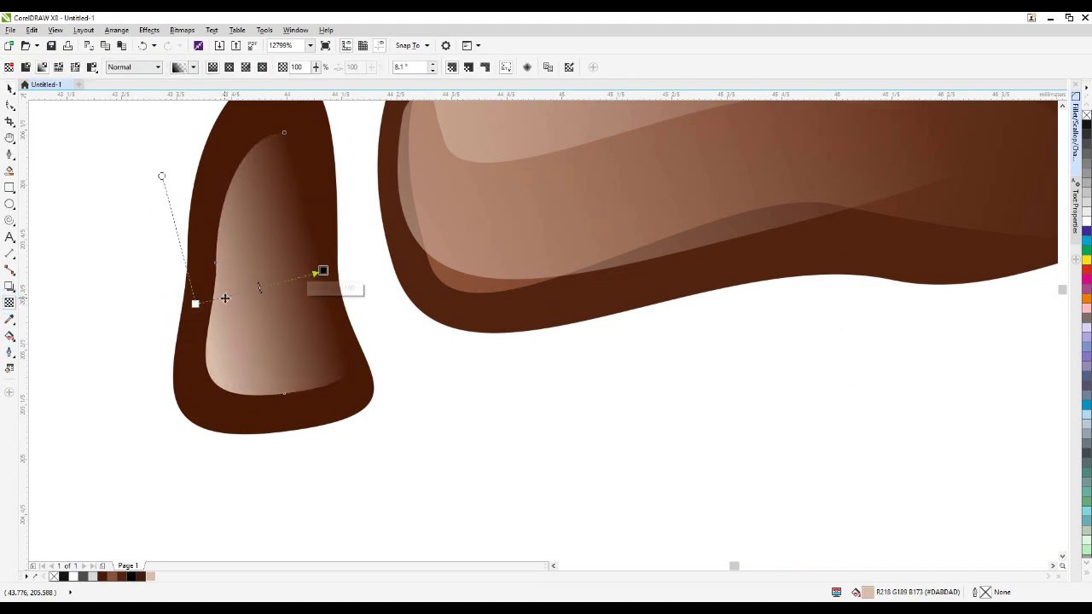
key(space)
drag(263, 332, 241, 352)
drag(331, 149, 353, 110)
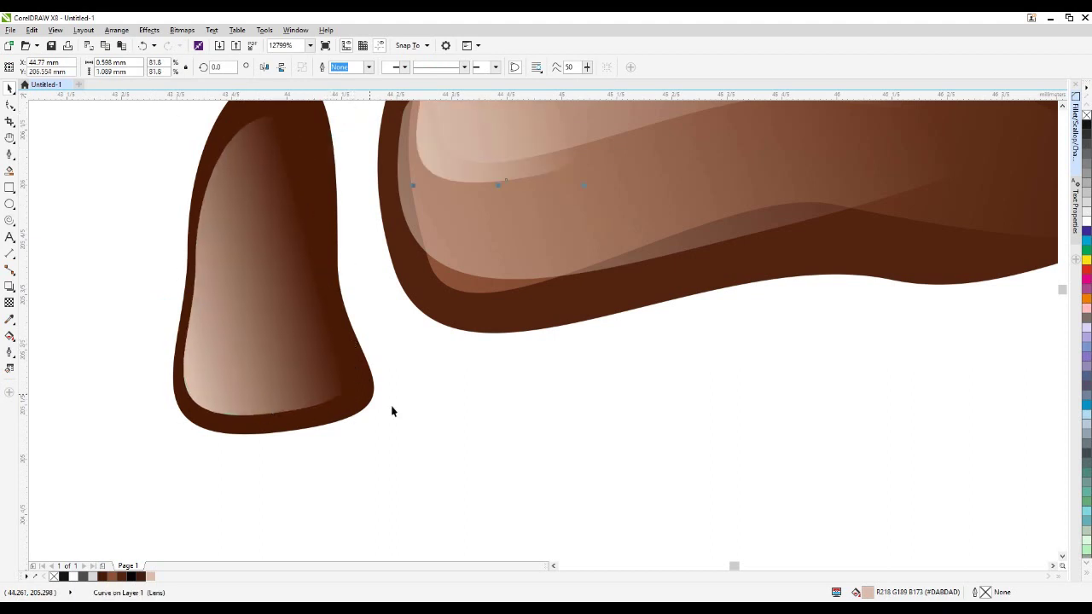
Set a copy of the highlight inside the lower part of the tiny drop, reduced to about 0.4 by 0.8 mm
drag(496, 182, 275, 391)
drag(364, 405, 338, 356)
drag(288, 287, 285, 353)
scroll(322, 244, down, 1)
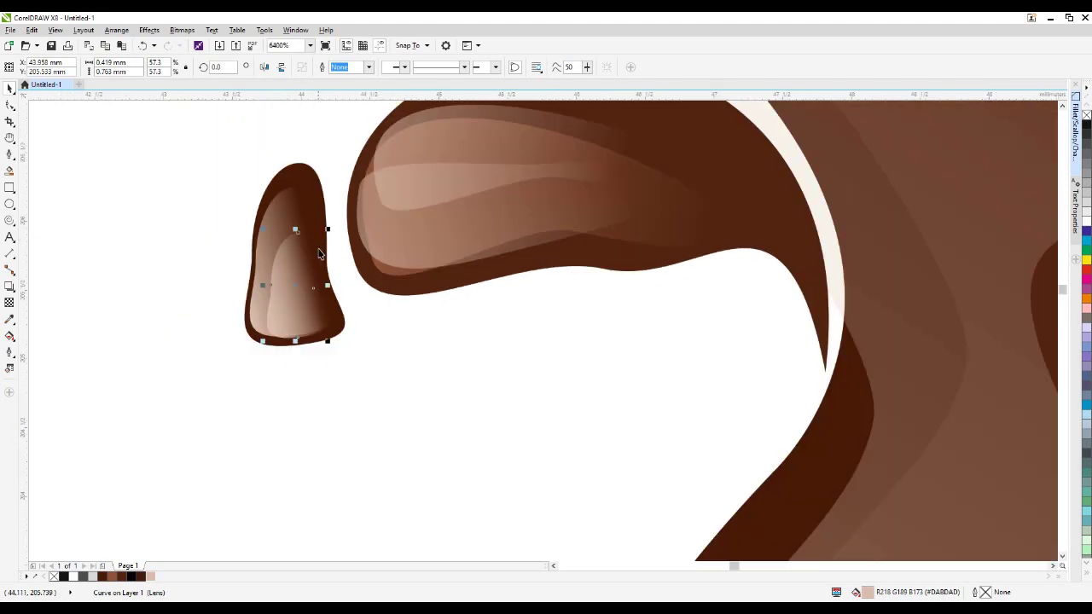
Redirect the smaller highlight's linear transparency so it fades upward from the drop's base at about 95.8°
key(space)
drag(262, 301, 190, 323)
mouse_move(312, 289)
mouse_down()
mouse_move(288, 295)
mouse_move(312, 293)
mouse_up()
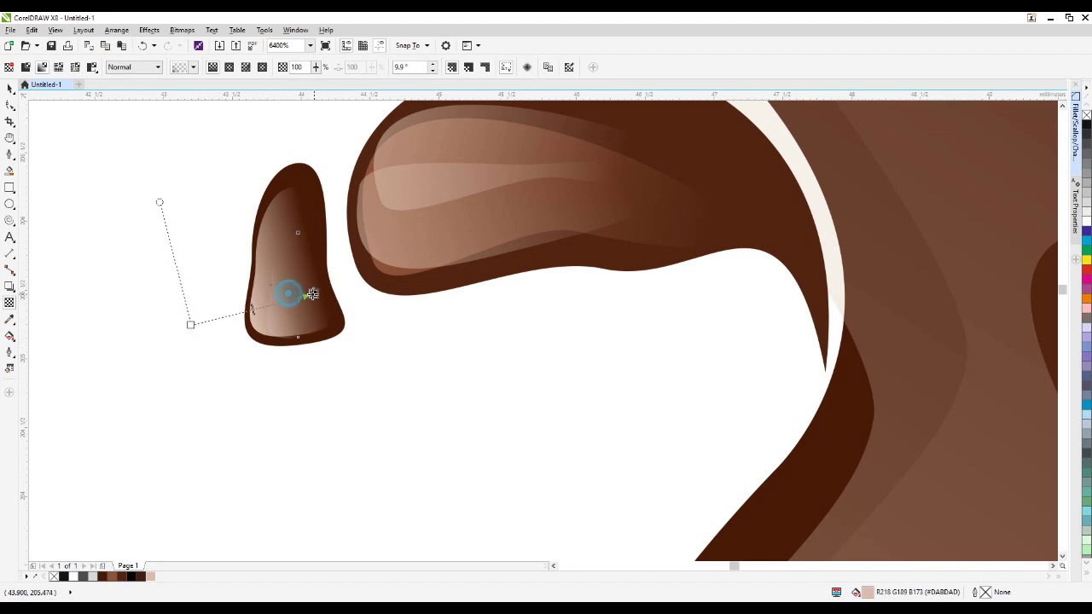
drag(191, 324, 297, 382)
drag(314, 293, 290, 271)
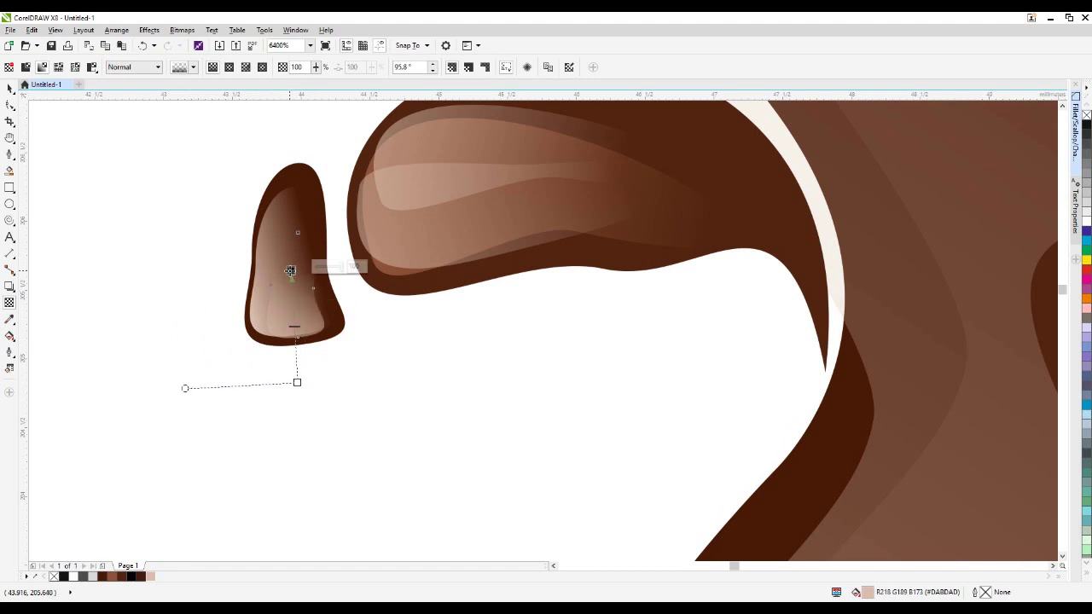
Adjust the smaller highlight's position in the tiny drop and narrow the larger highlight to about 0.58 mm
key(space)
drag(300, 311, 297, 317)
click(278, 225)
drag(274, 224, 278, 218)
drag(339, 254, 336, 254)
scroll(234, 316, down, 1)
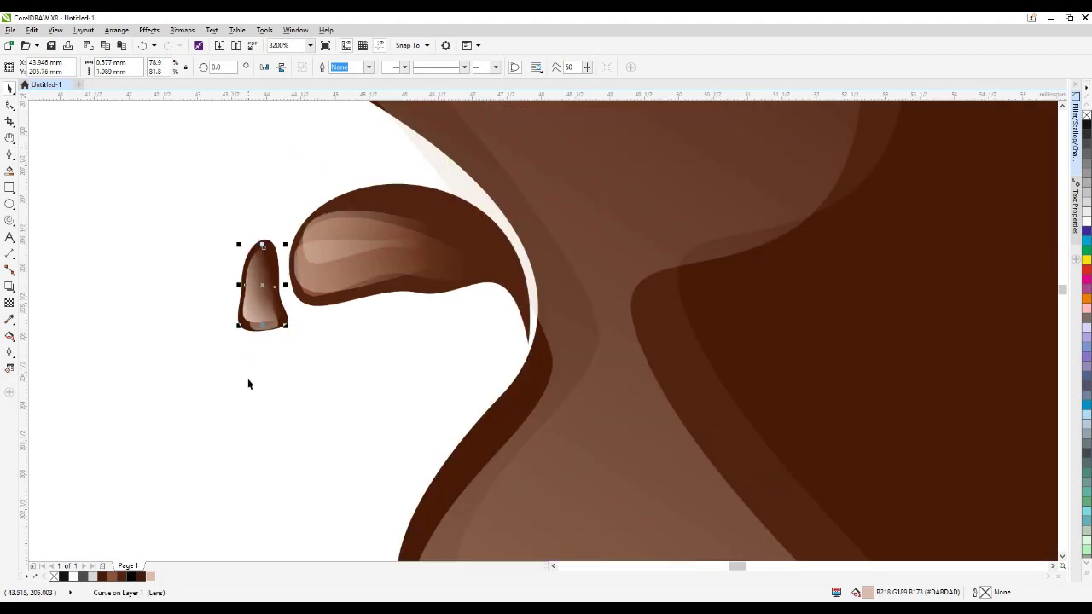
Examine the whole splash with its droplets beside the chocolate reference photo
click(248, 380)
scroll(206, 350, down, 2)
click(167, 351)
scroll(167, 350, down, 1)
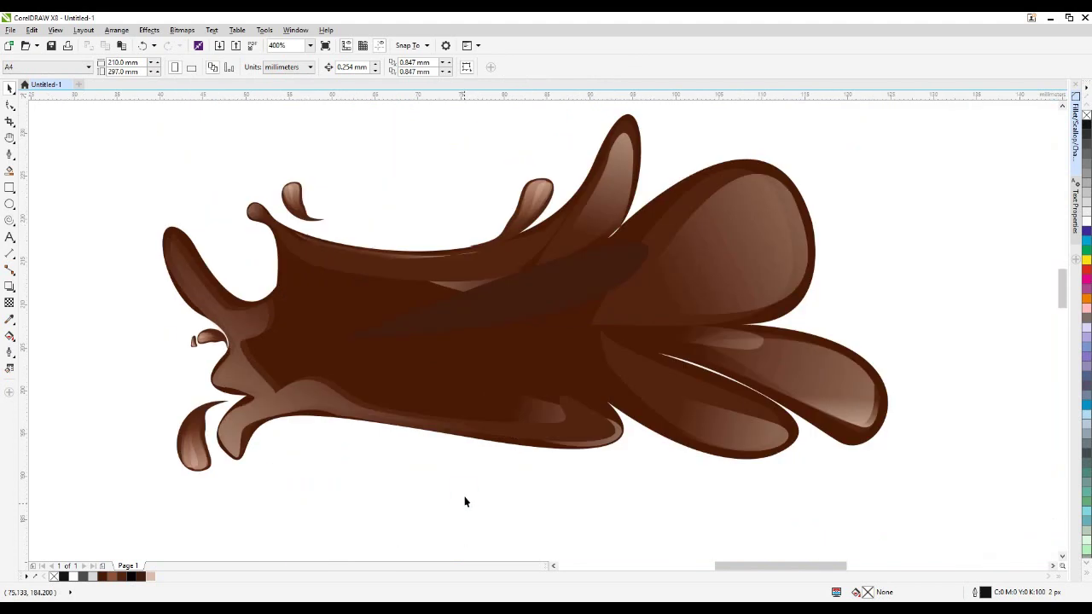
key(h)
drag(563, 479, 499, 479)
scroll(403, 394, down, 1)
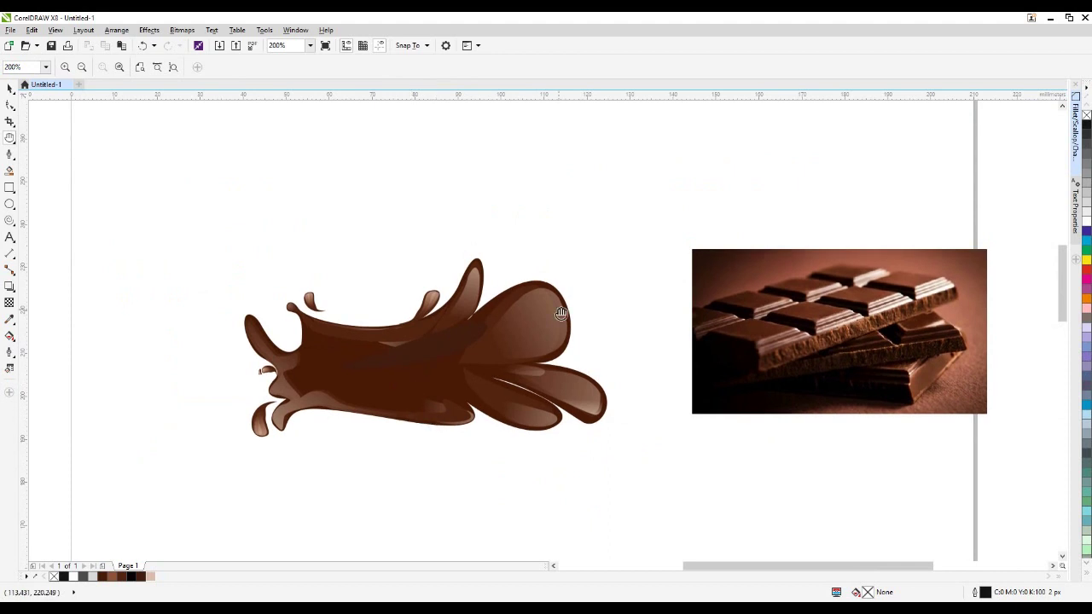
scroll(439, 437, up, 1)
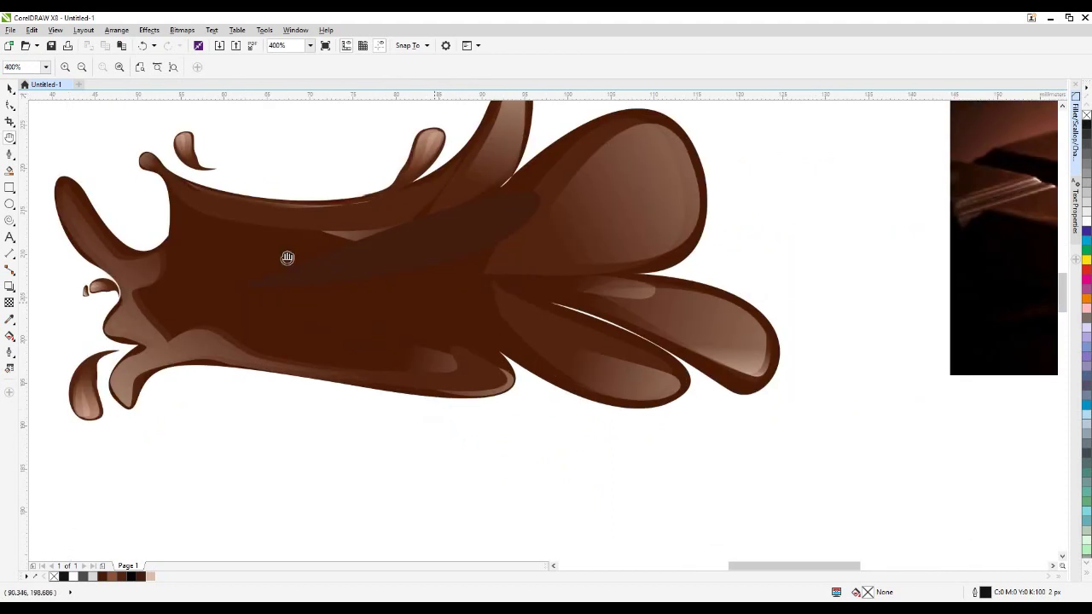
Add a node on the lower-right lobe's bottom edge and bend the splash outline inward between the two lower lobes
click(9, 104)
click(536, 379)
scroll(566, 394, up, 1)
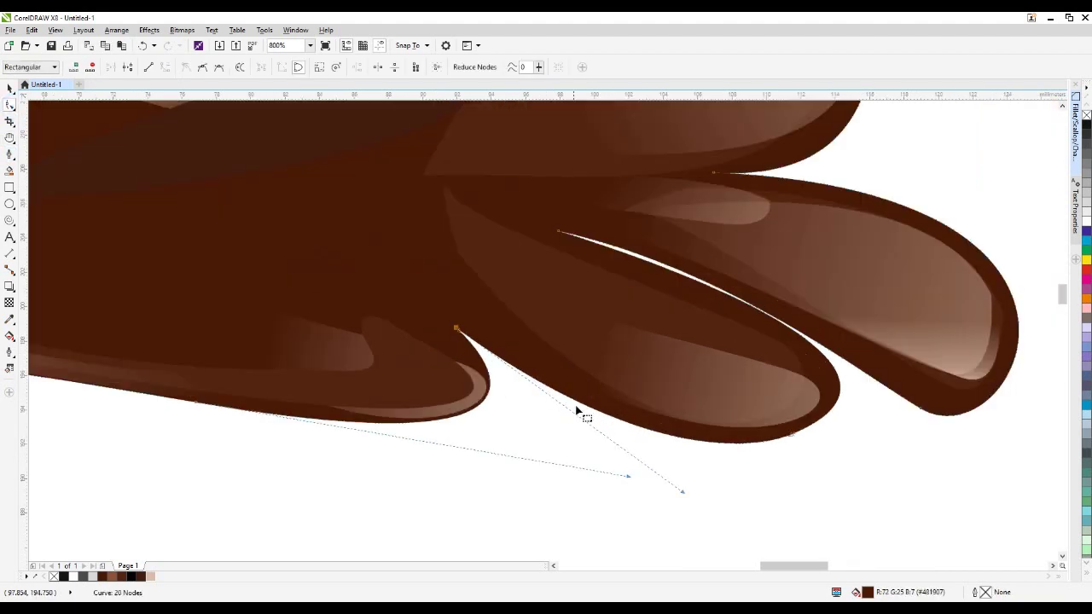
double_click(641, 431)
click(532, 377)
drag(554, 330, 519, 297)
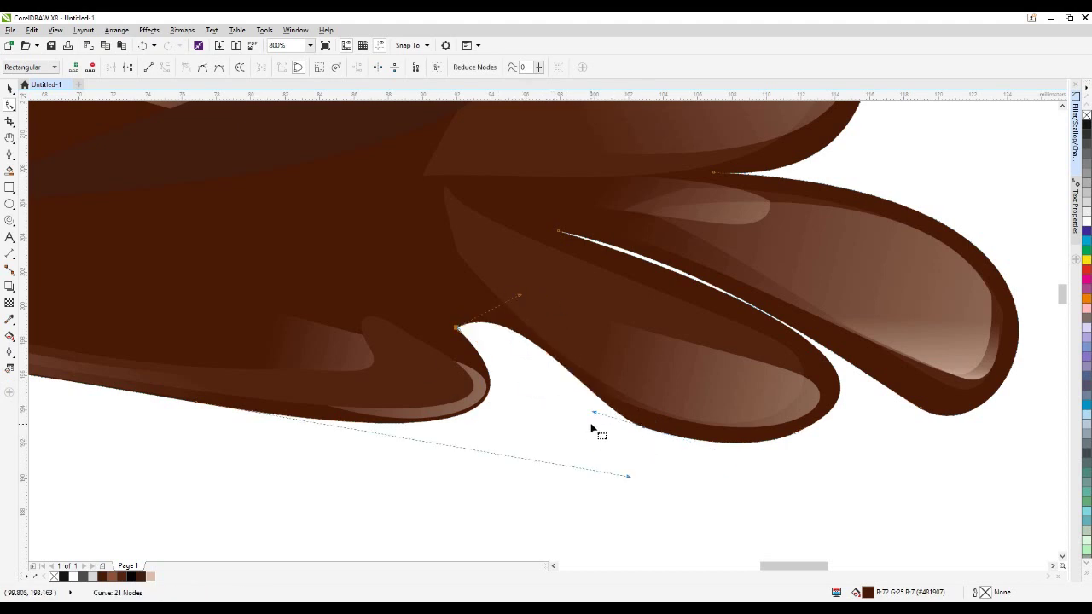
Adjust the curve handles along the underside of the lower-right lobe to reshape its bottom contour
drag(596, 413, 646, 436)
drag(819, 452, 722, 473)
scroll(631, 448, down, 1)
click(629, 457)
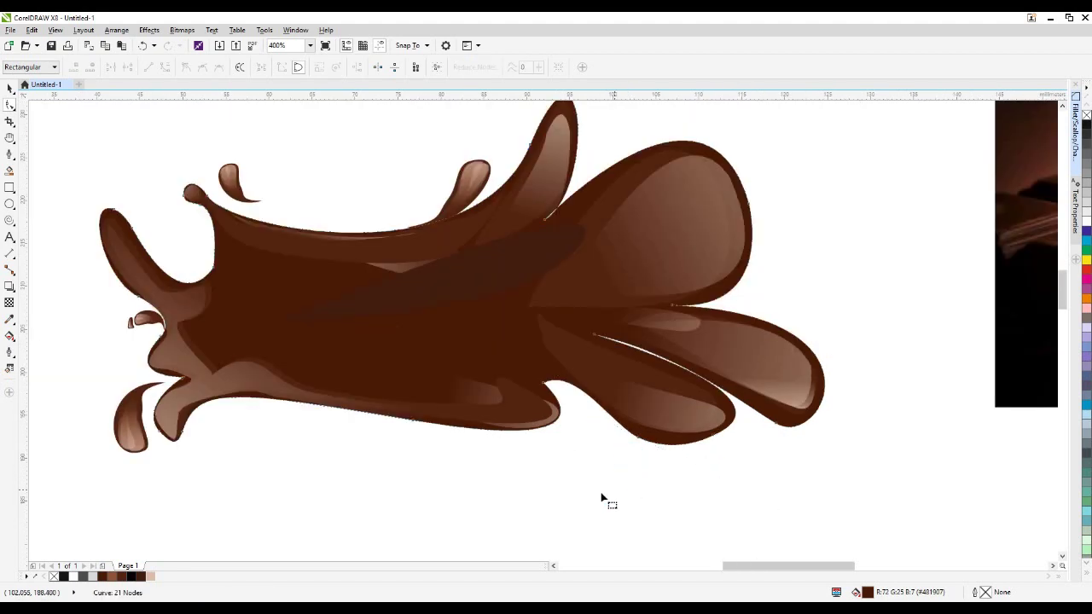
Group the tiny droplet pair at the splash's left end, duplicate it and place the copy below the gap between the two lower lobes
click(8, 89)
drag(102, 296, 190, 345)
key(ctrl+g)
key(ctrl+d)
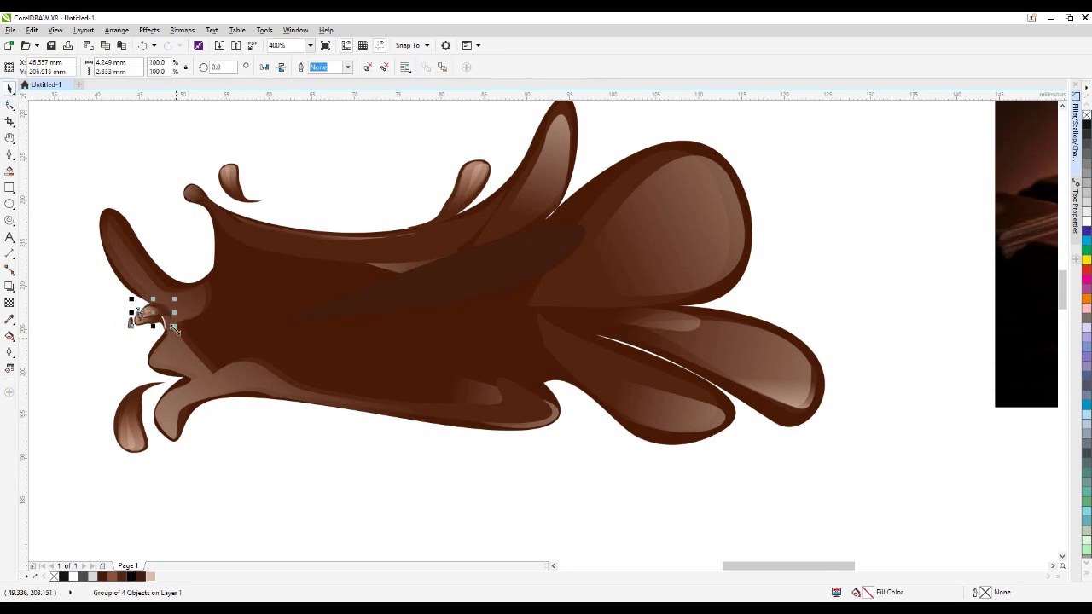
drag(157, 313, 507, 446)
click(582, 441)
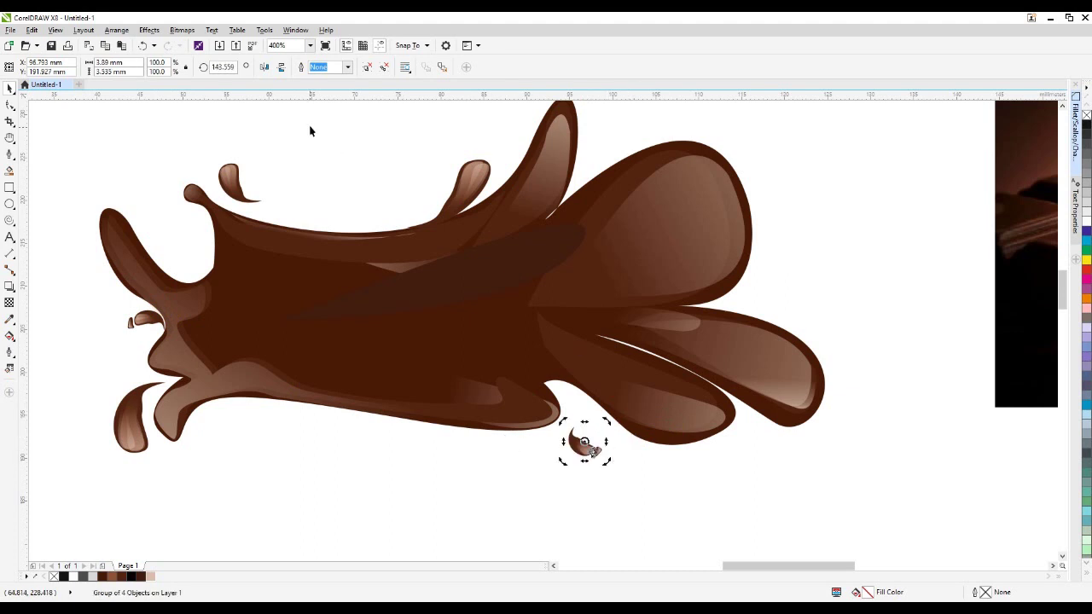
Mirror the copied droplet pair horizontally and vertically, flip it horizontally once more and rotate it so the larger drop's tail points up toward the splash
click(264, 67)
click(281, 67)
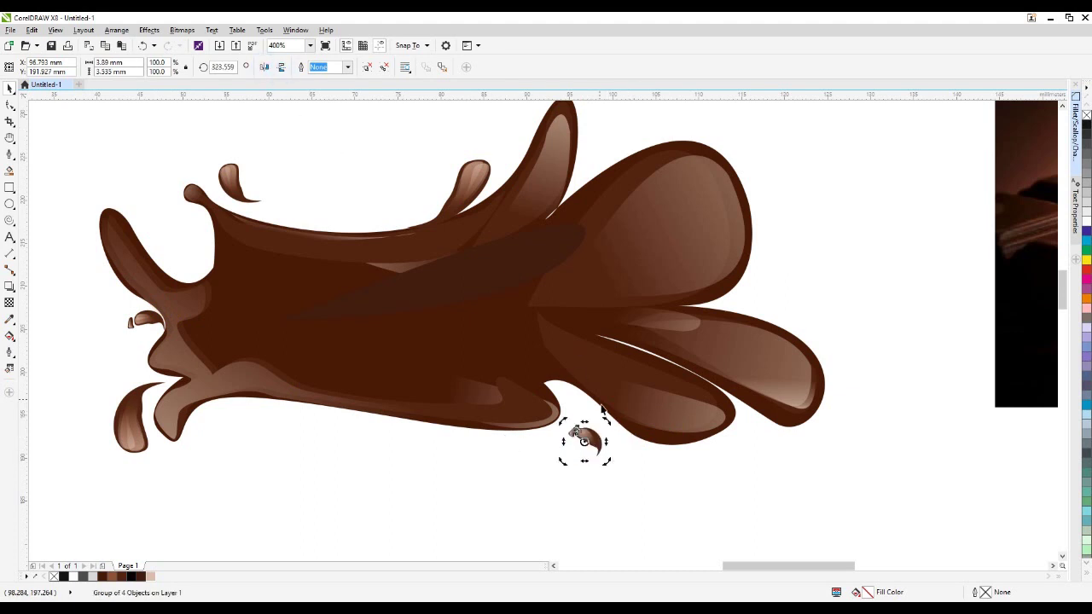
scroll(601, 410, up, 2)
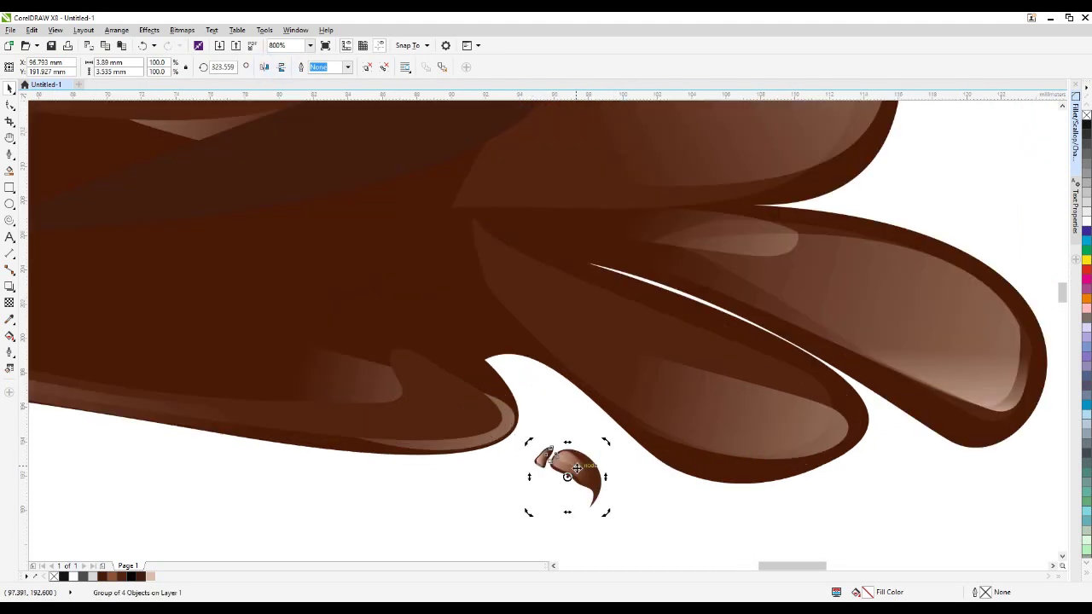
click(265, 67)
drag(606, 442, 553, 557)
drag(585, 483, 615, 463)
key(ctrl+z)
Enlarge the copied droplet pair and position it just beneath the lower-right lobe
click(672, 488)
click(614, 494)
click(612, 491)
click(619, 471)
drag(661, 518, 748, 546)
click(760, 512)
click(627, 482)
click(646, 517)
click(786, 510)
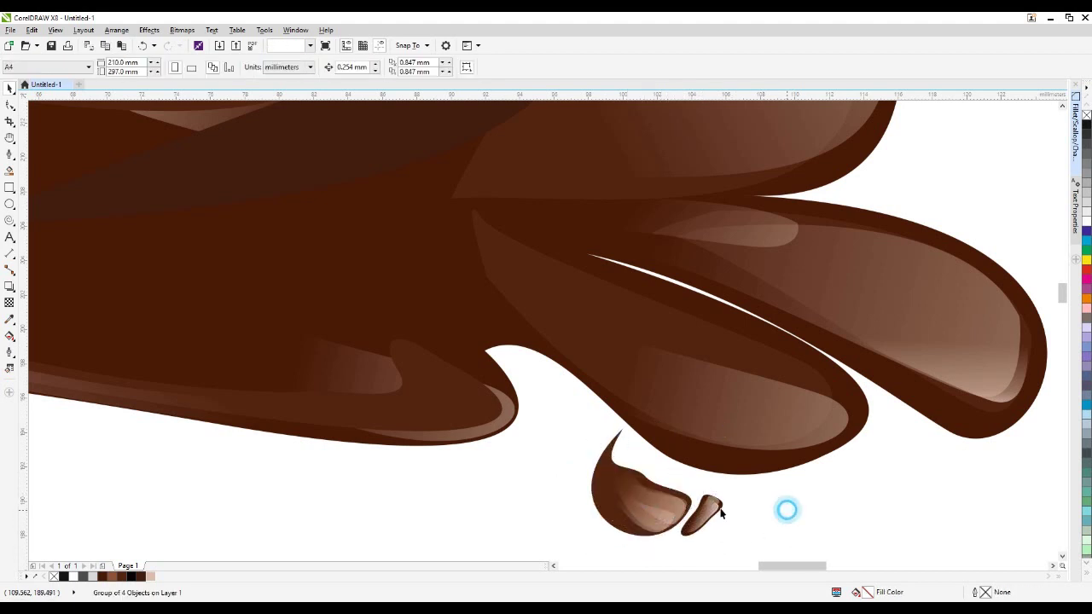